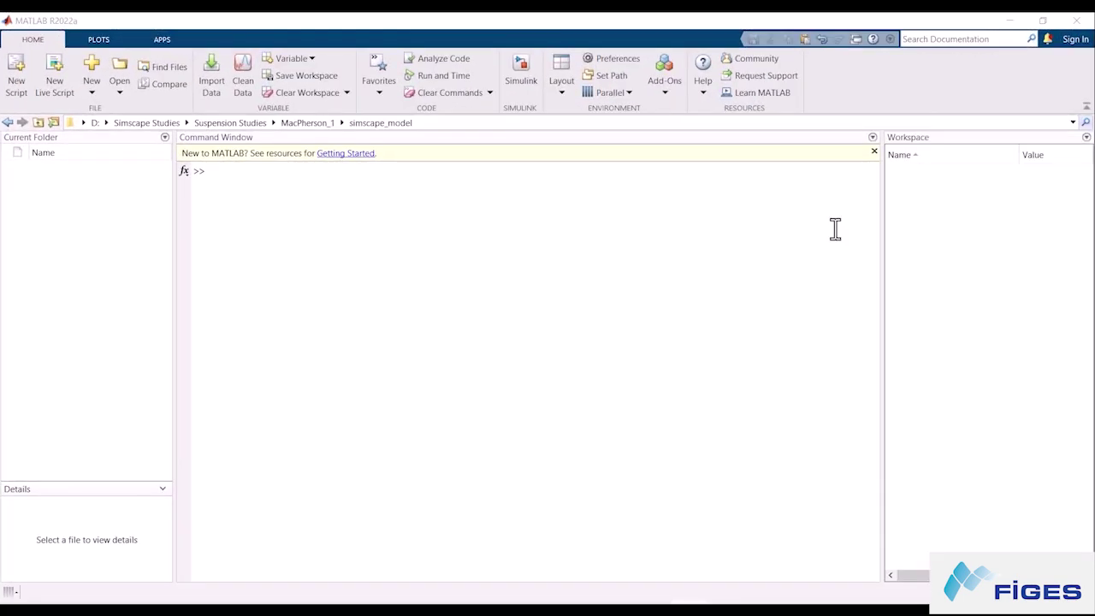
Step: Create a new Simscape Multibody model by running the smnew command
click(392, 194)
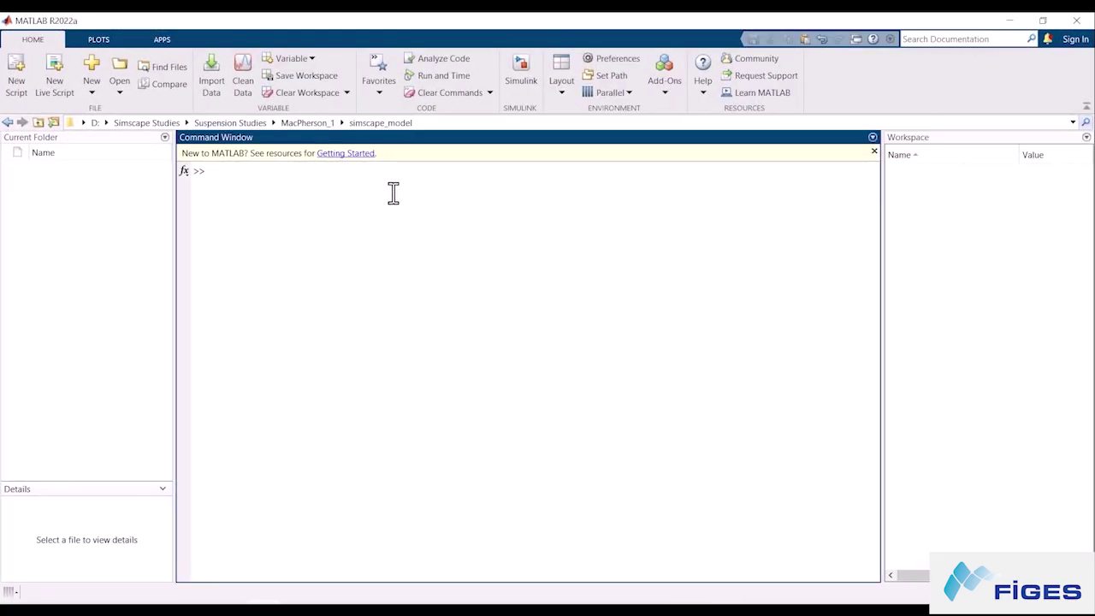
text(smnew)
key(Return)
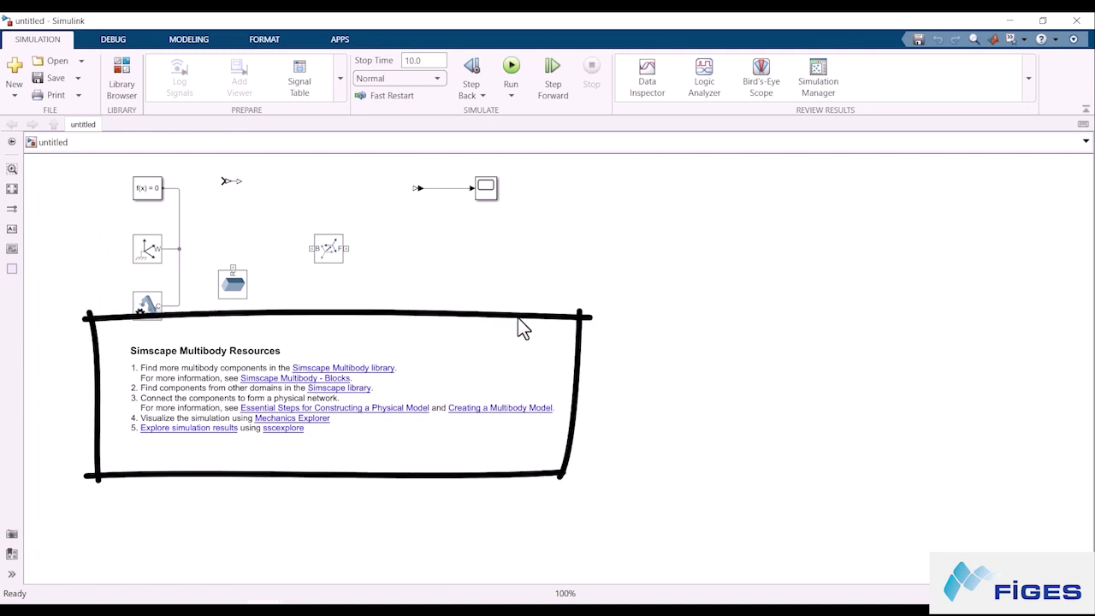
Step: Move the Simscape Multibody Resources title and notes away from the blocks, below and to their left
scroll(506, 316, down, 1)
drag(582, 329, 436, 363)
drag(599, 351, 122, 457)
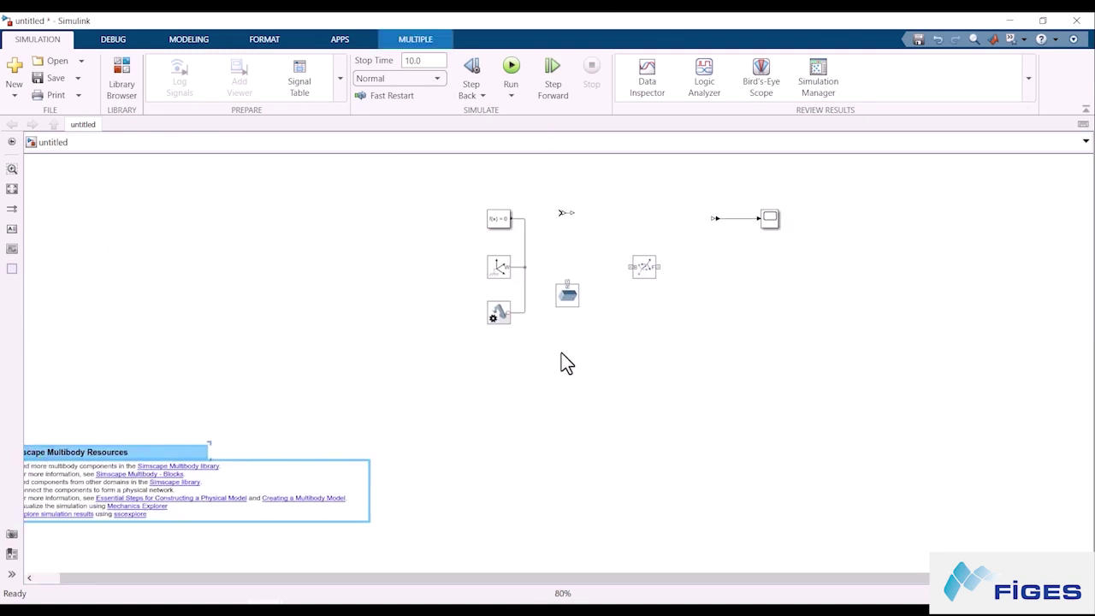
click(739, 321)
Step: Delete the two signal converters, Scope, Rigid Transform and Brick Solid blocks, keeping the solver, world frame and mechanism configuration
scroll(668, 242, up, 1)
mouse_move(667, 242)
mouse_down()
mouse_move(585, 276)
mouse_move(577, 297)
mouse_up()
scroll(545, 307, up, 1)
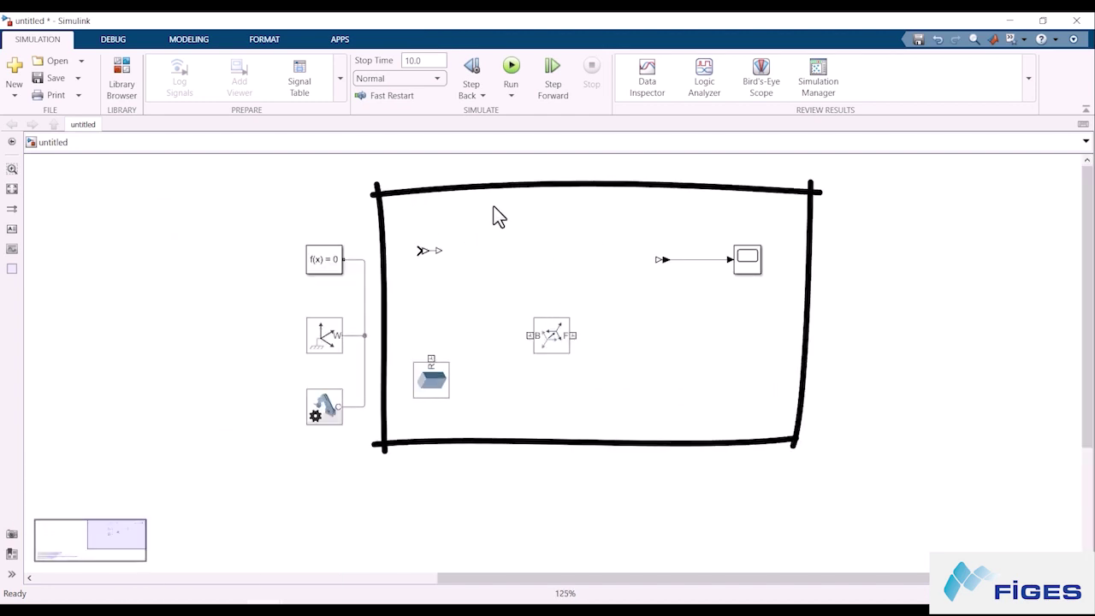
drag(411, 190, 765, 449)
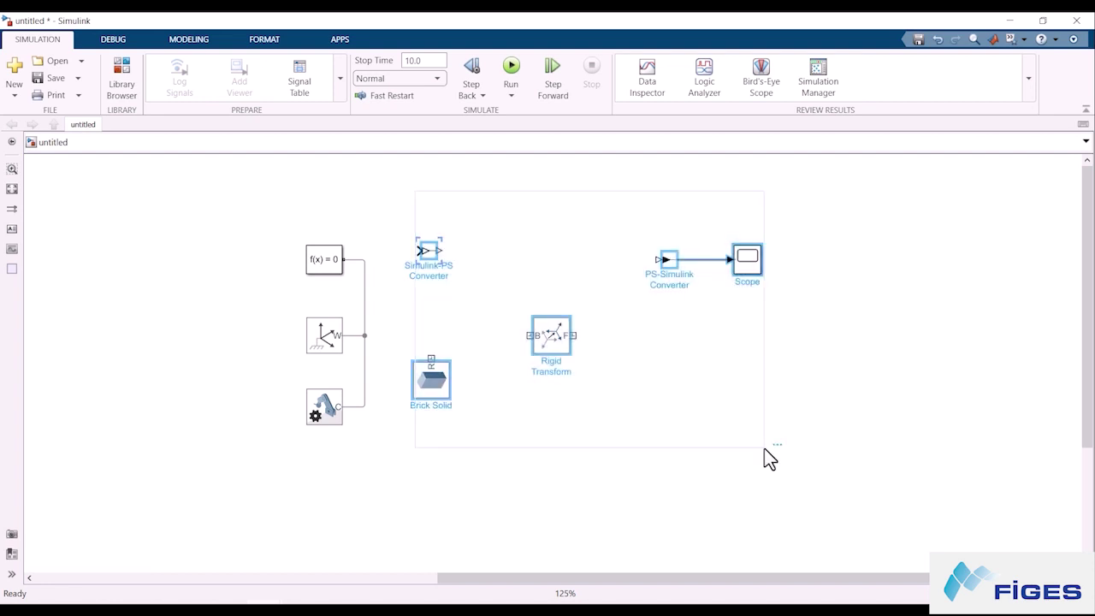
key(Delete)
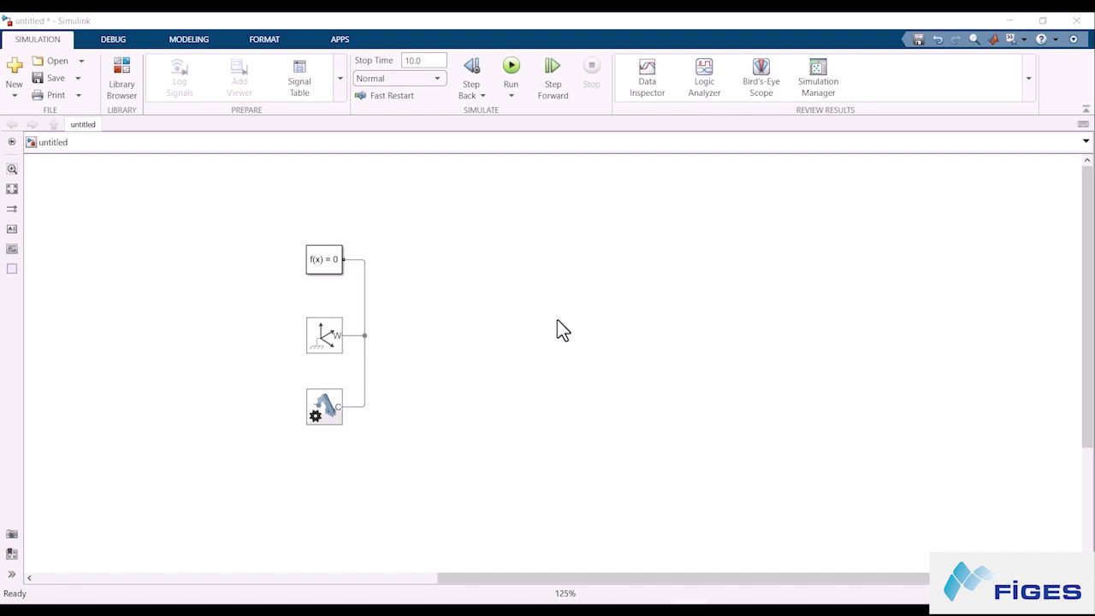
Step: Add a File Solid block from the Simscape Multibody Body Elements library to the free area beside the template blocks
key(ctrl+shift+l)
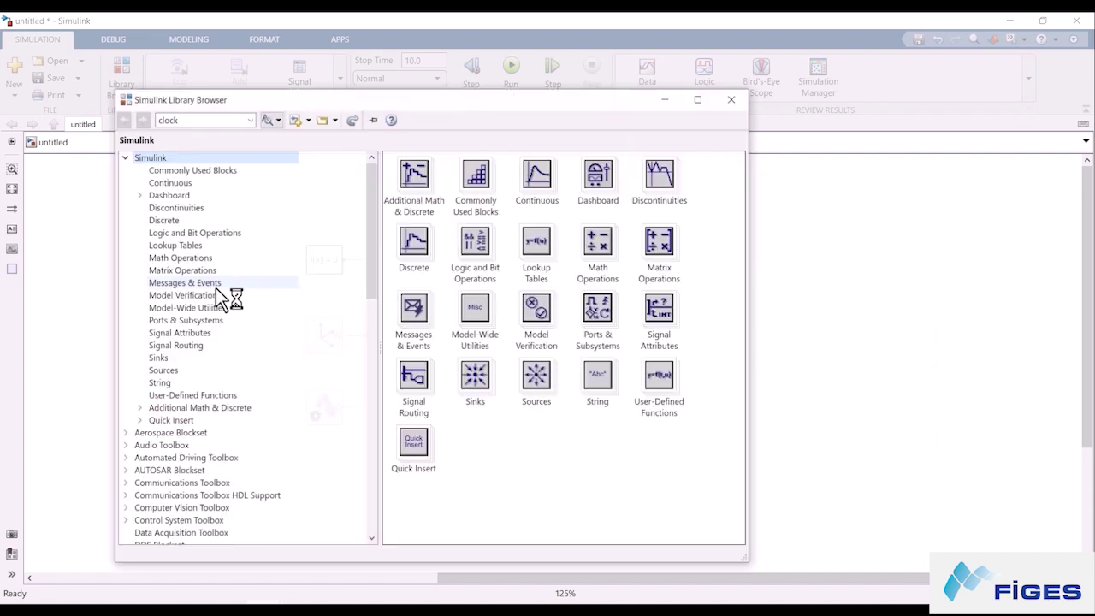
scroll(177, 248, down, 20)
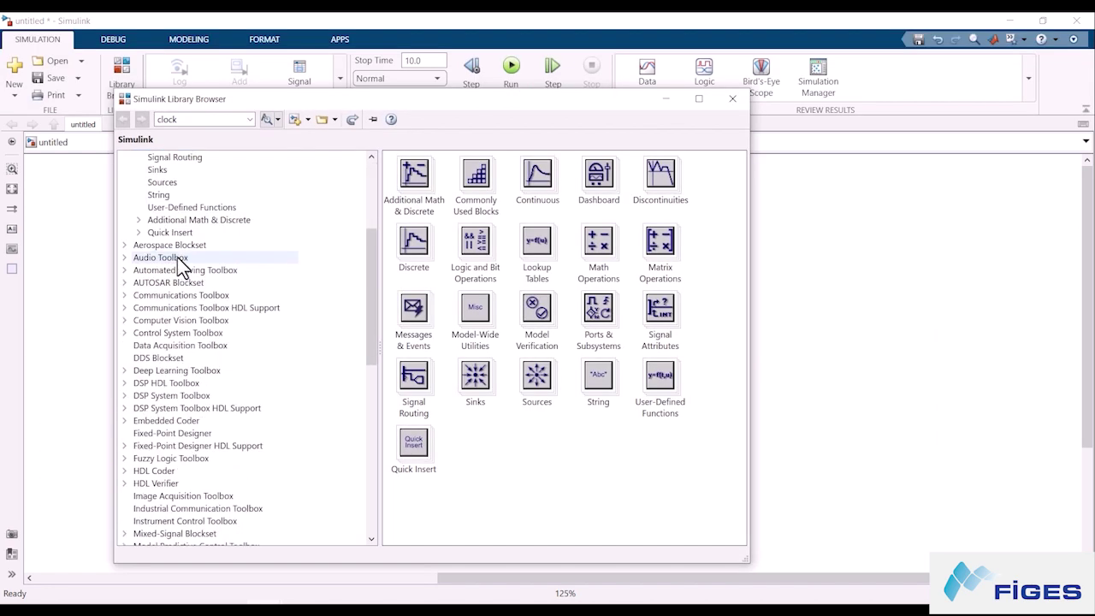
click(125, 284)
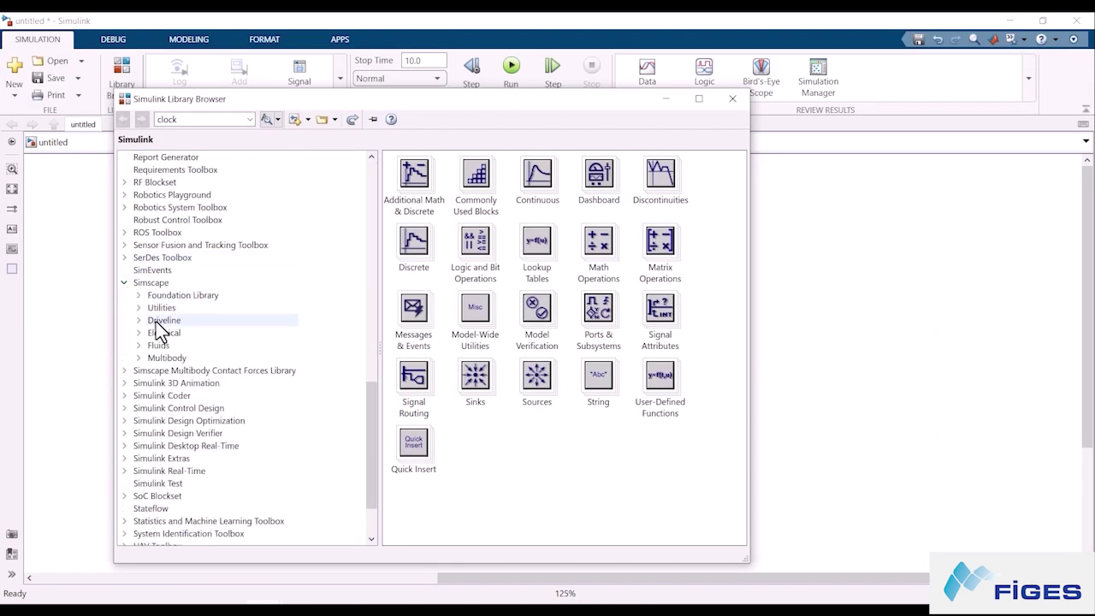
click(139, 357)
click(183, 384)
drag(589, 229, 613, 254)
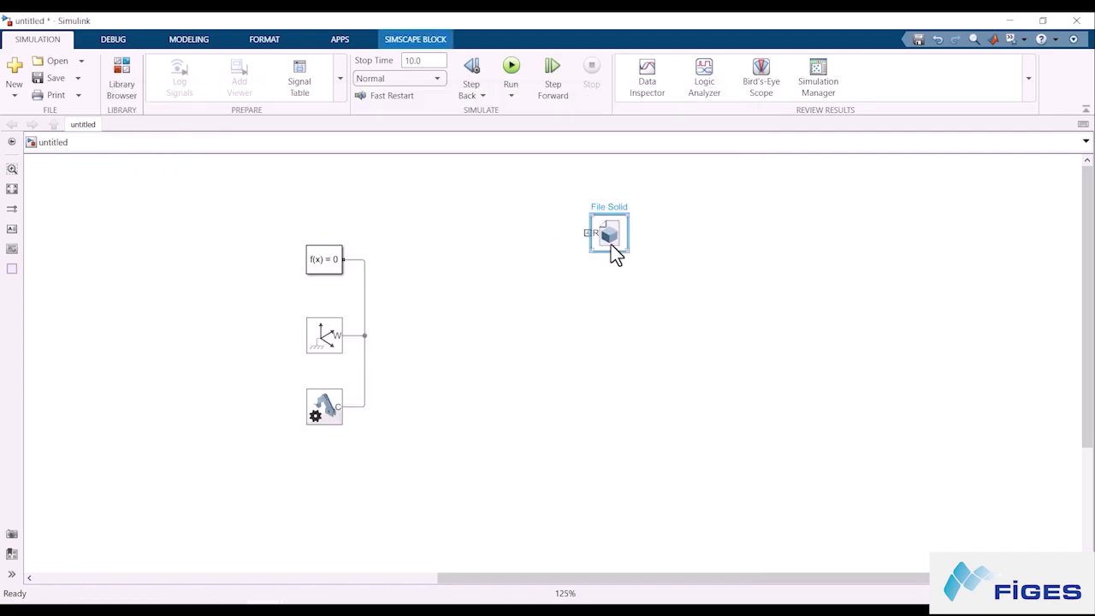
Step: Load the part's geometry file from the MacPherson project folder into the File Solid block
double_click(612, 247)
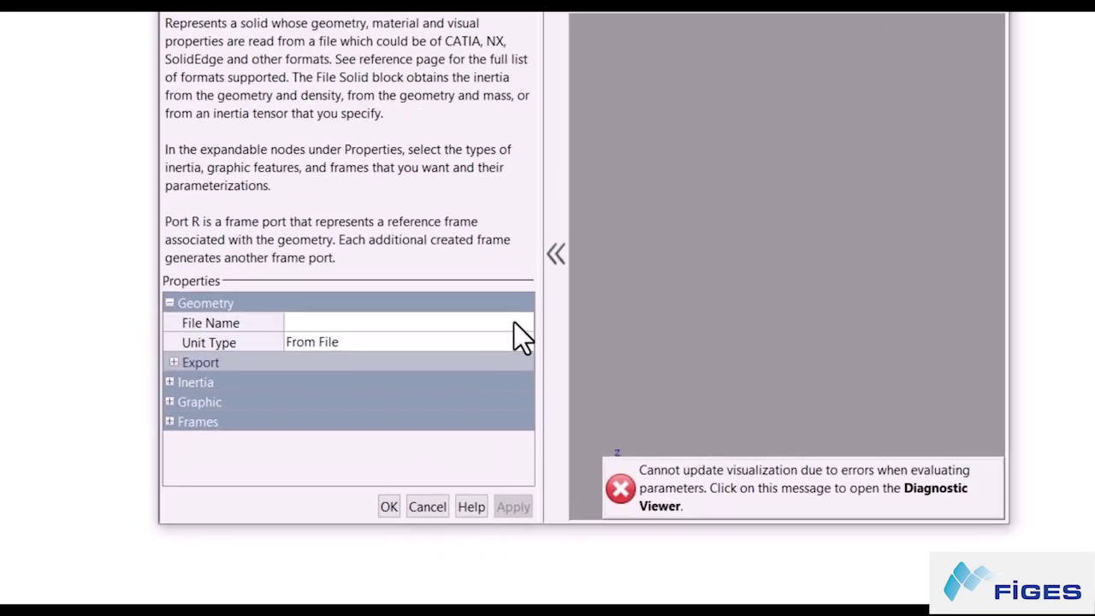
click(515, 324)
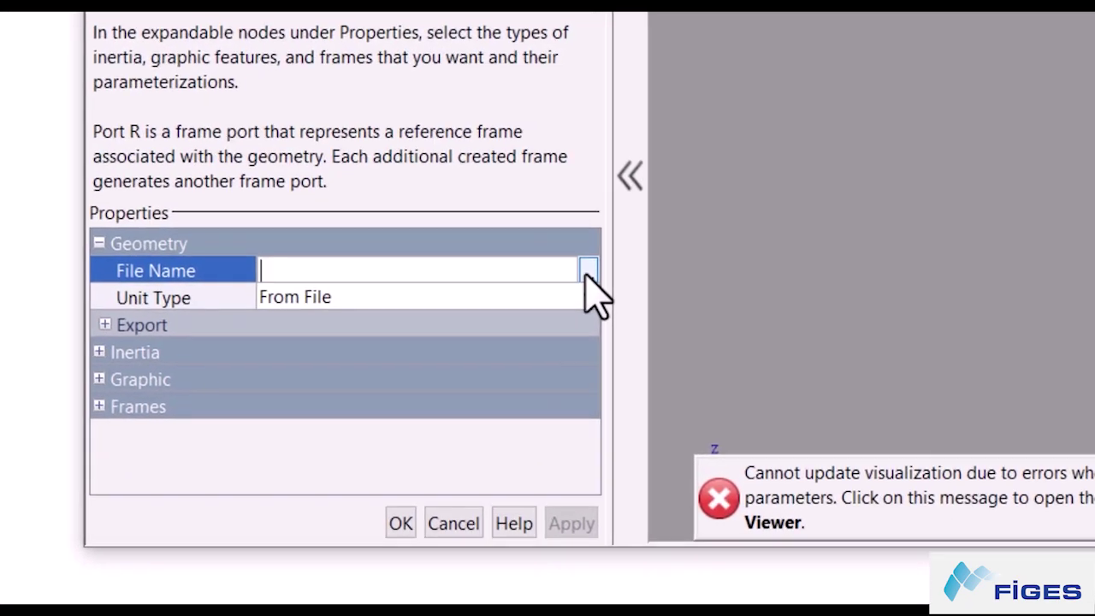
click(599, 262)
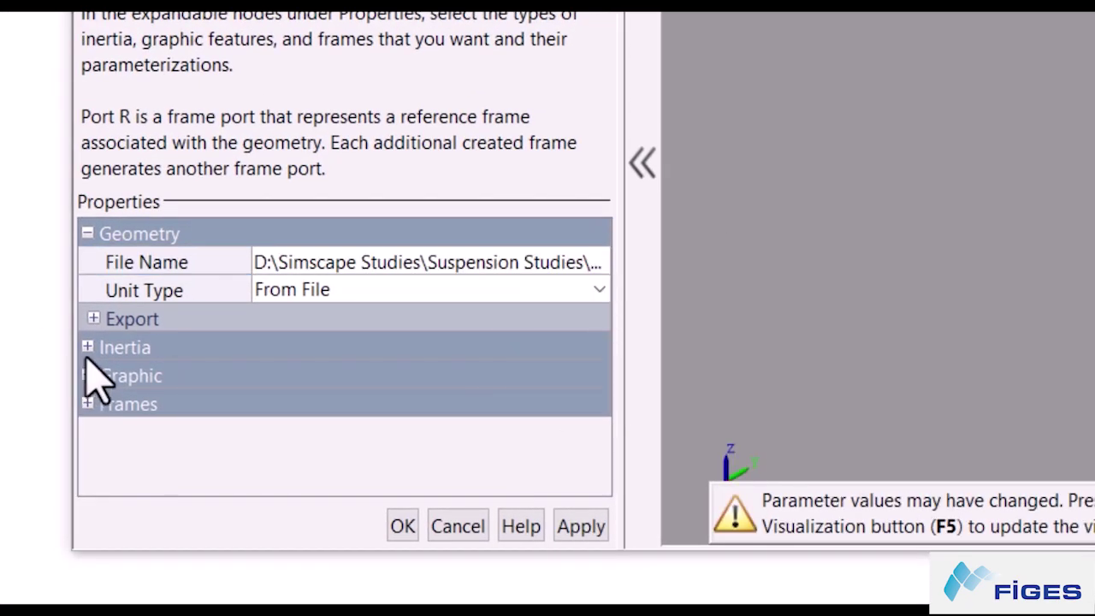
Step: Base the solid's inertia on a custom density of 7.85 g/cm^3 and apply the block settings
click(88, 348)
click(363, 405)
click(351, 463)
double_click(248, 434)
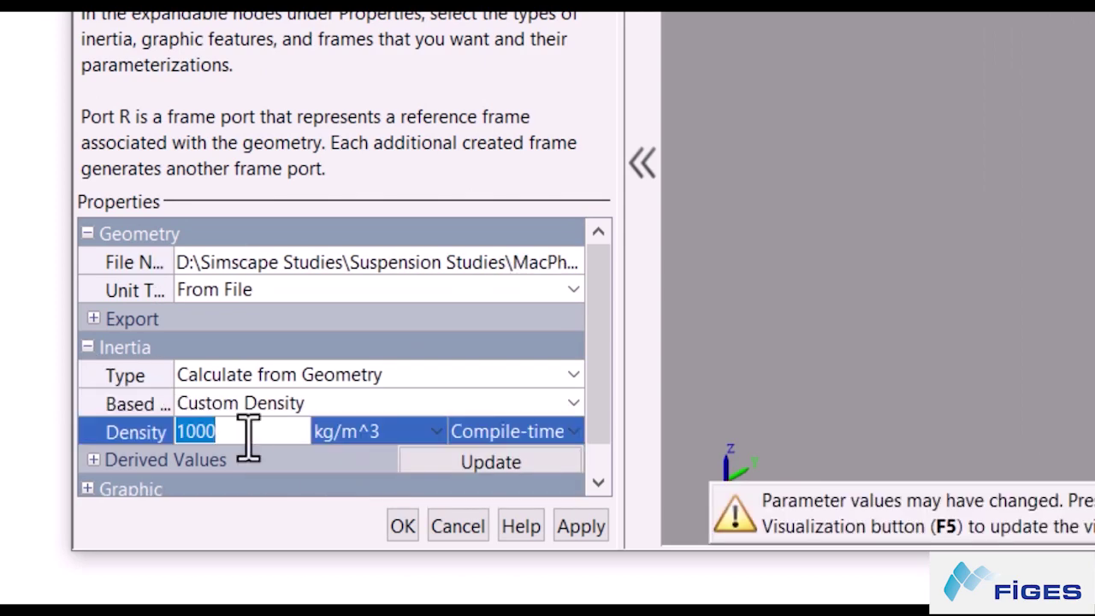
text(7.85)
key(Return)
click(327, 433)
key(BackSpace)
key(Right)
key(Right)
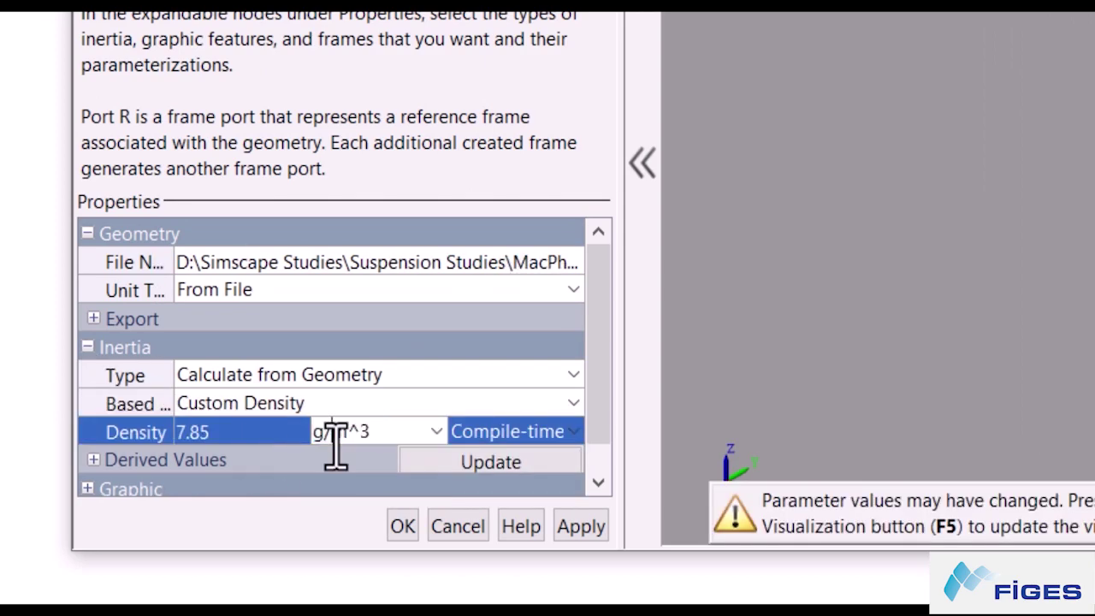
text(c)
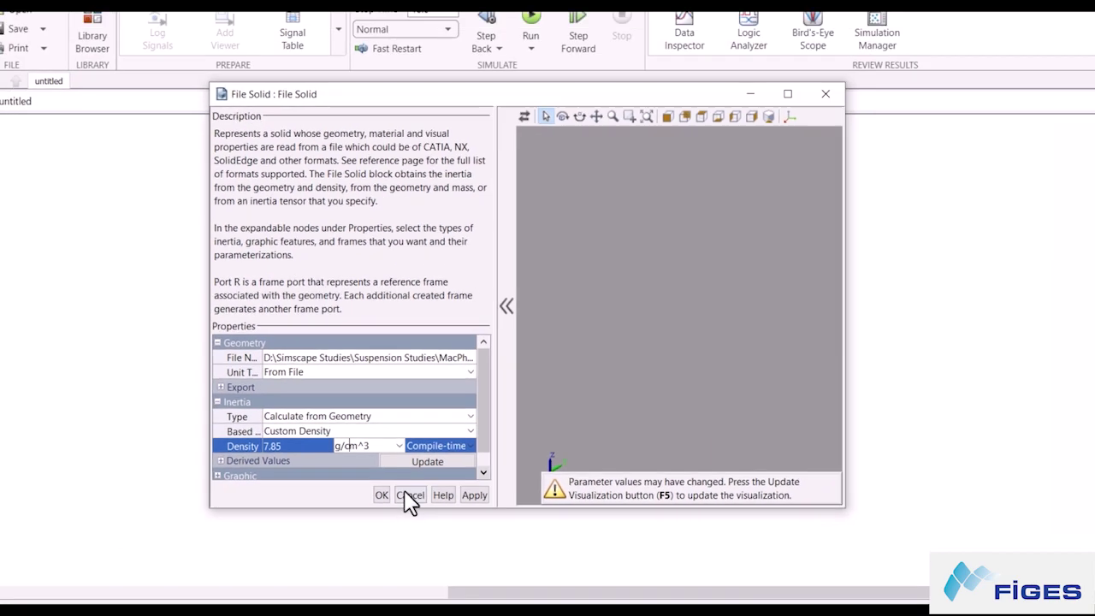
click(408, 497)
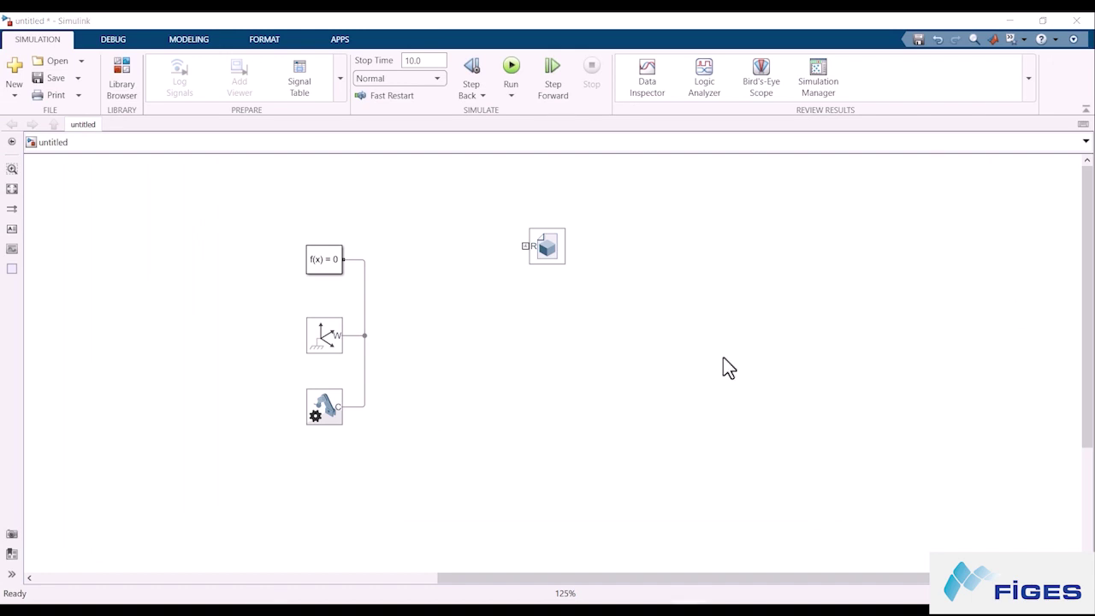
Step: Make four copies of the File Solid block in a column below it and set each copy's geometry file
drag(550, 262, 546, 462)
double_click(548, 299)
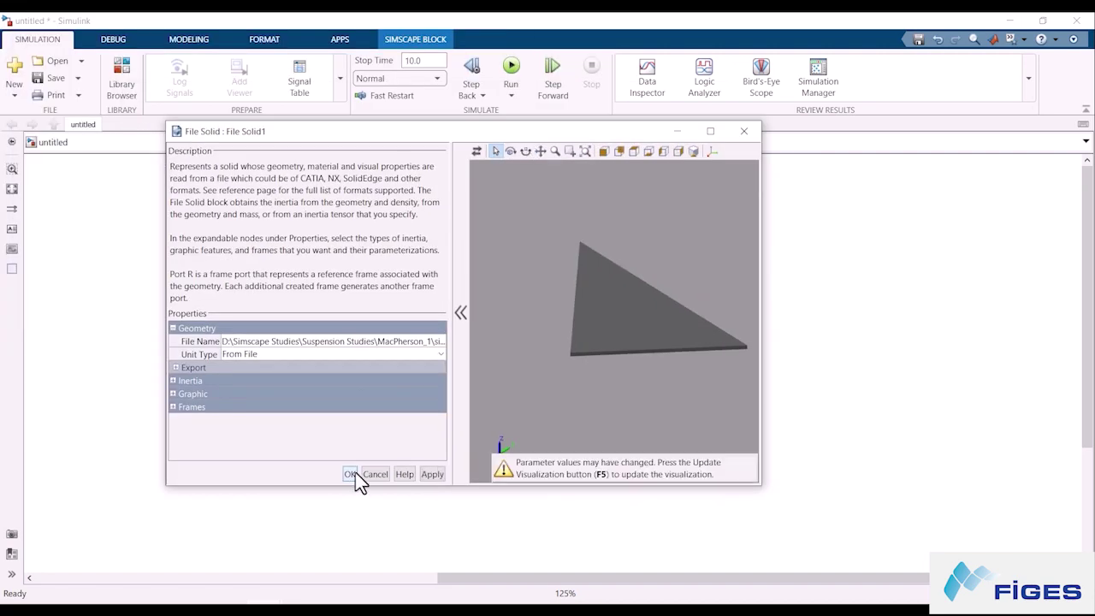
click(351, 474)
double_click(545, 460)
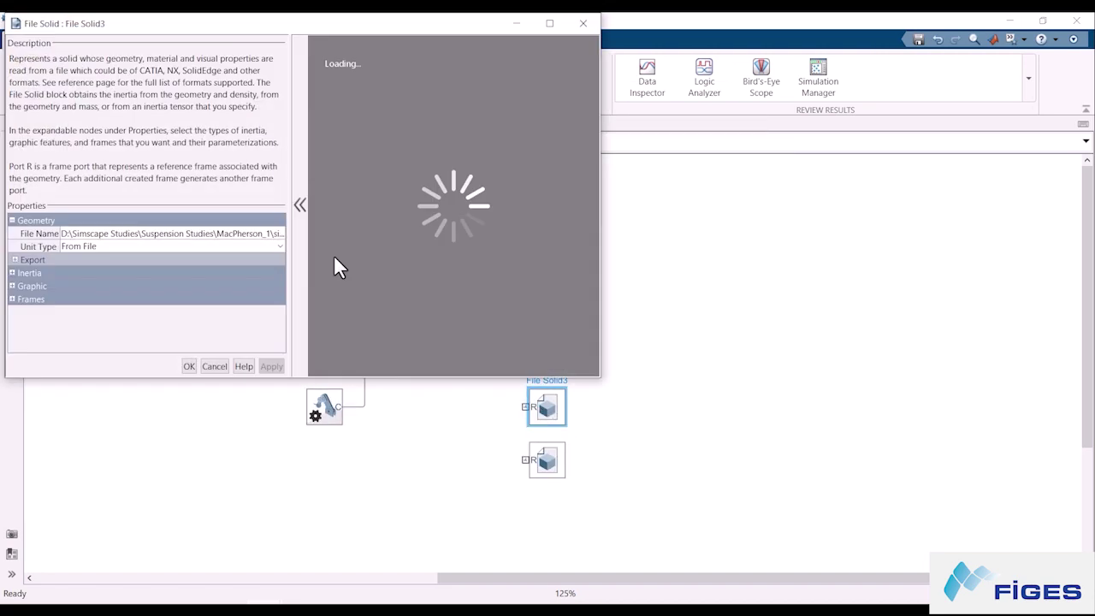
click(188, 363)
click(643, 416)
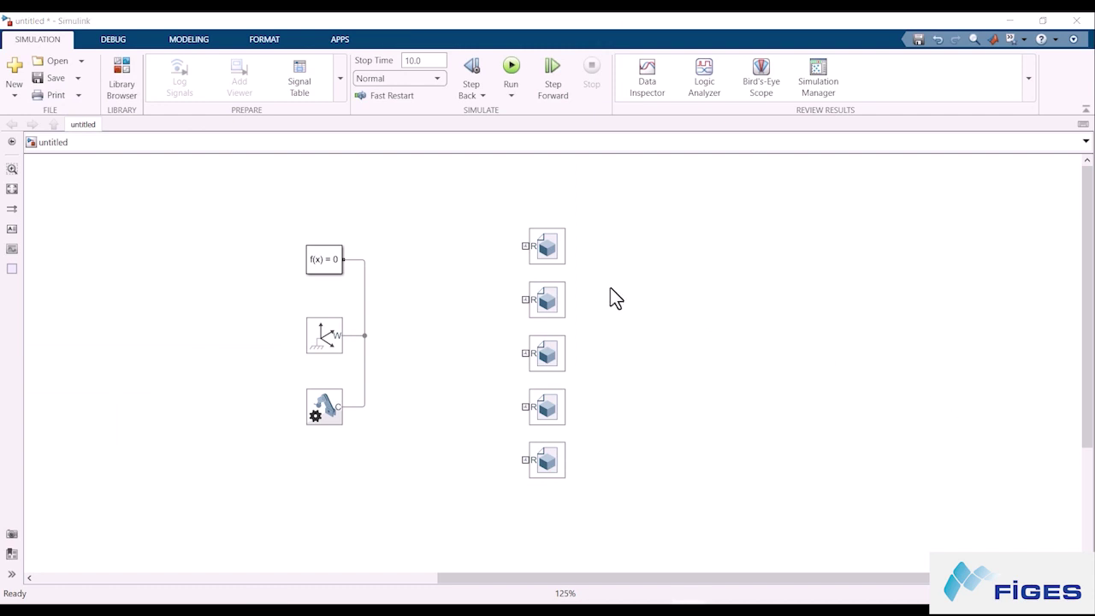
Step: Connect the R ports of all five File Solid blocks to the world frame line and update the model
drag(523, 245, 365, 291)
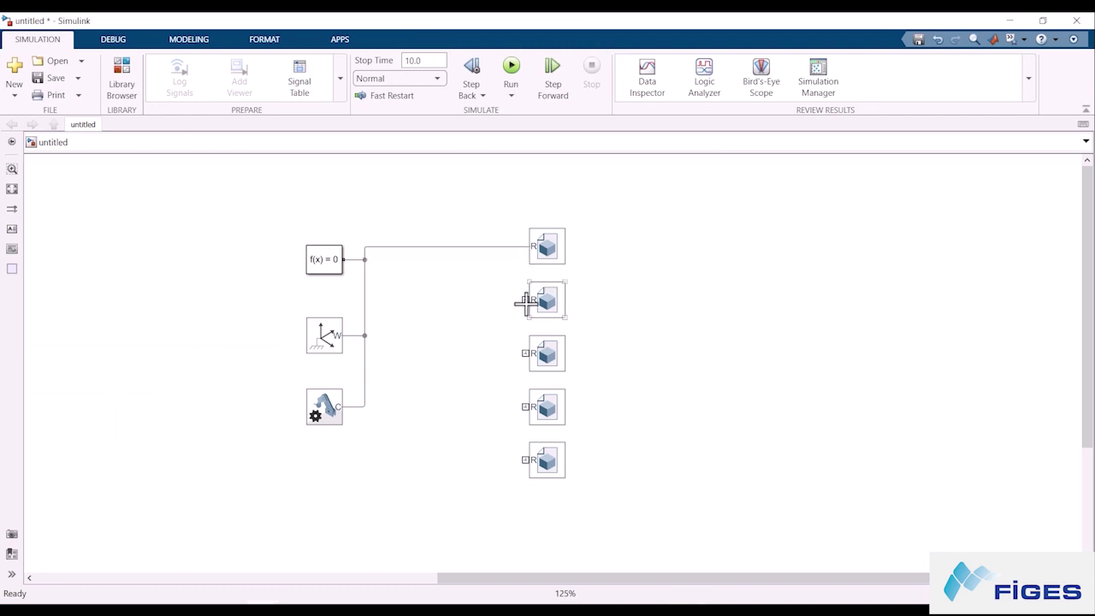
drag(526, 299, 365, 300)
drag(397, 355, 364, 352)
drag(525, 406, 364, 407)
drag(525, 460, 365, 460)
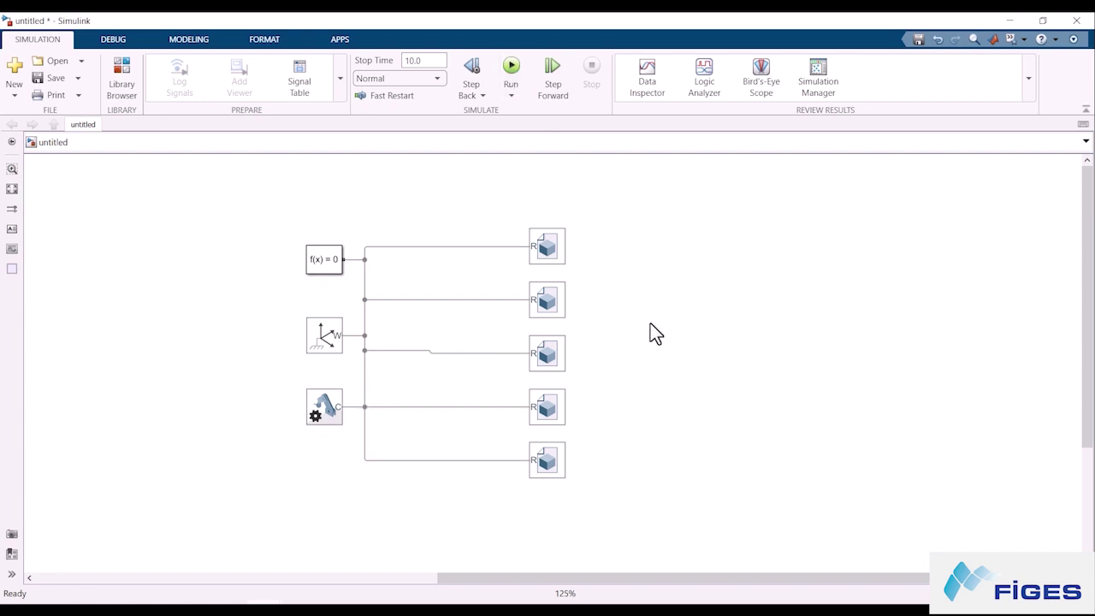
key(ctrl+d)
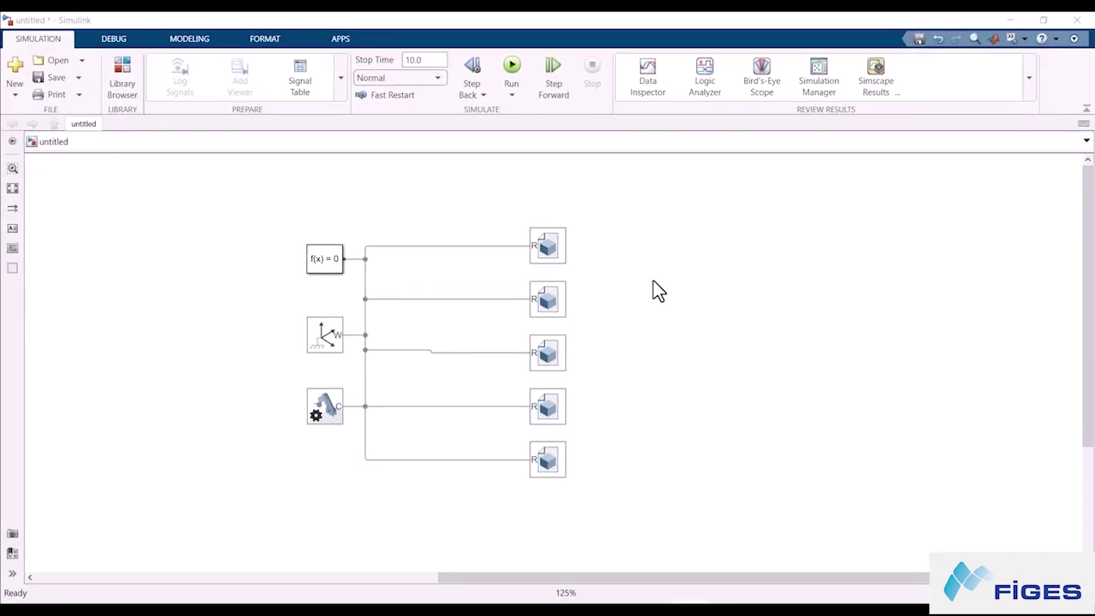
Step: Rename the topmost File Solid block as LCA
click(556, 241)
click(547, 170)
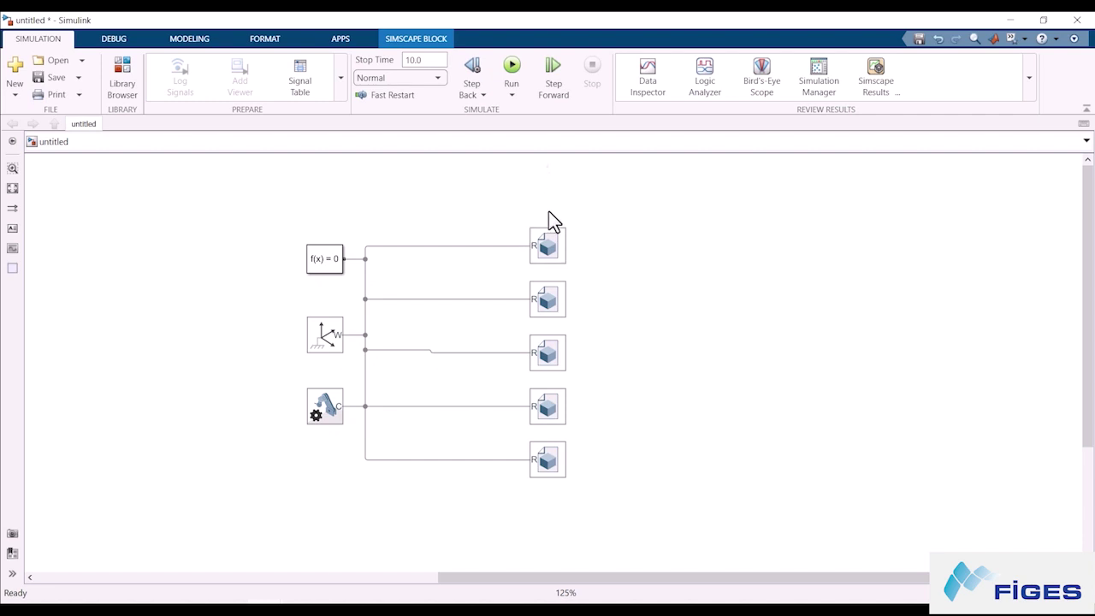
click(548, 258)
click(540, 220)
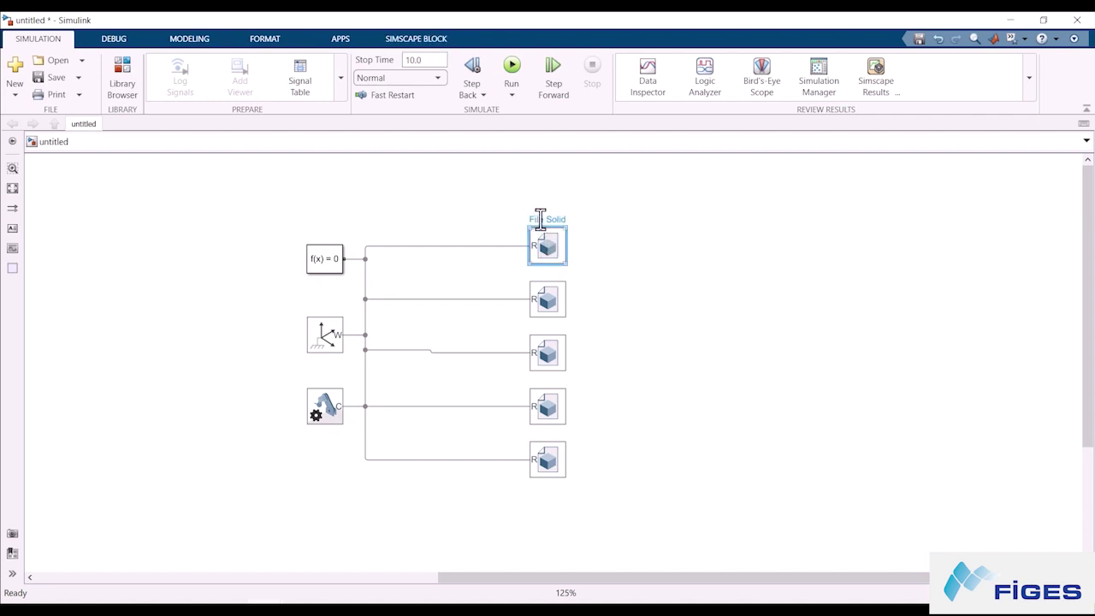
drag(540, 220, 568, 220)
text(LCA)
Step: Shift the second File Solid block to the right of the column and rename it Piston 1
drag(556, 299, 609, 299)
click(599, 274)
text(Piston 1)
Step: Rename the three remaining File Solid blocks Piston 2, Strut and Tie Rod, and run the model to display the parts
click(542, 351)
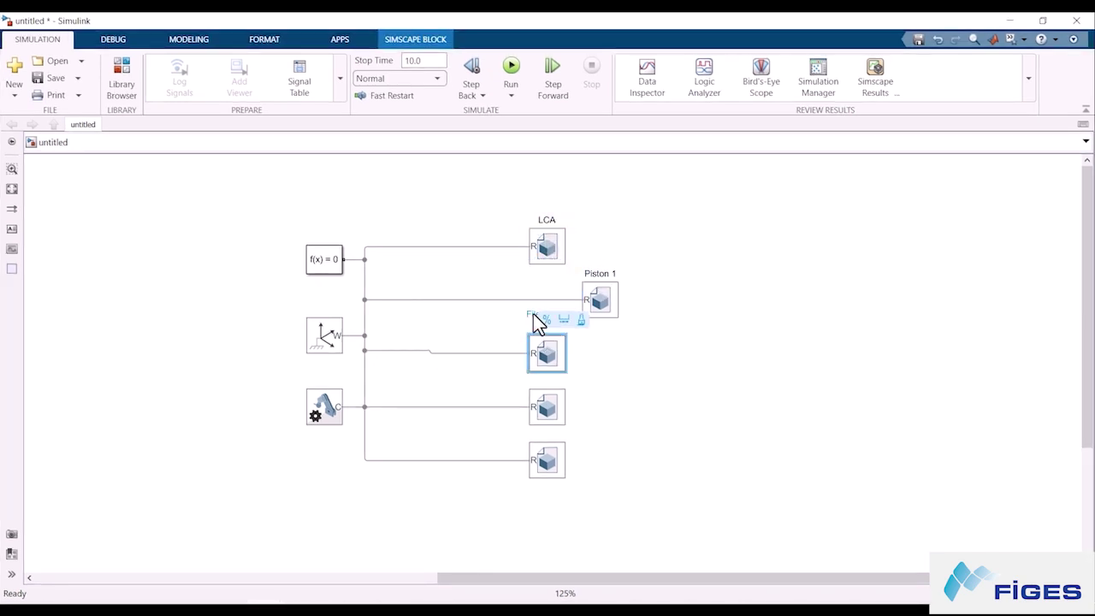
click(539, 327)
text(Piston 2)
click(543, 404)
text(Strut)
click(547, 434)
text(Tie Rod)
key(ctrl+t)
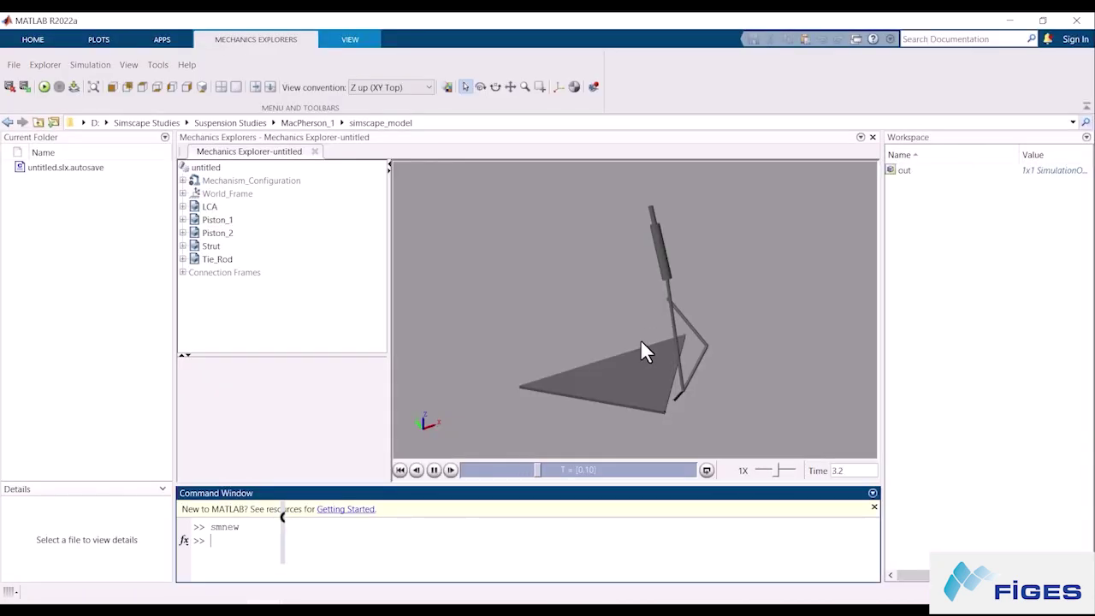
click(224, 221)
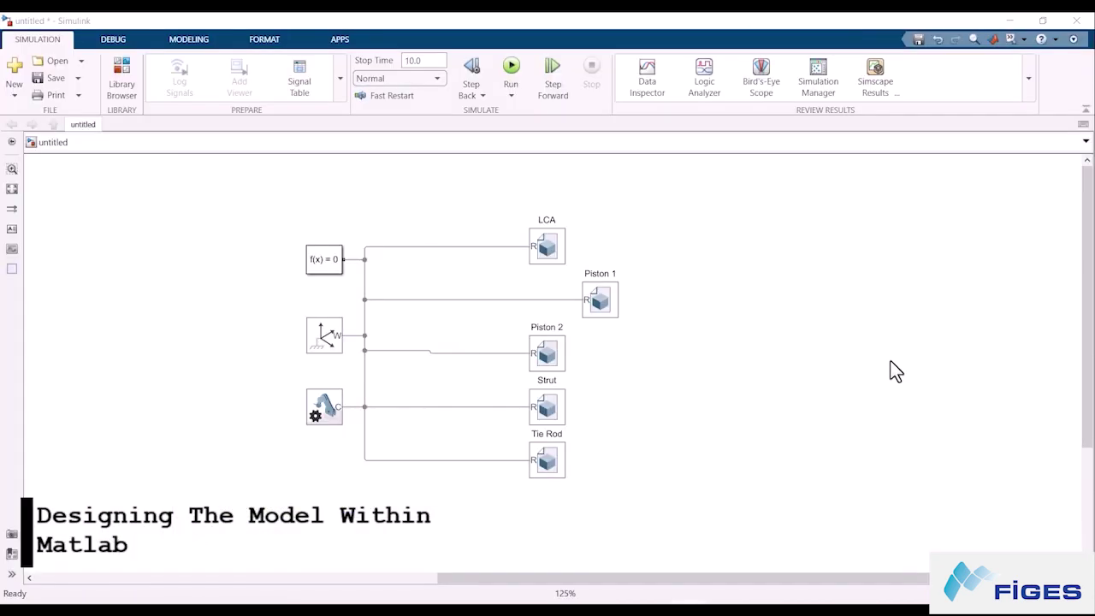
Step: Add a Cylindrical Solid block to the right of LCA and move Piston 1 directly beneath it
click(120, 78)
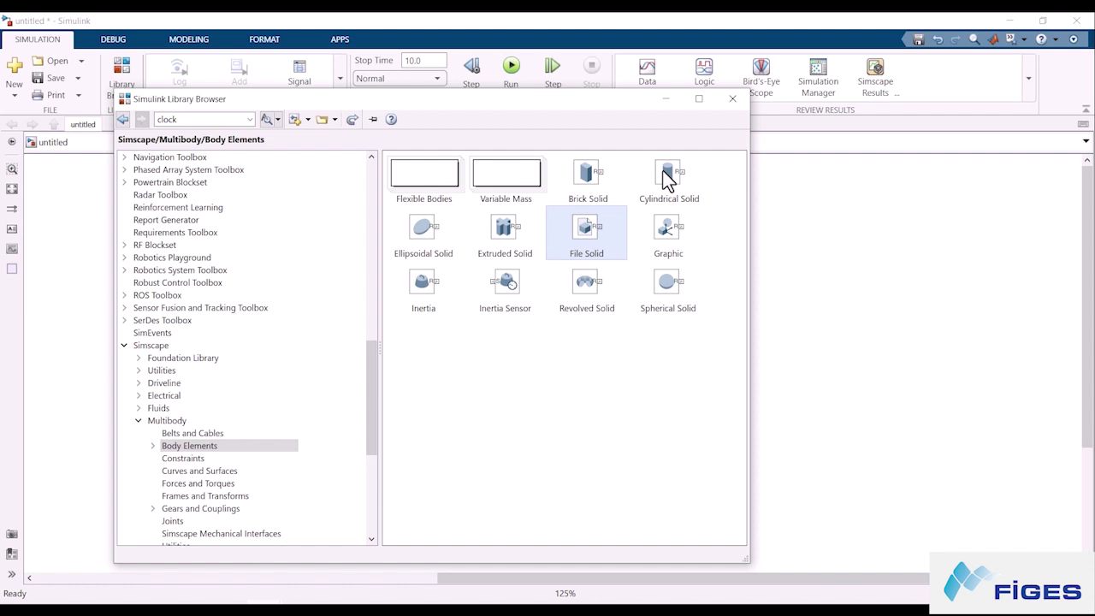
drag(664, 172, 716, 251)
drag(596, 303, 711, 323)
click(707, 256)
Step: Set the cylindrical solid's radius to 15 mm and its length to 167.705 mm
double_click(713, 263)
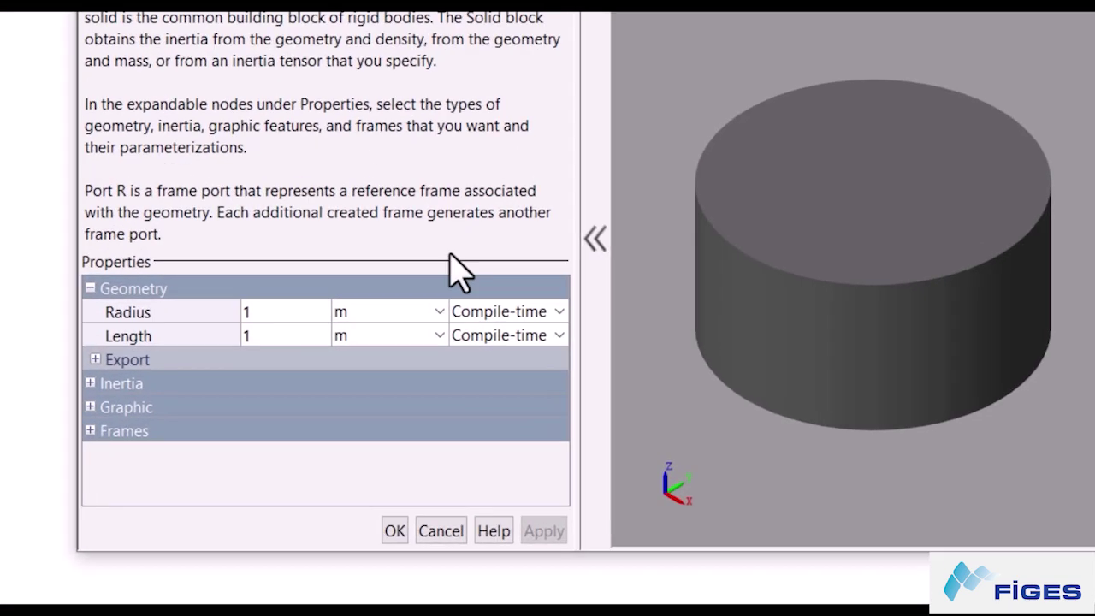
click(242, 454)
text(mm)
click(359, 335)
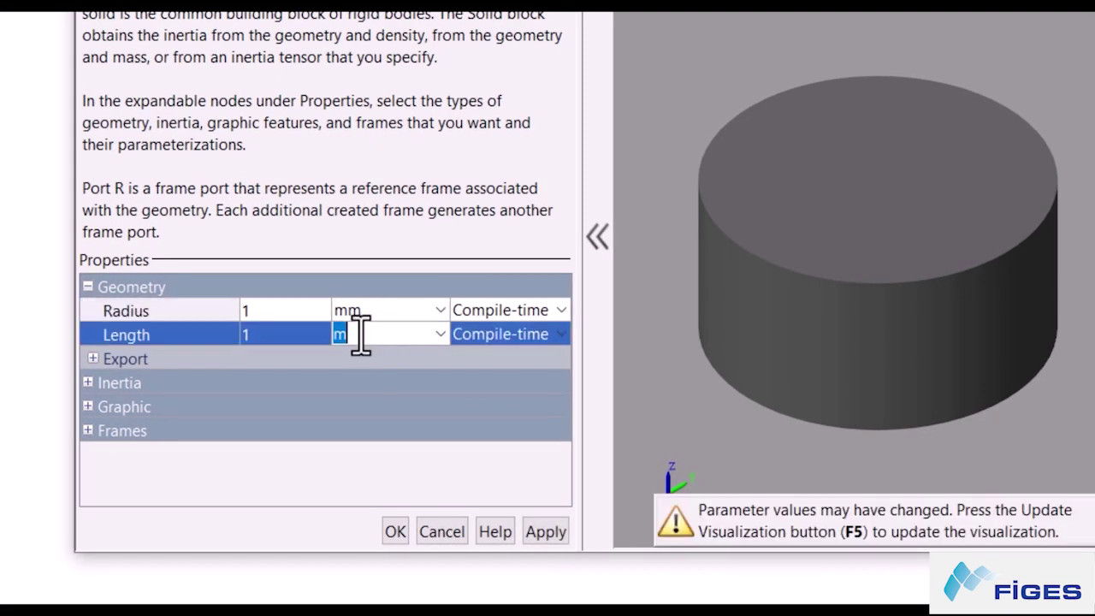
text(m)
click(278, 310)
text(5)
click(265, 333)
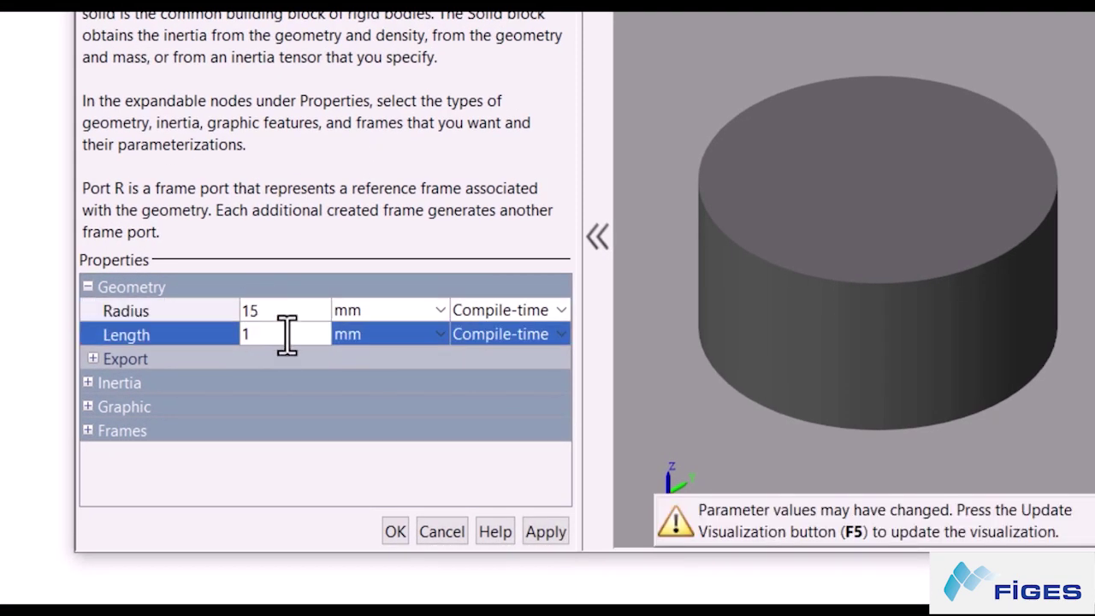
Step: Set the cylindrical solid's density to 7.85 with a gram-based unit and accept the block settings
click(119, 383)
click(87, 382)
double_click(260, 456)
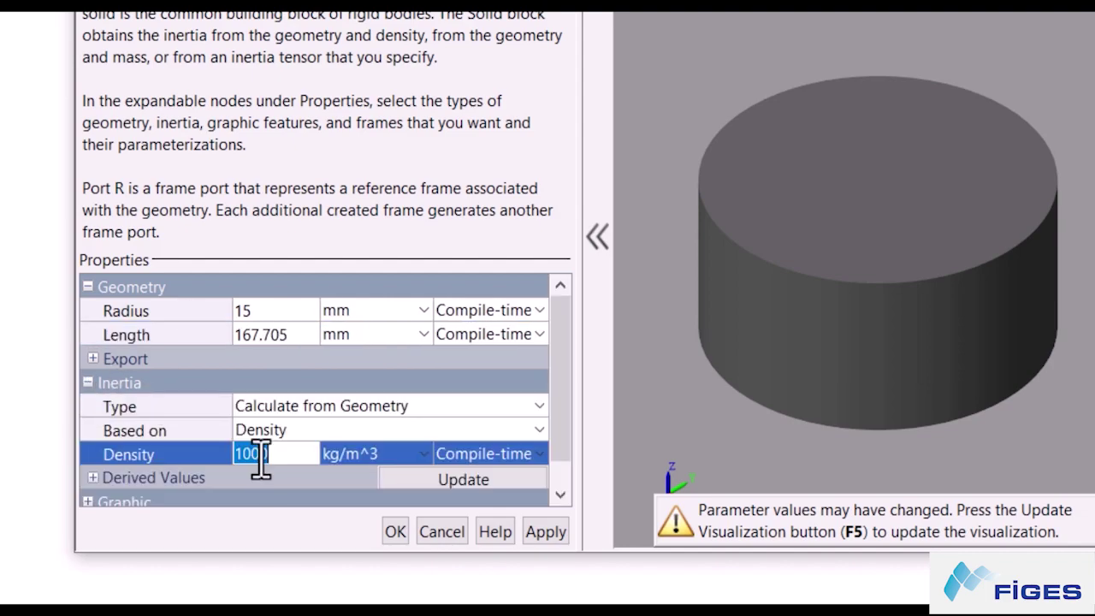
text(7.85)
key(Return)
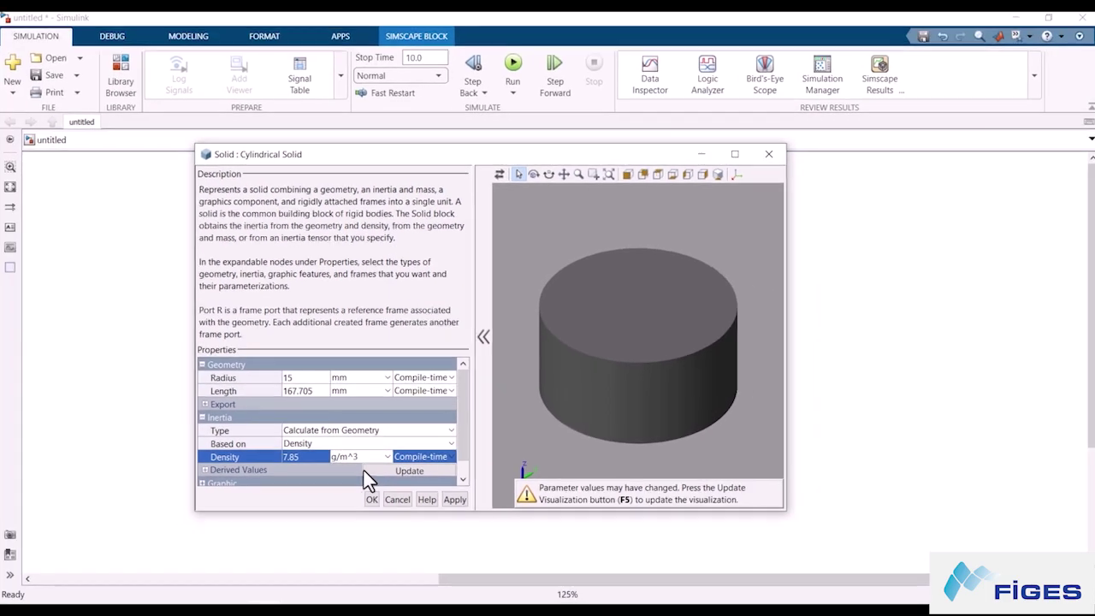
click(371, 499)
click(804, 424)
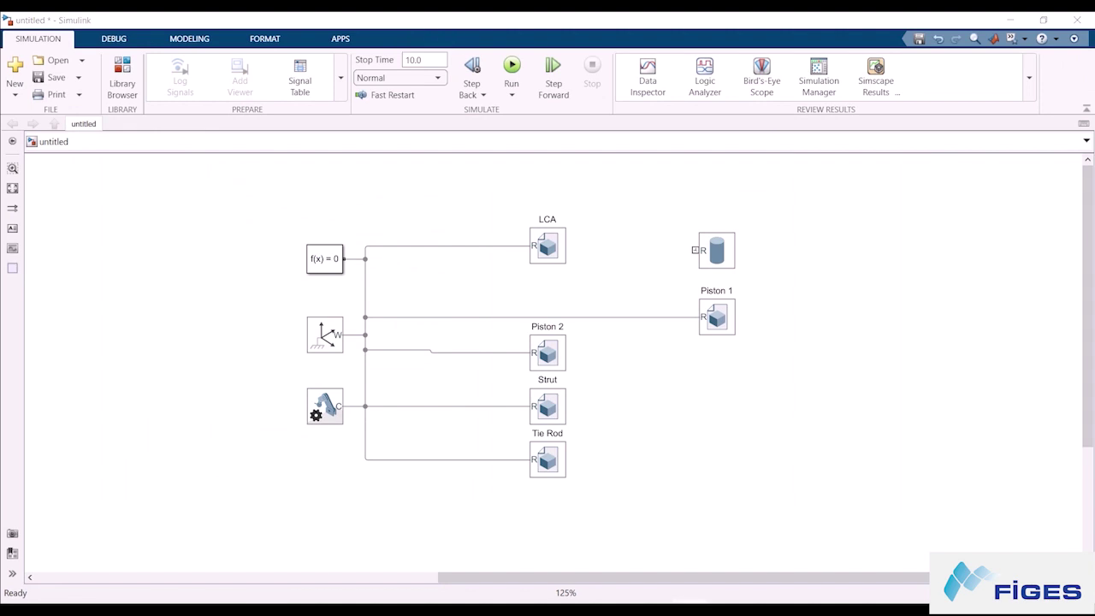
Step: Connect the cylindrical solid's R port to the world frame line and run the model
mouse_move(695, 250)
mouse_down()
mouse_move(642, 288)
mouse_move(371, 299)
mouse_move(366, 289)
mouse_up()
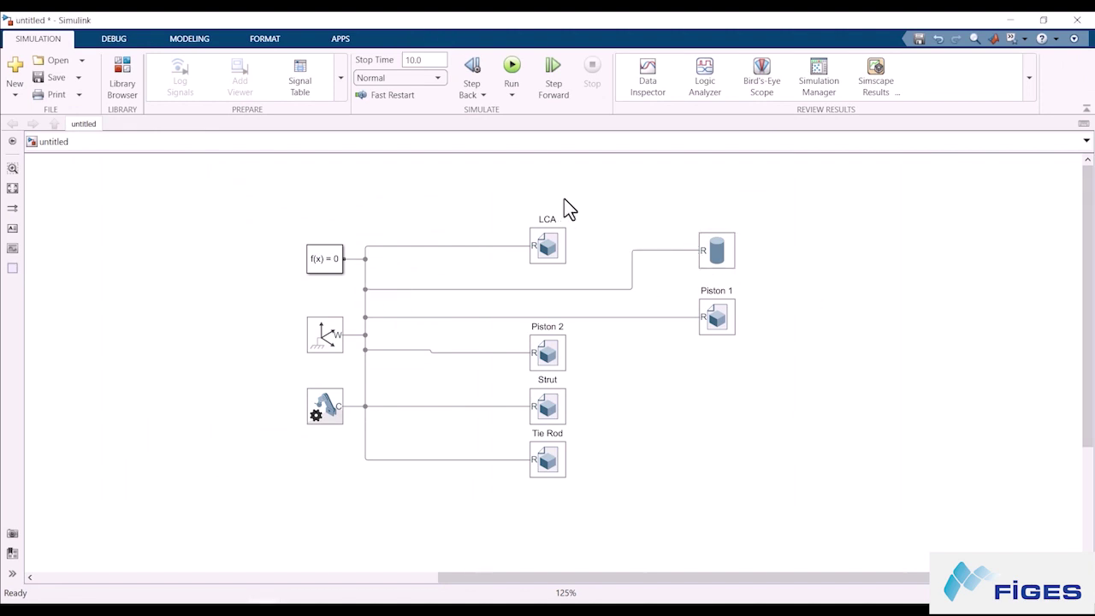
key(ctrl+t)
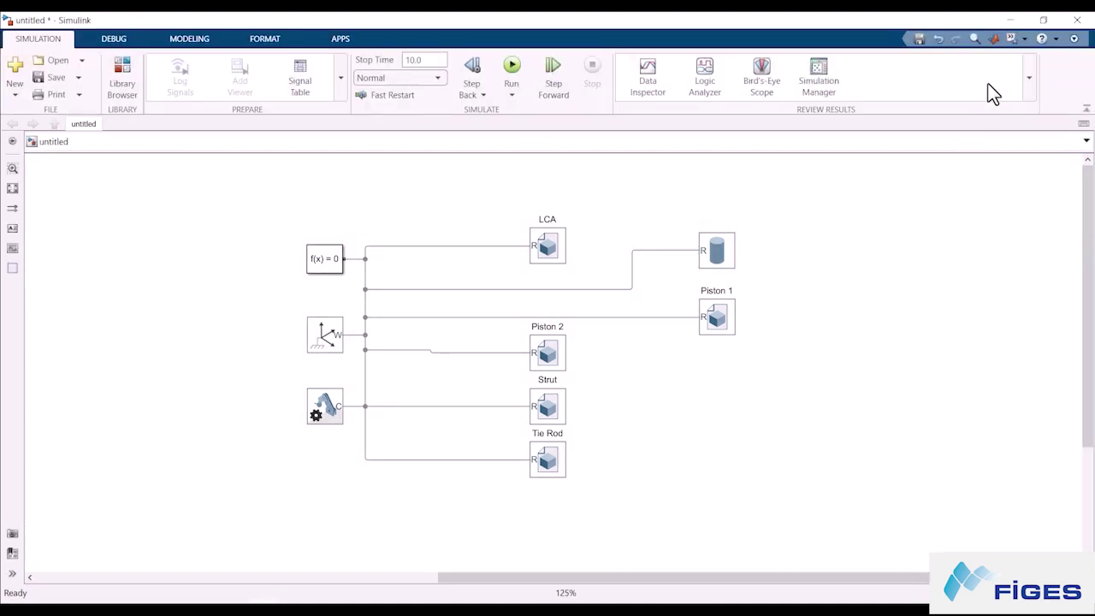
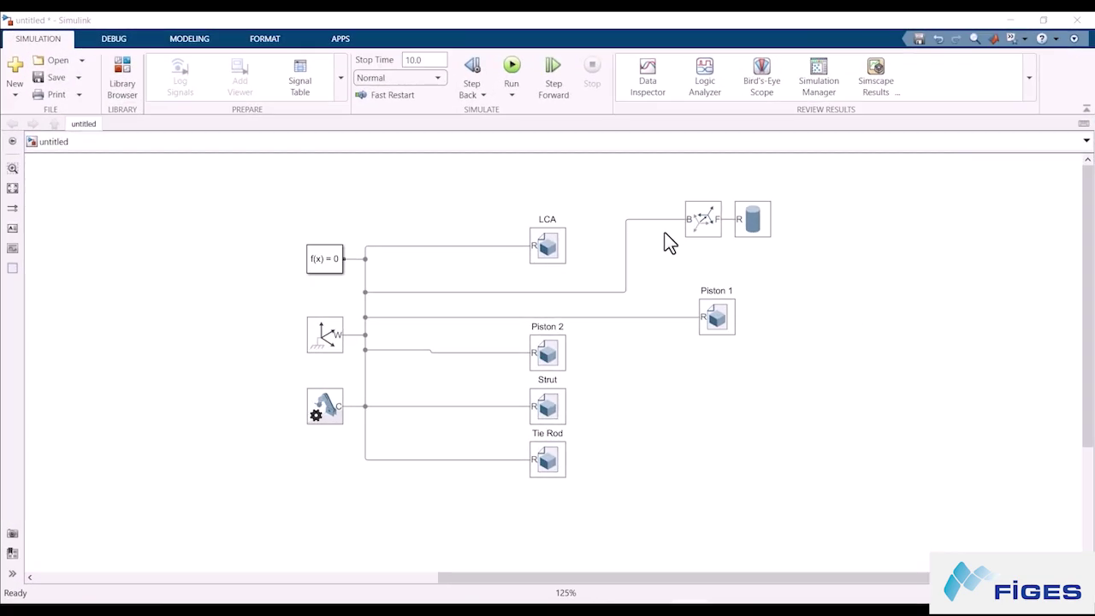
Step: Disconnect the rigid transform and cylindrical solid from the world frame line, move them farther right, and add another Rigid Transform ahead of them
drag(656, 186, 648, 265)
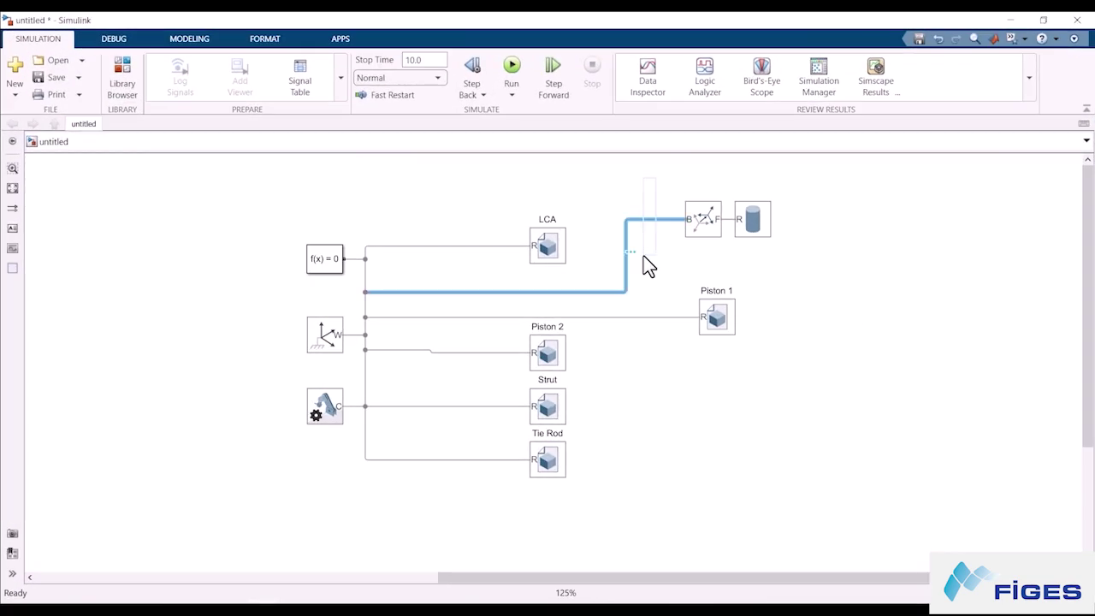
key(Delete)
drag(685, 175, 894, 274)
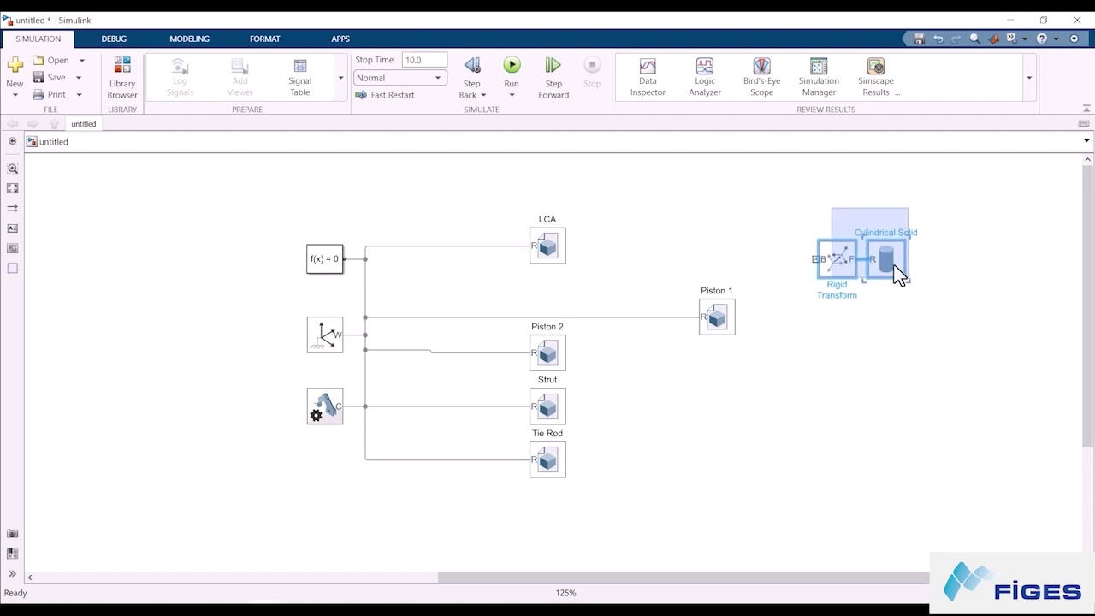
click(125, 84)
drag(457, 175, 791, 269)
Step: Give the new rigid transform a Cartesian translation in mm, with an X offset of 180 and a Y offset of -562.5
double_click(772, 266)
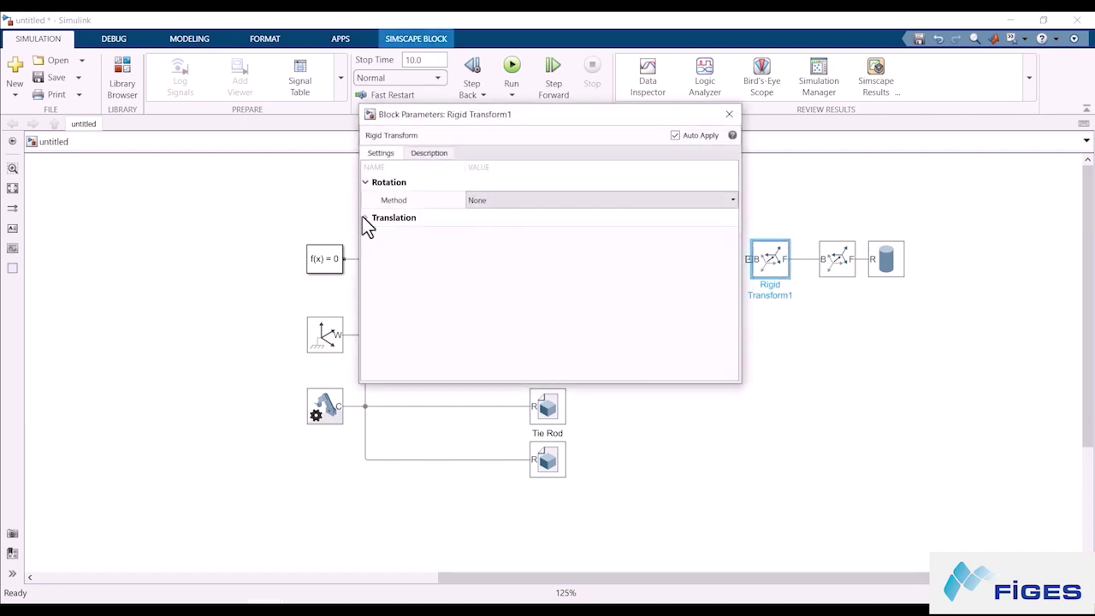
click(462, 256)
click(464, 292)
click(618, 281)
text(m)
click(470, 281)
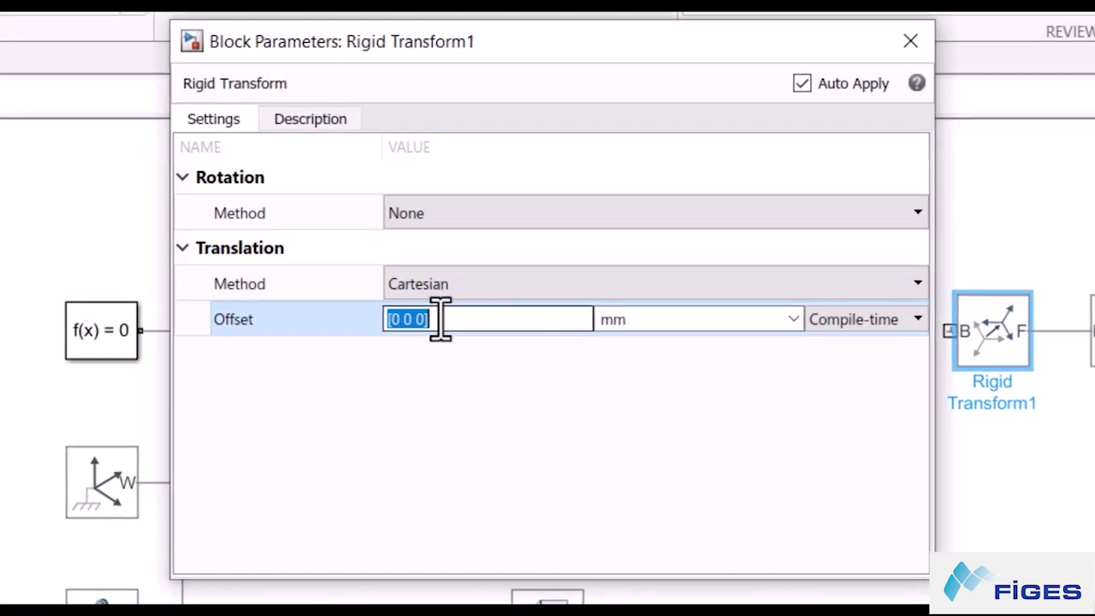
text([180 -562.5)
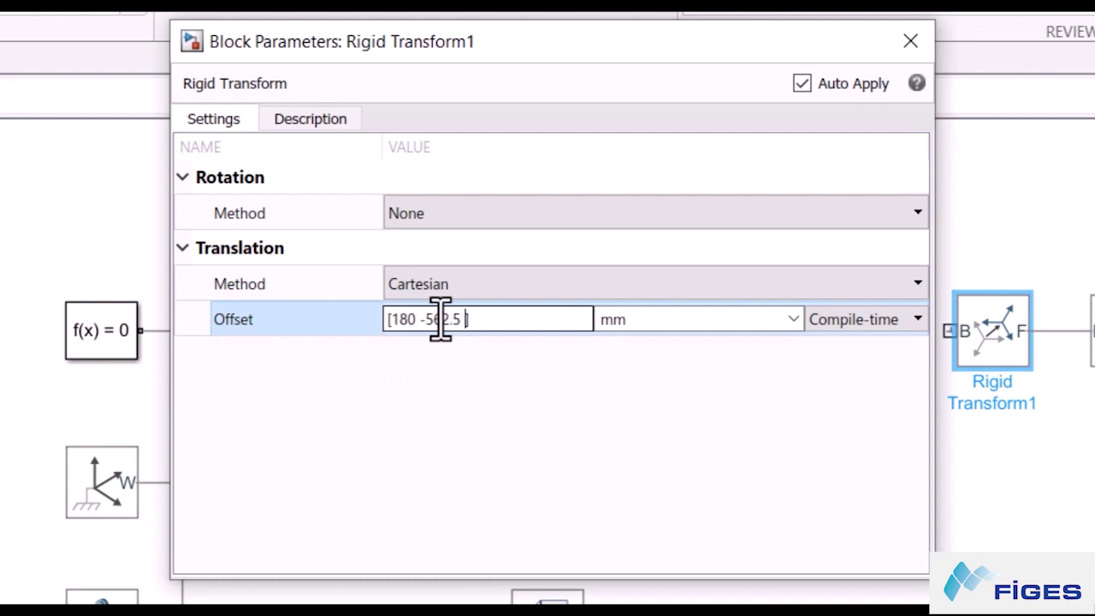
click(910, 41)
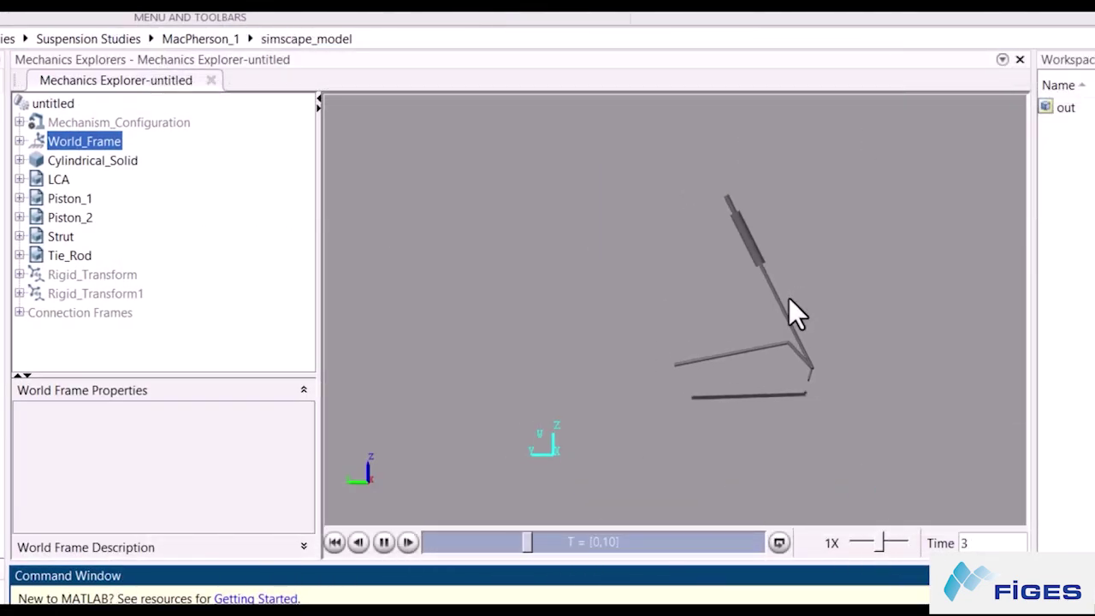
Step: Examine the cylindrical solid against Piston 1 in the 3D view, highlighting each in turn to check that they coincide
drag(788, 297, 706, 319)
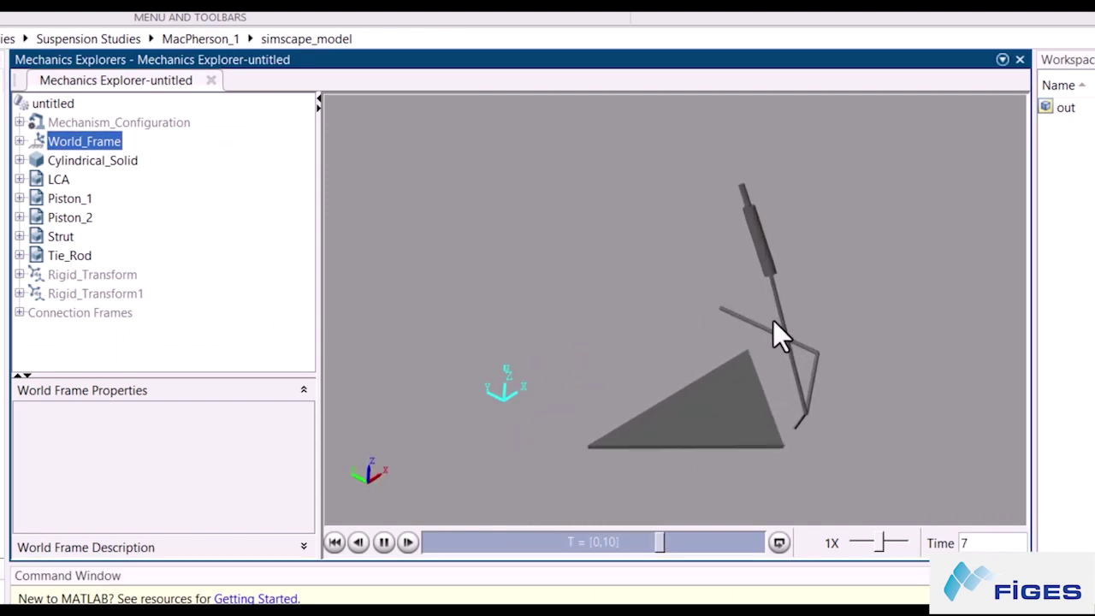
click(87, 163)
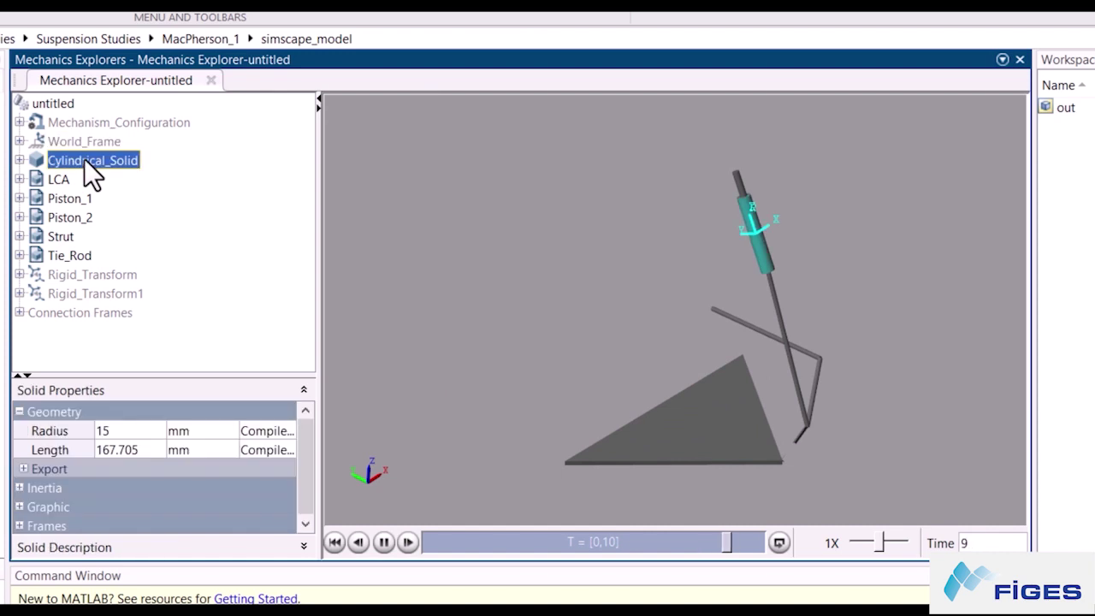
click(72, 197)
scroll(734, 213, up, 5)
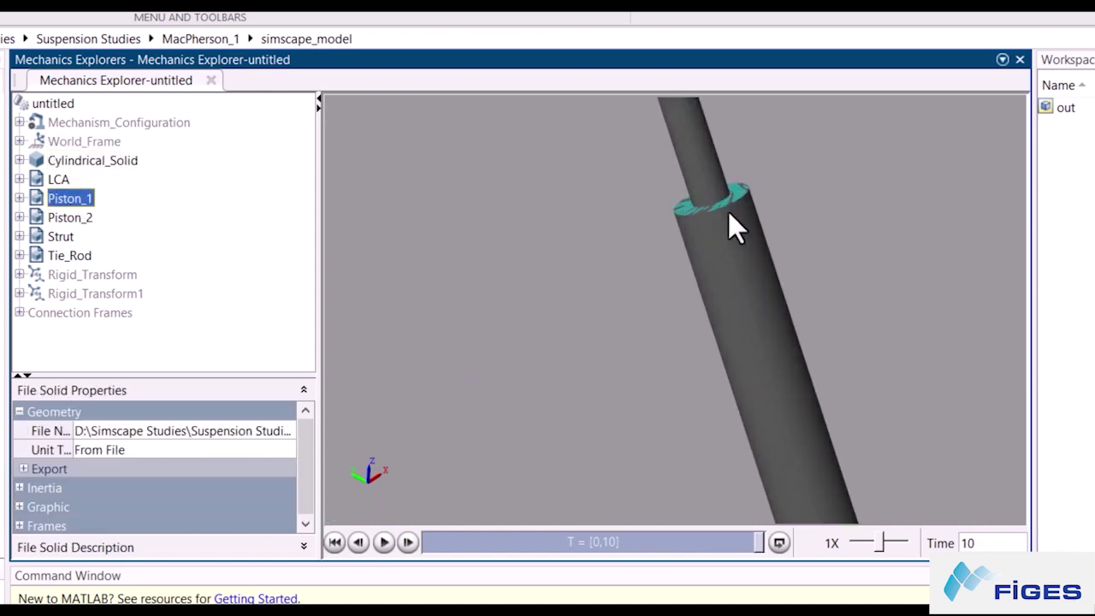
click(72, 160)
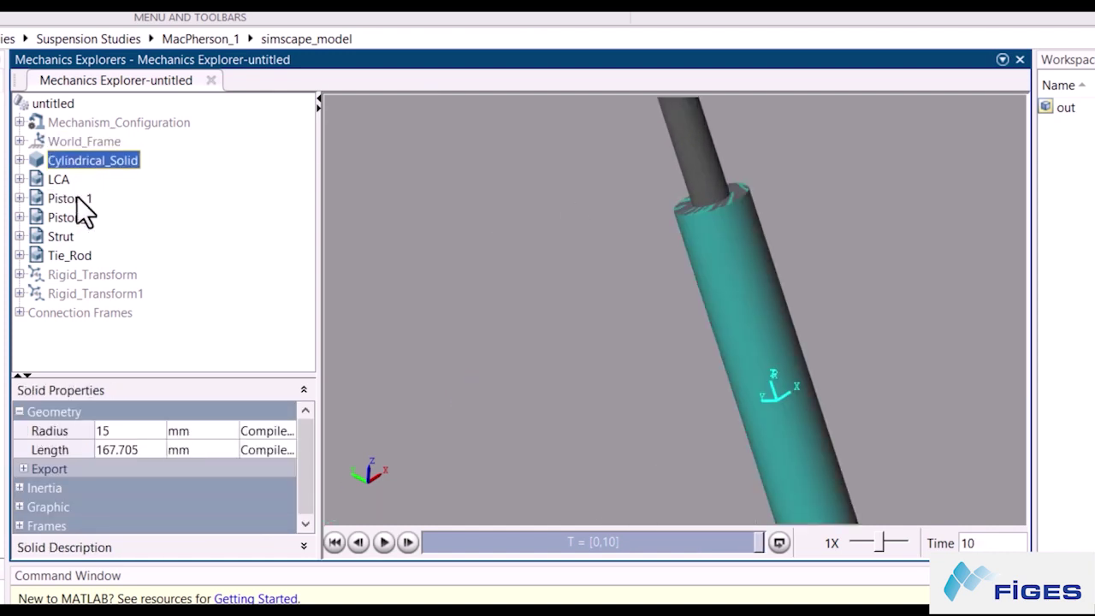
click(77, 196)
scroll(668, 273, down, 5)
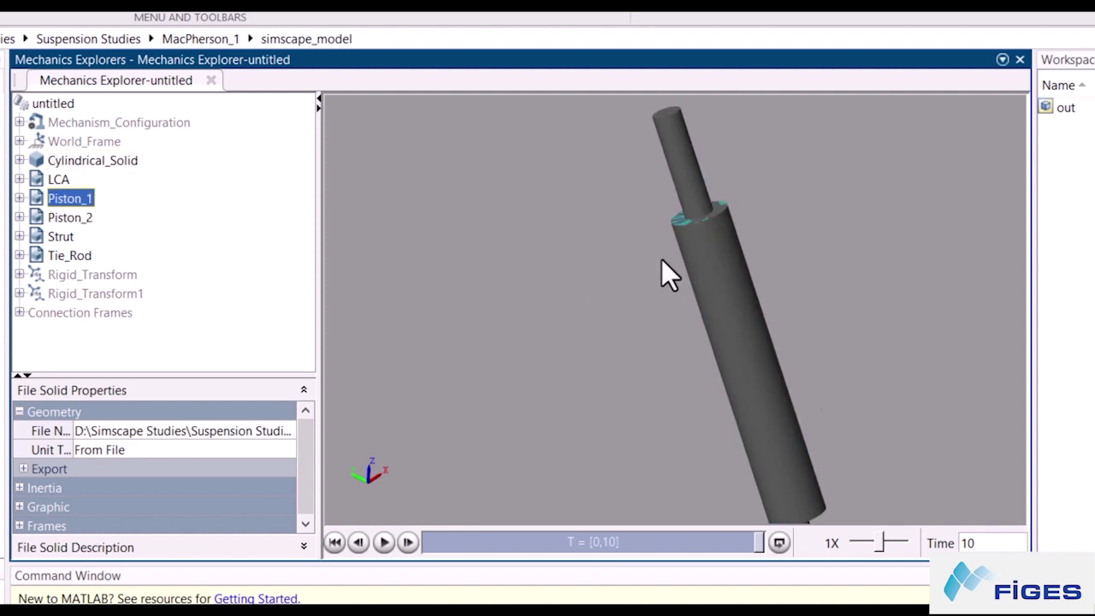
scroll(675, 343, up, 6)
click(77, 160)
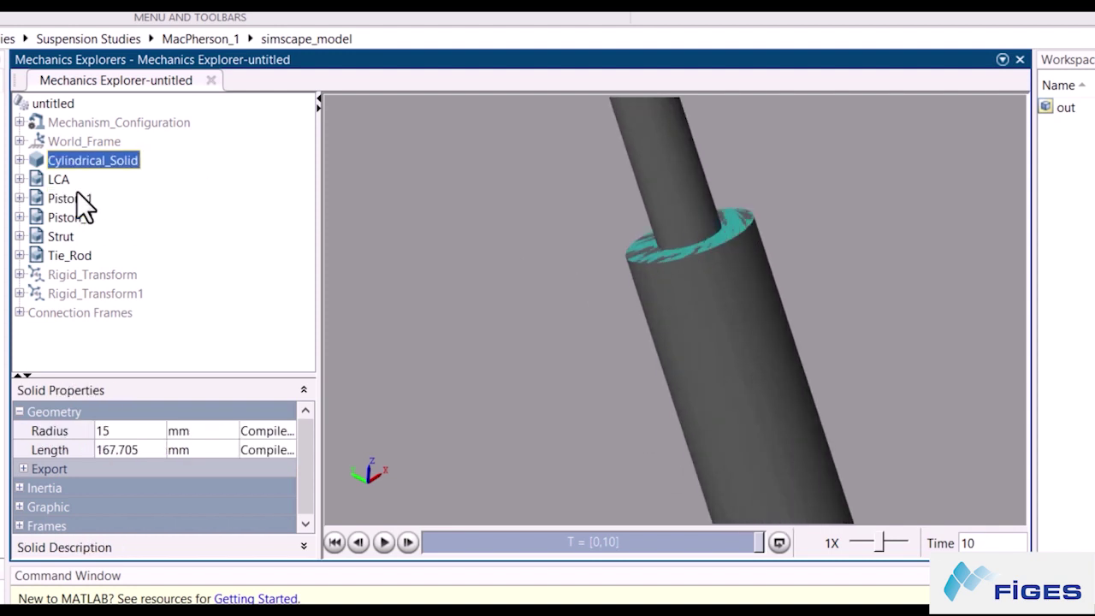
click(75, 197)
scroll(692, 256, down, 5)
scroll(569, 460, up, 5)
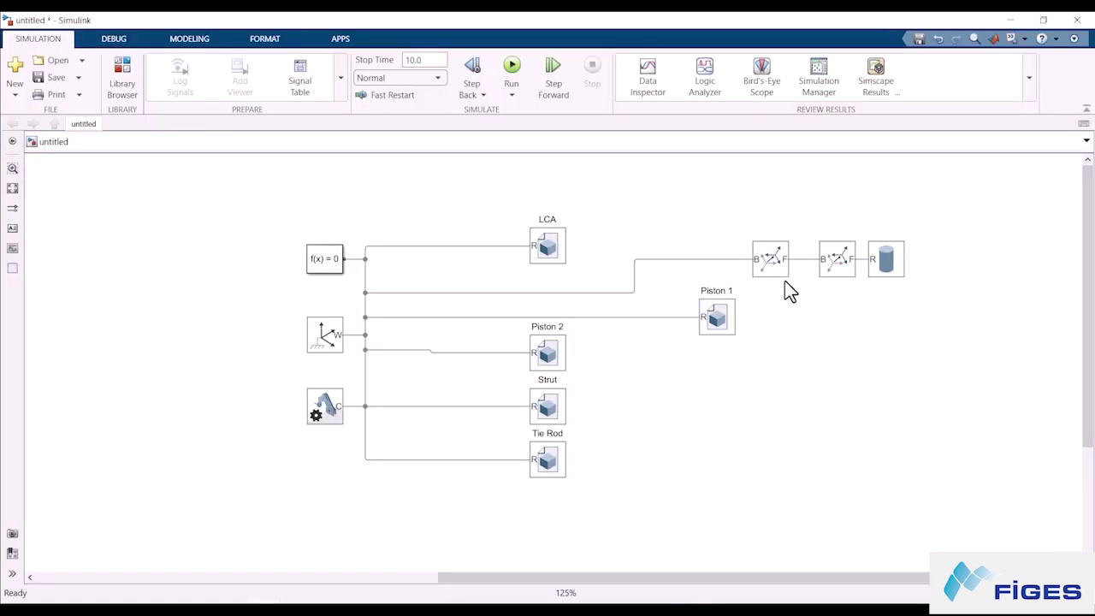
Step: Group the cylindrical solid and its two rigid transforms into a subsystem named Piston 1.2
drag(778, 259, 795, 258)
drag(786, 214, 889, 280)
click(896, 275)
double_click(866, 291)
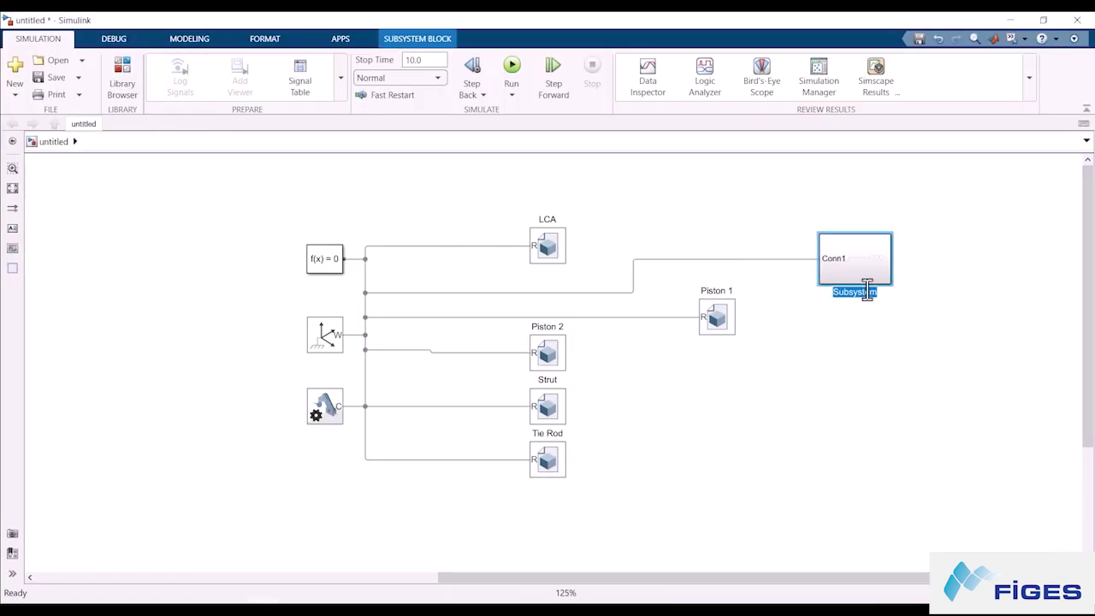
text(Piston 12)
Step: Delete the Piston 1 block with its connection and move the Piston 1.2 subsystem between LCA and Piston 2
drag(749, 351, 684, 284)
key(Delete)
drag(845, 260, 607, 300)
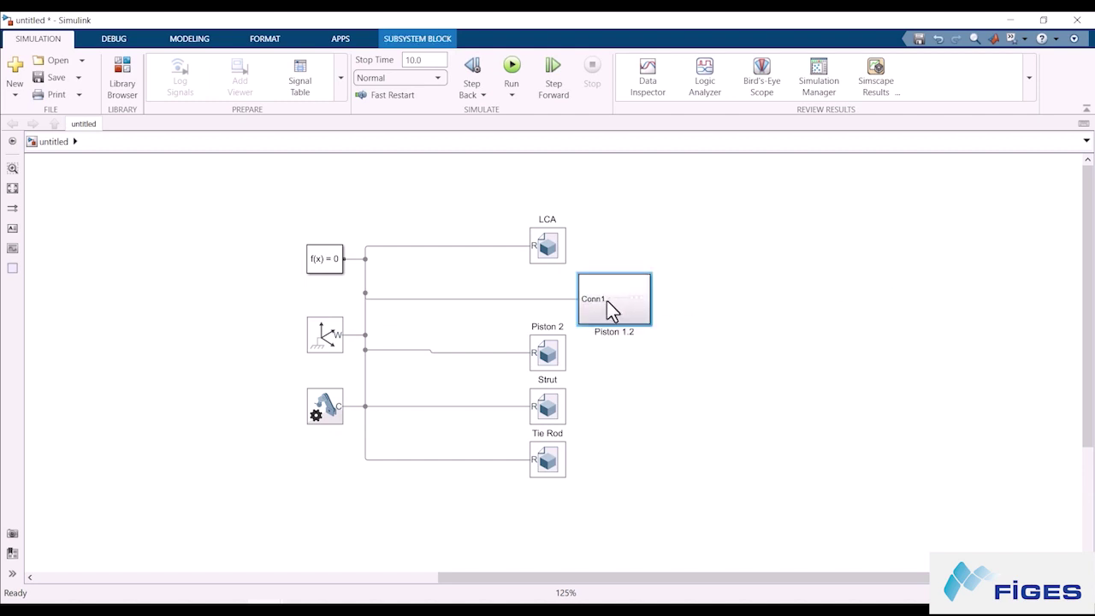
click(937, 235)
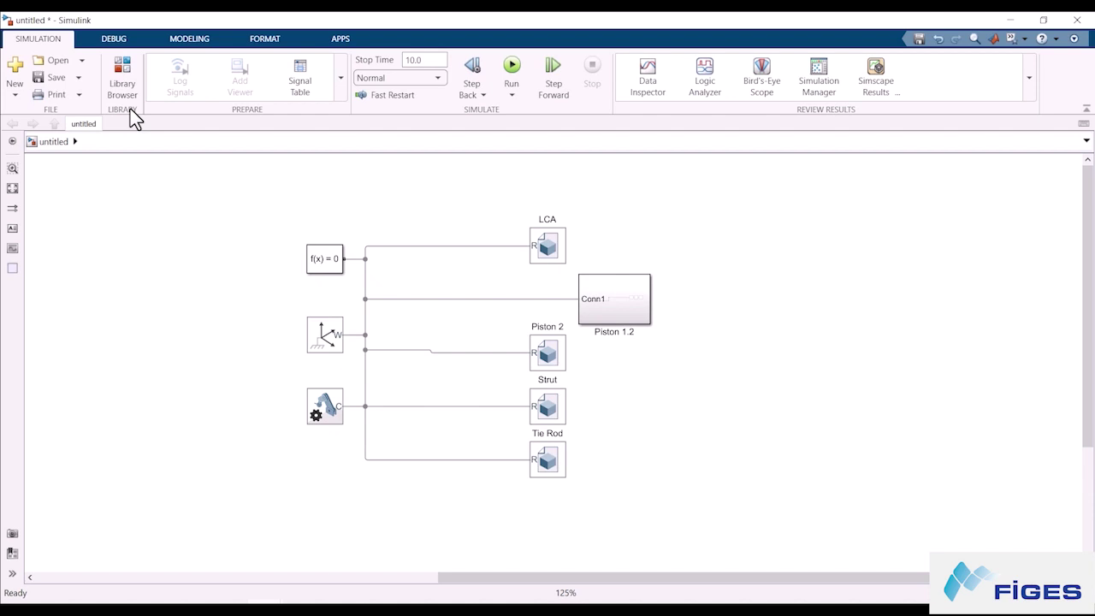
Step: Insert a 6-DOF Joint from the Simscape Multibody joints between the world frame line and LCA
click(122, 81)
scroll(220, 385, down, 2)
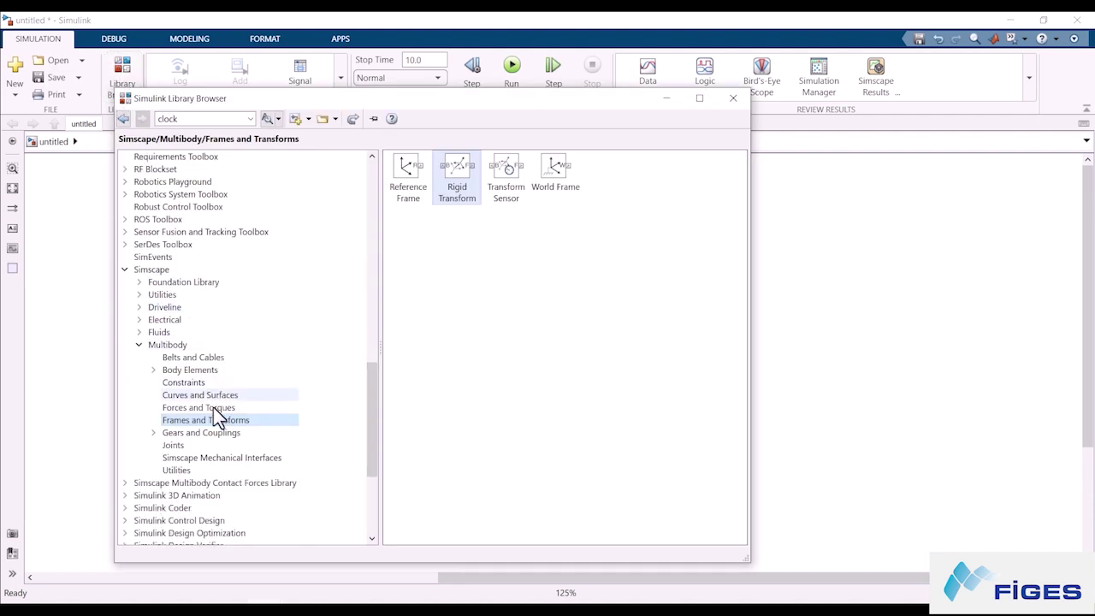
click(175, 445)
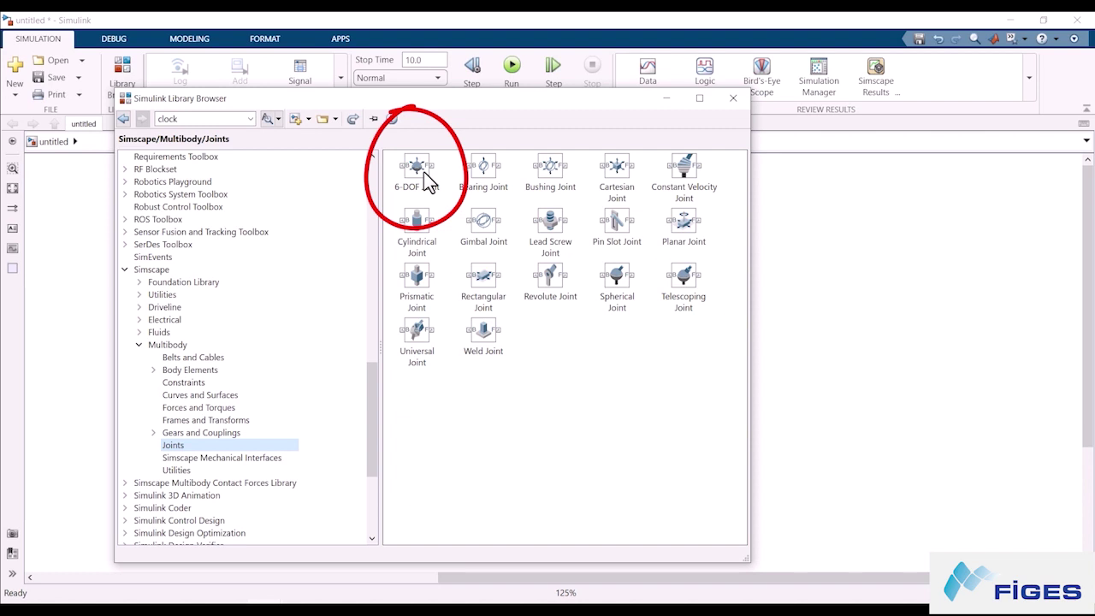
drag(422, 175, 479, 247)
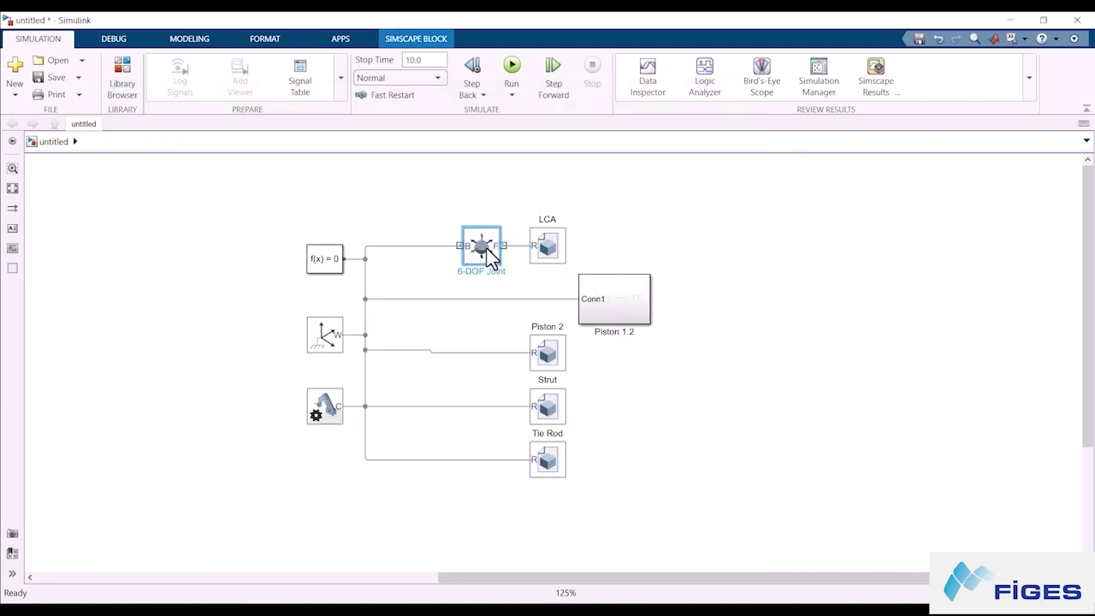
click(669, 239)
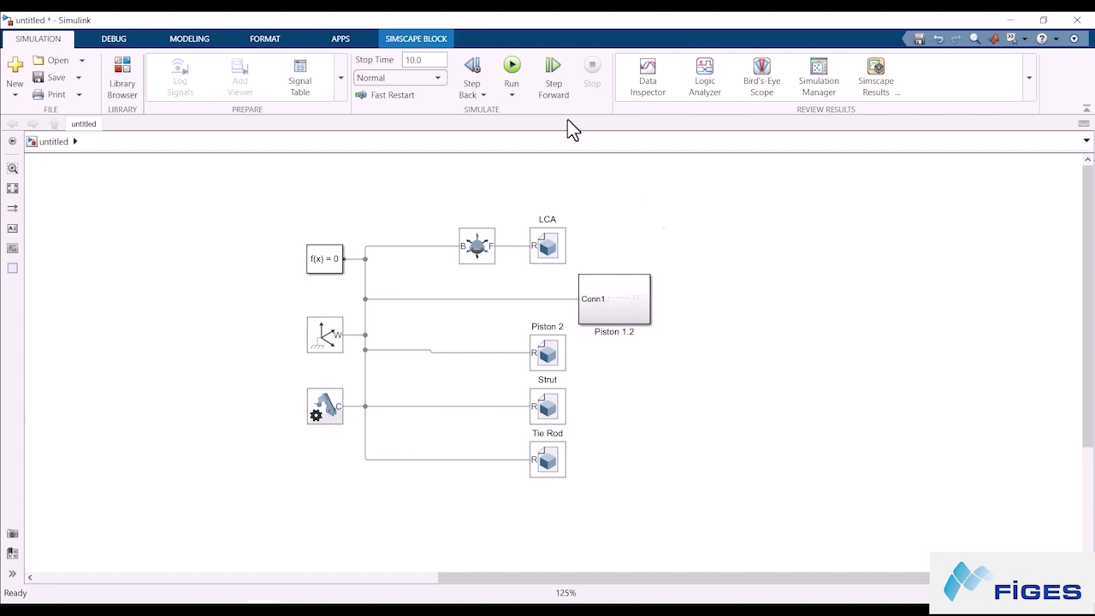
Step: Run the model and replay the animation from the start several times to examine how LCA moves with the 6-DOF joint
click(513, 70)
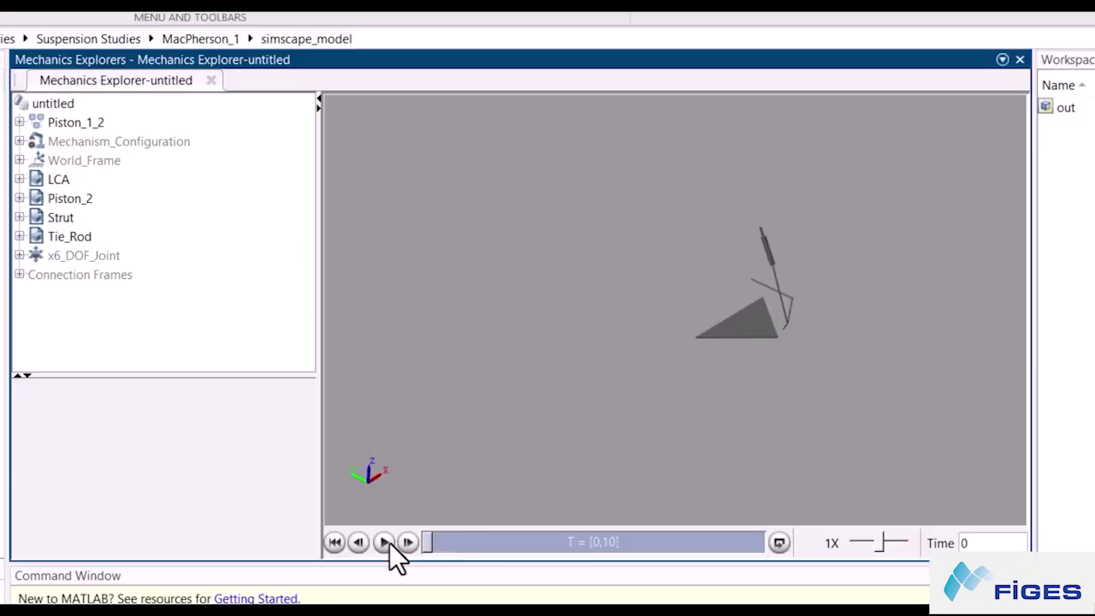
click(384, 542)
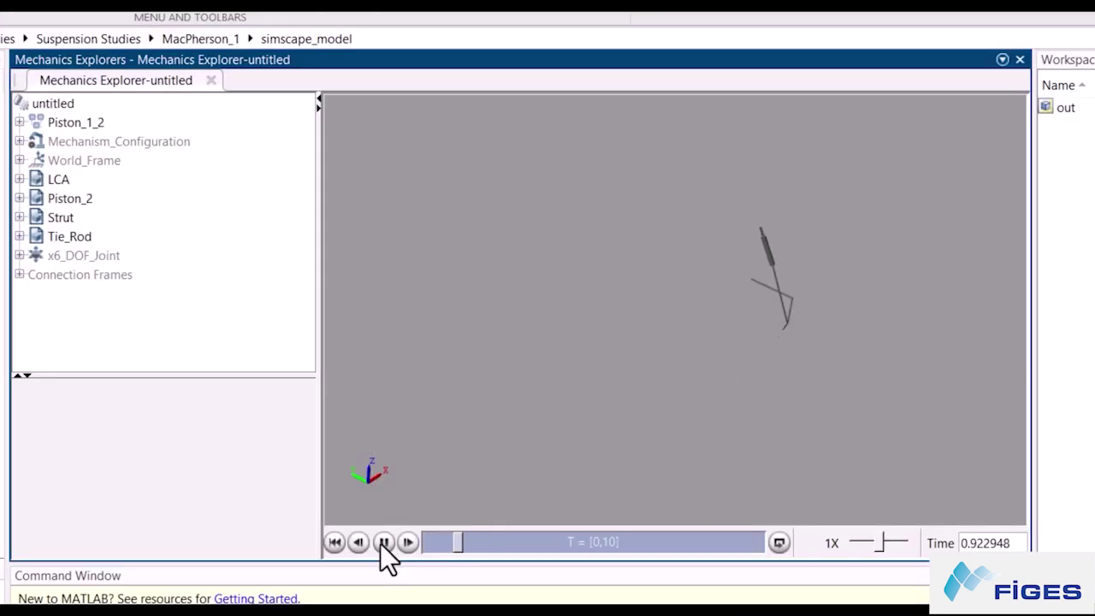
click(381, 544)
click(335, 542)
click(383, 542)
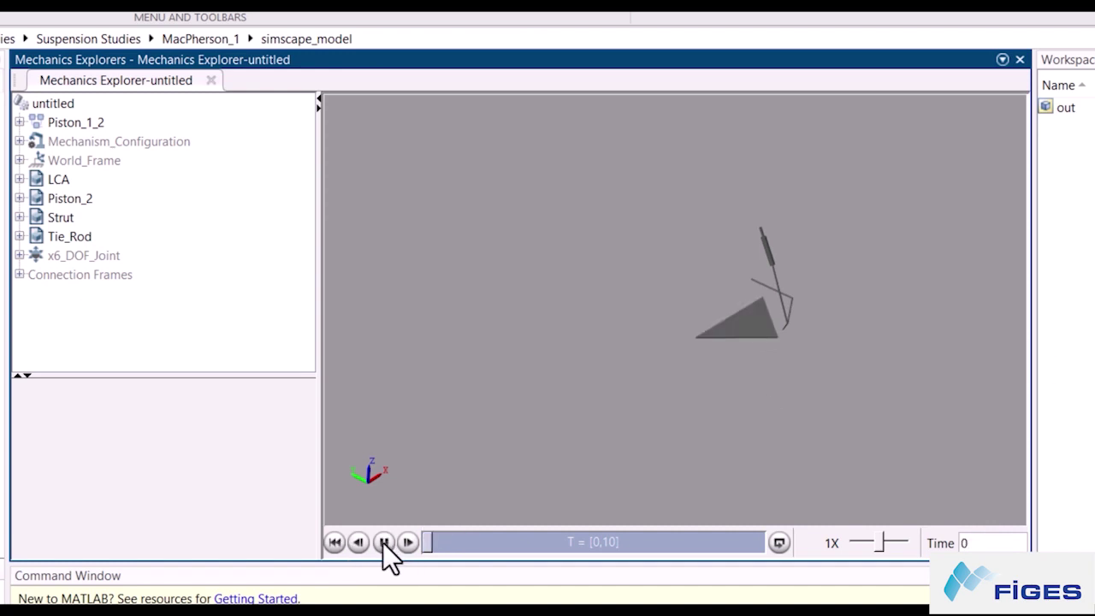
click(335, 542)
click(382, 542)
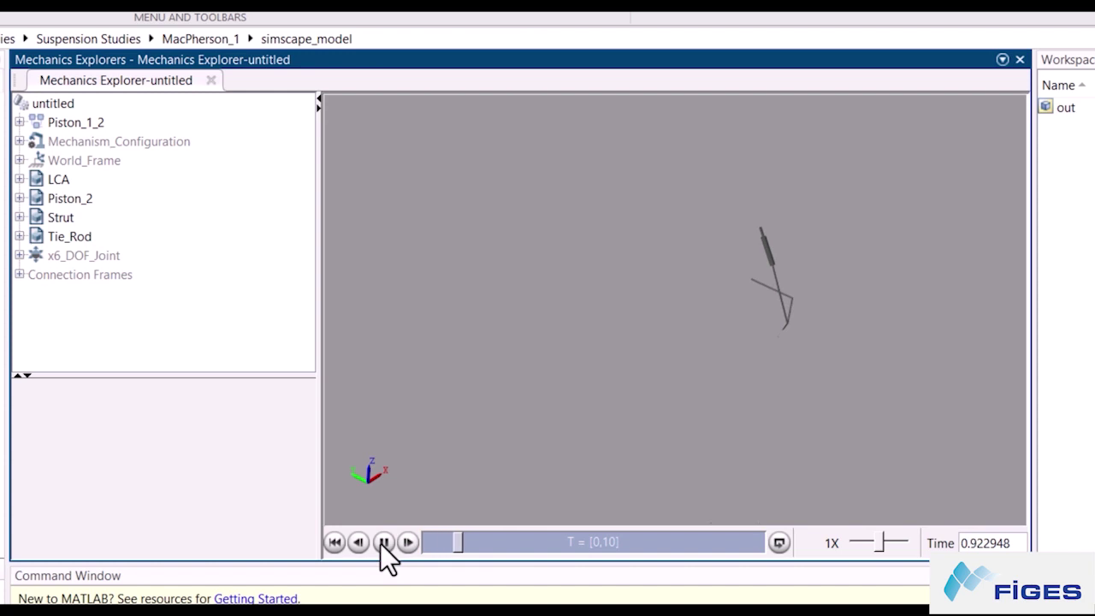
click(351, 544)
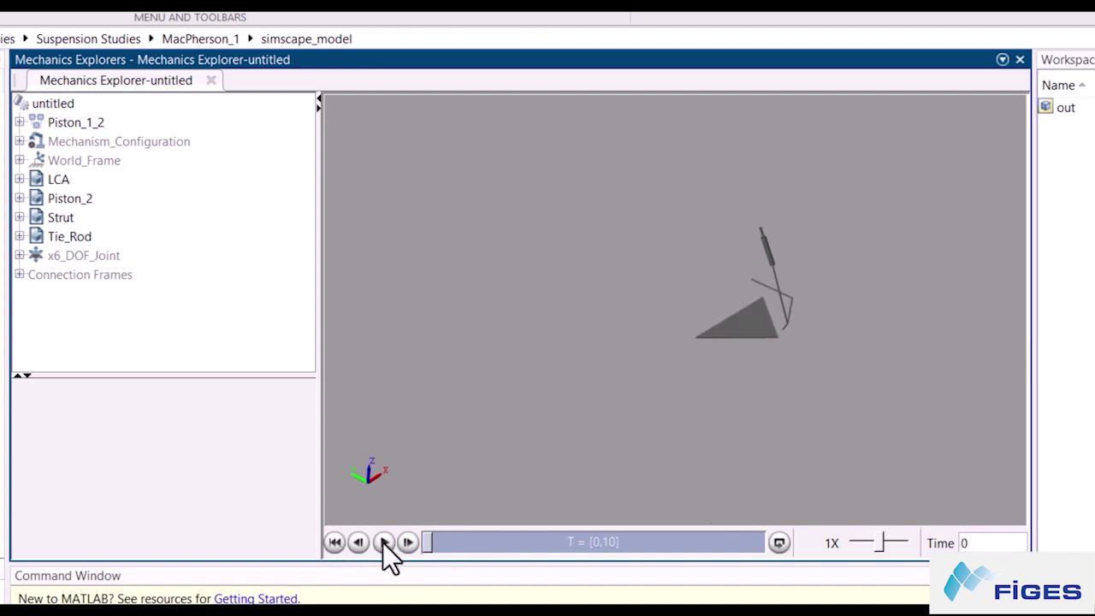
click(382, 542)
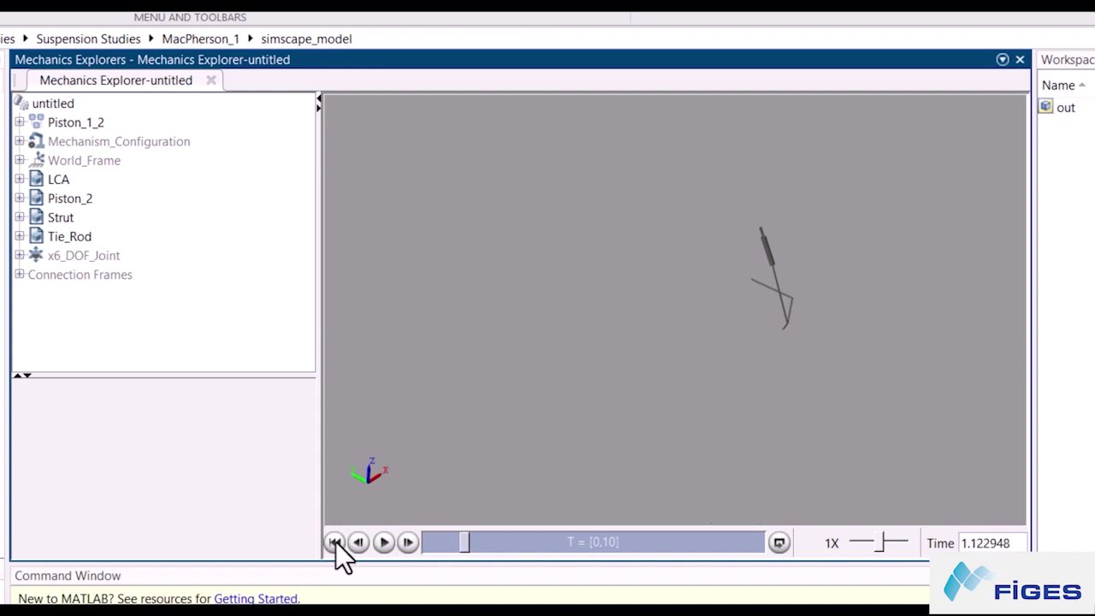
click(335, 542)
click(382, 542)
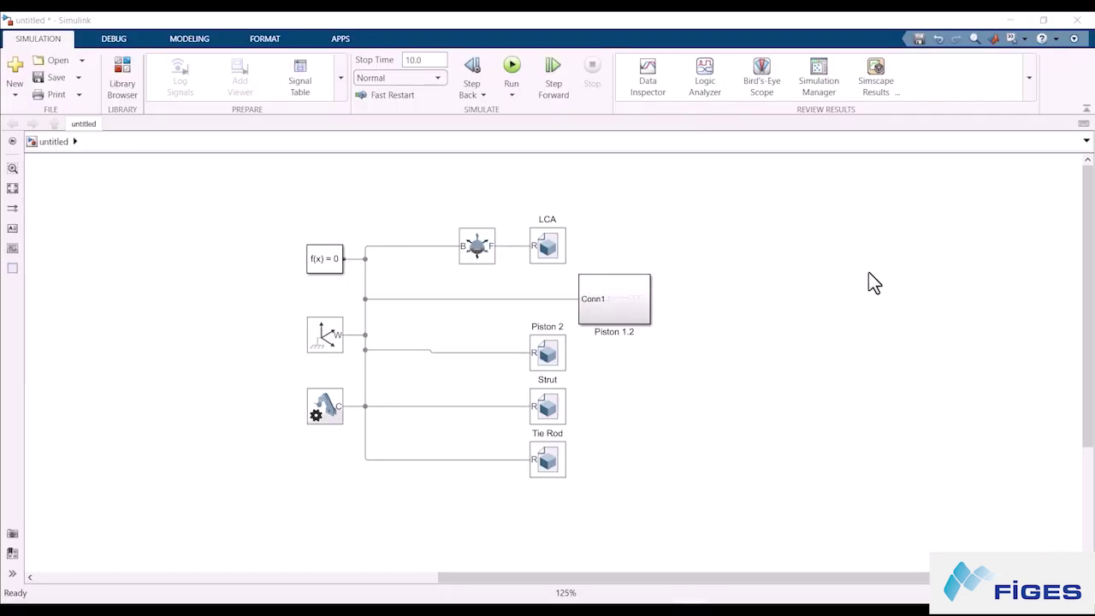
Step: Replace the 6-DOF joint between the world frame line and LCA with a Revolute Joint
click(482, 253)
key(Delete)
click(133, 88)
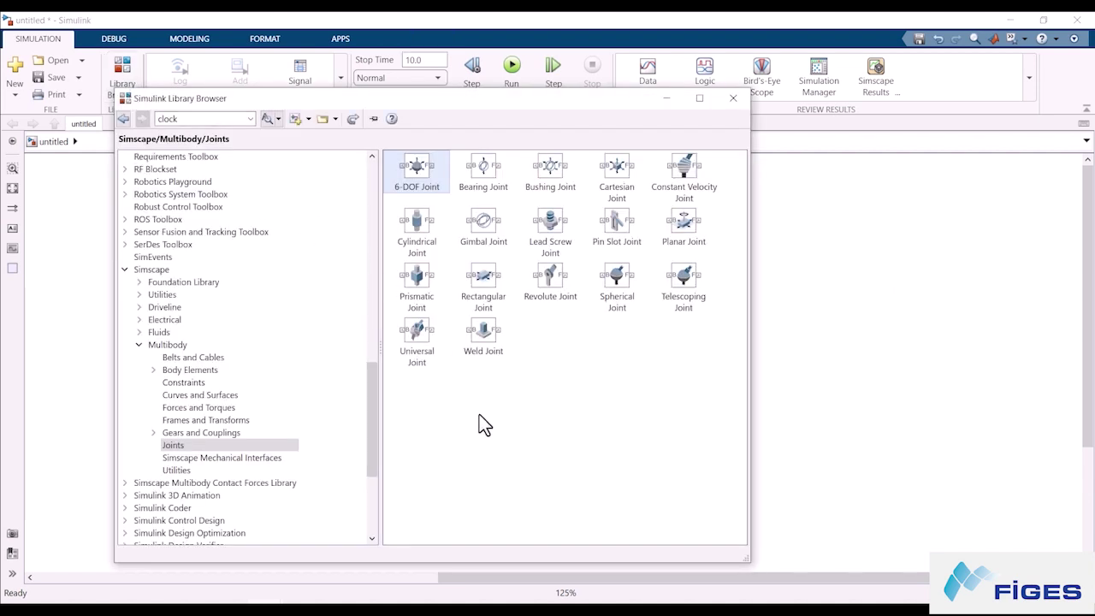
drag(557, 282, 799, 359)
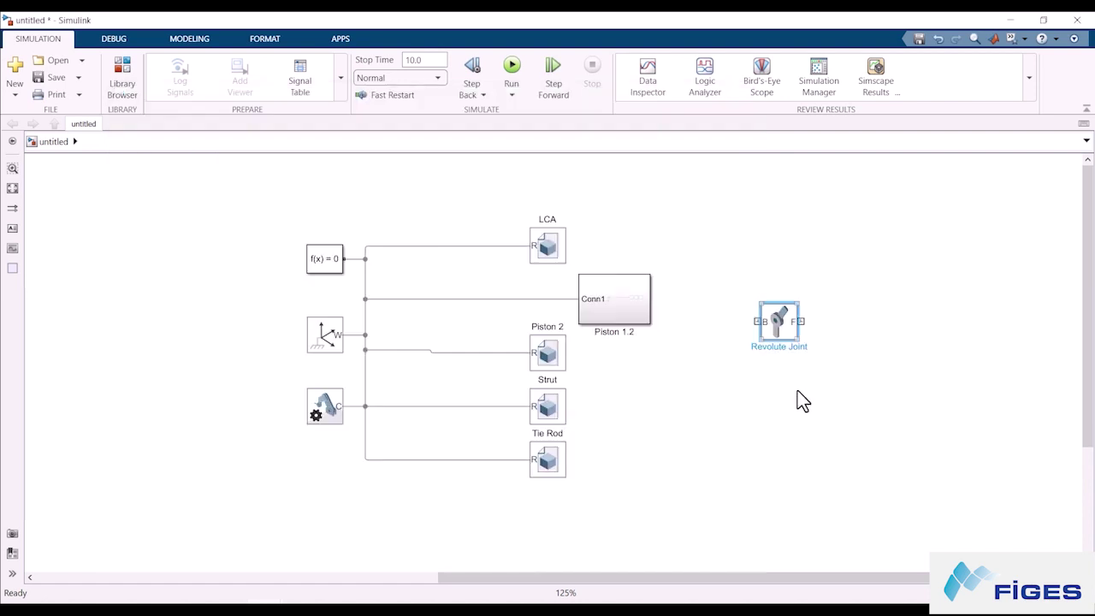
drag(779, 322, 490, 250)
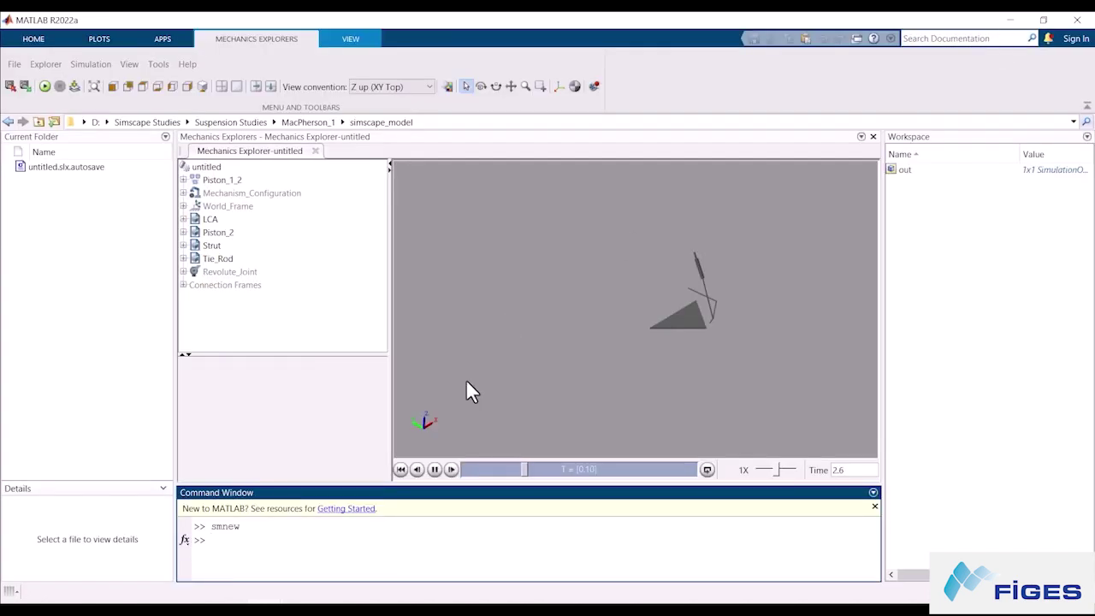
Step: Compare the location of the revolute joint's frame with the world frame and LCA in the 3D view
scroll(716, 274, up, 5)
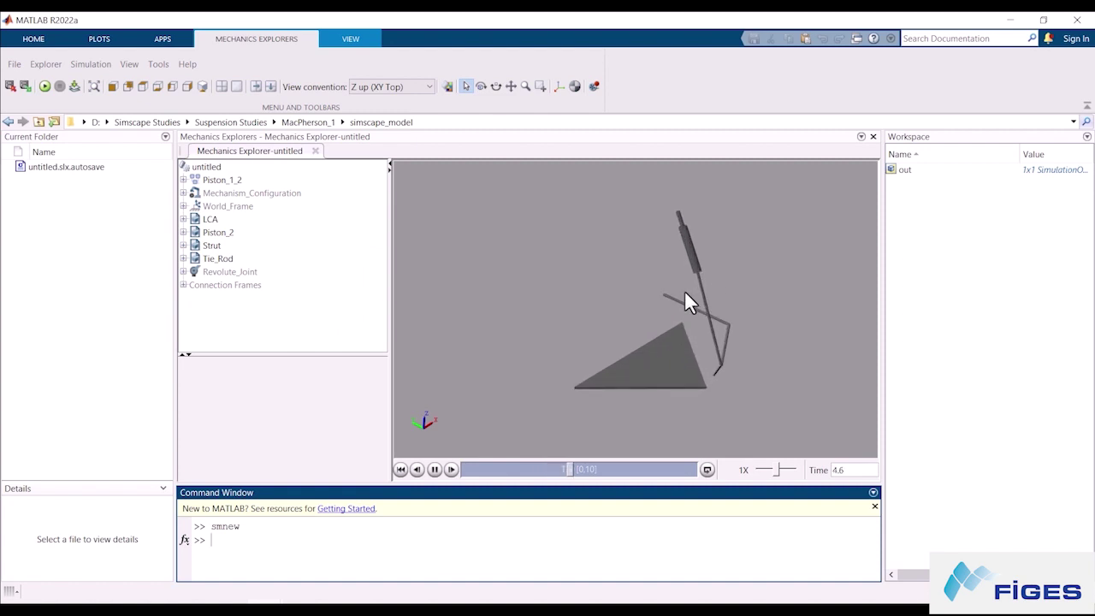
click(218, 206)
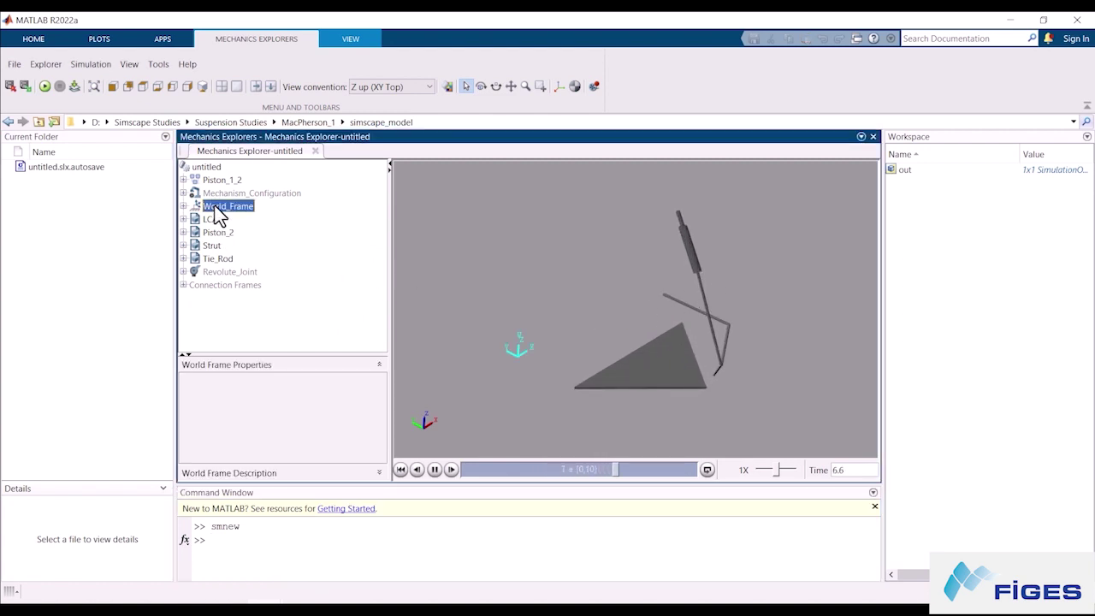
click(220, 272)
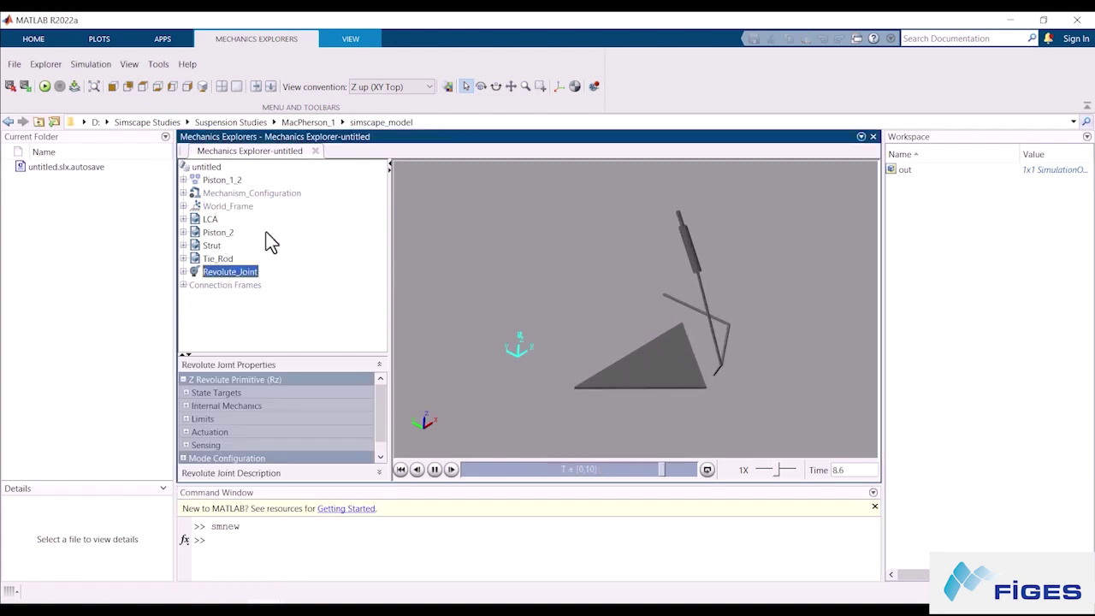
click(244, 271)
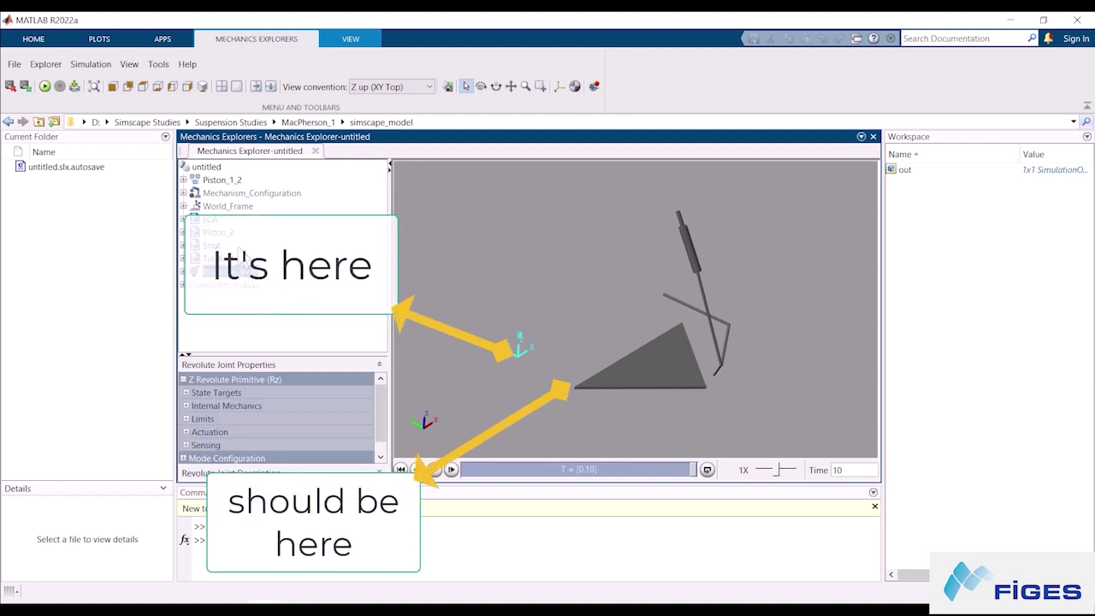
click(238, 206)
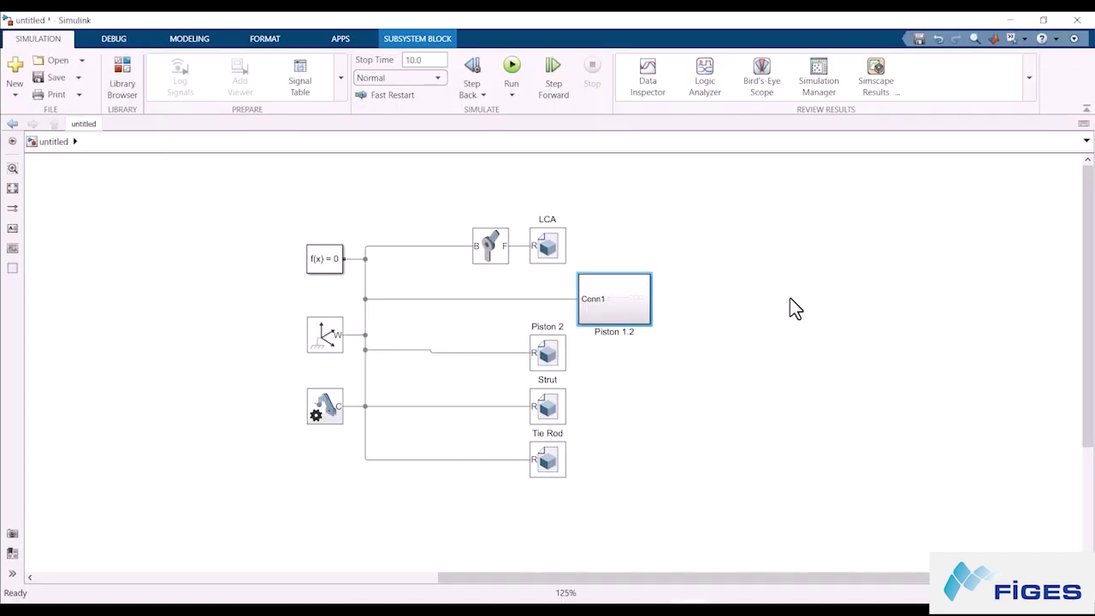
Step: Insert a Rigid Transform between the Revolute Joint and LCA
drag(548, 245, 800, 248)
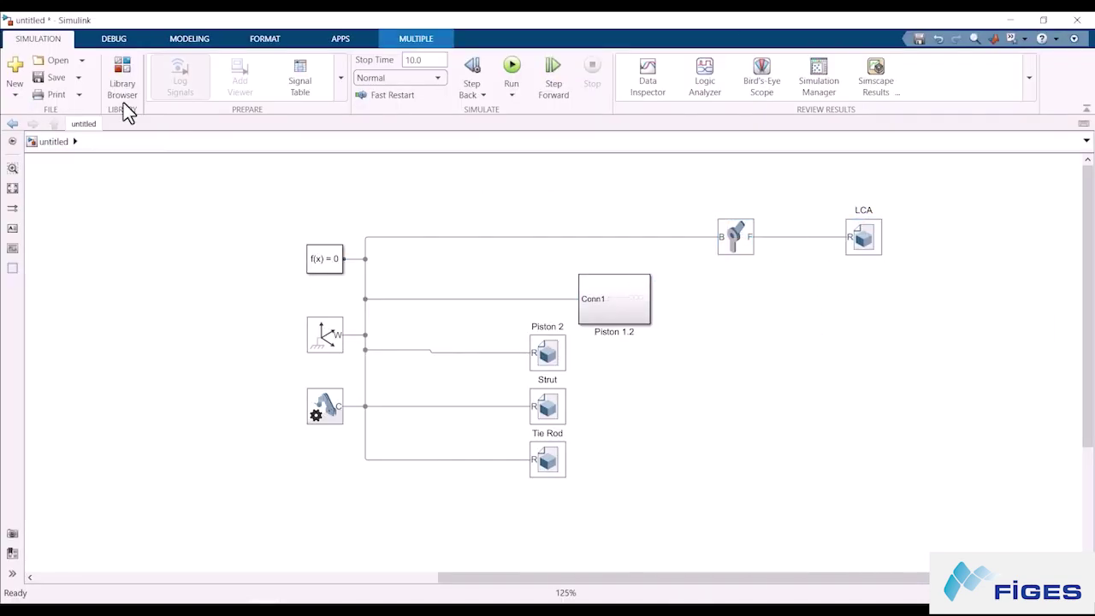
click(122, 86)
click(196, 418)
drag(460, 171, 814, 243)
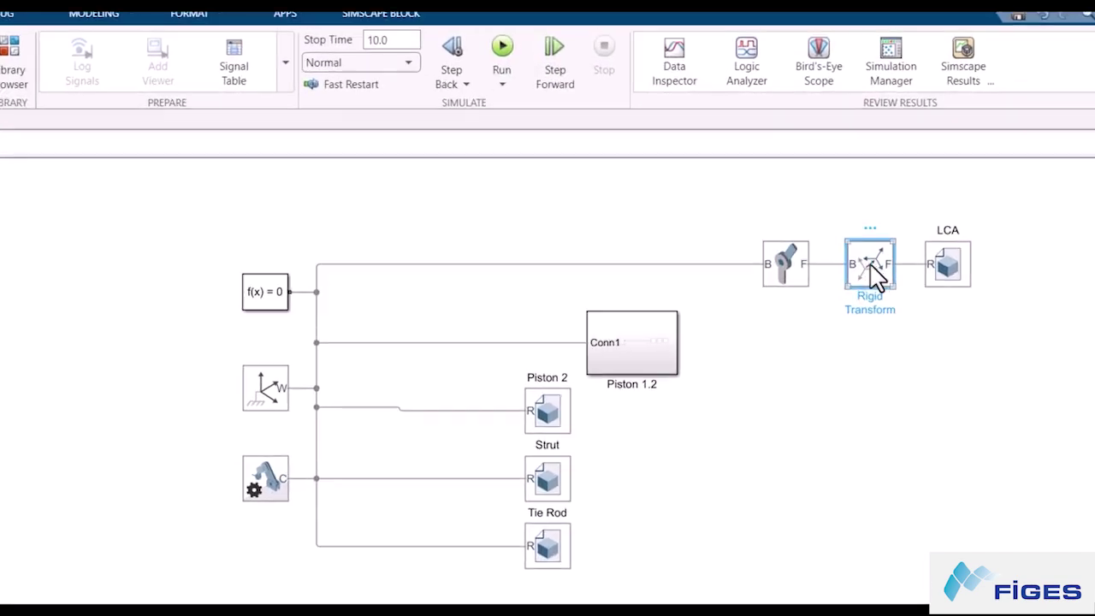
Step: Give the rigid transform next to LCA a Cartesian translation with an offset of [200 400 -170] mm
double_click(814, 243)
click(528, 216)
click(524, 239)
drag(631, 235, 595, 235)
text(mm)
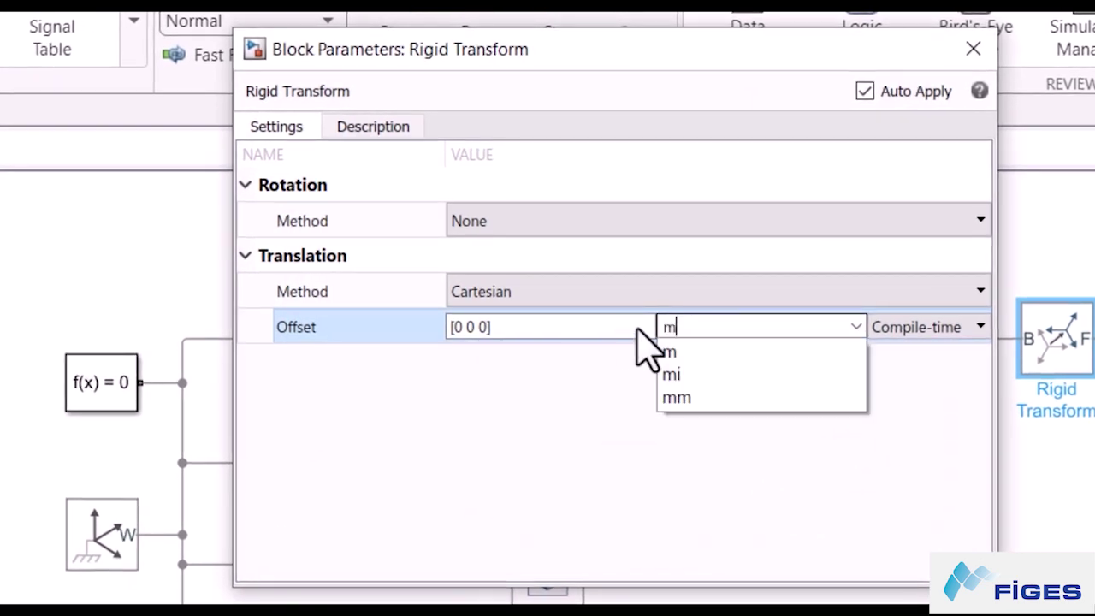
click(520, 327)
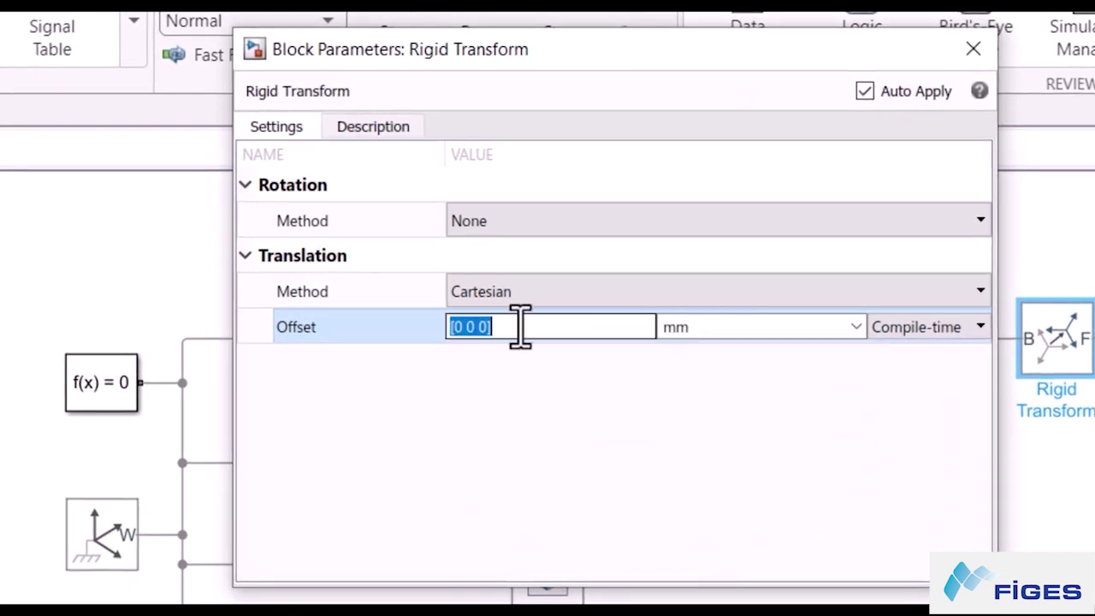
text([]200 400)
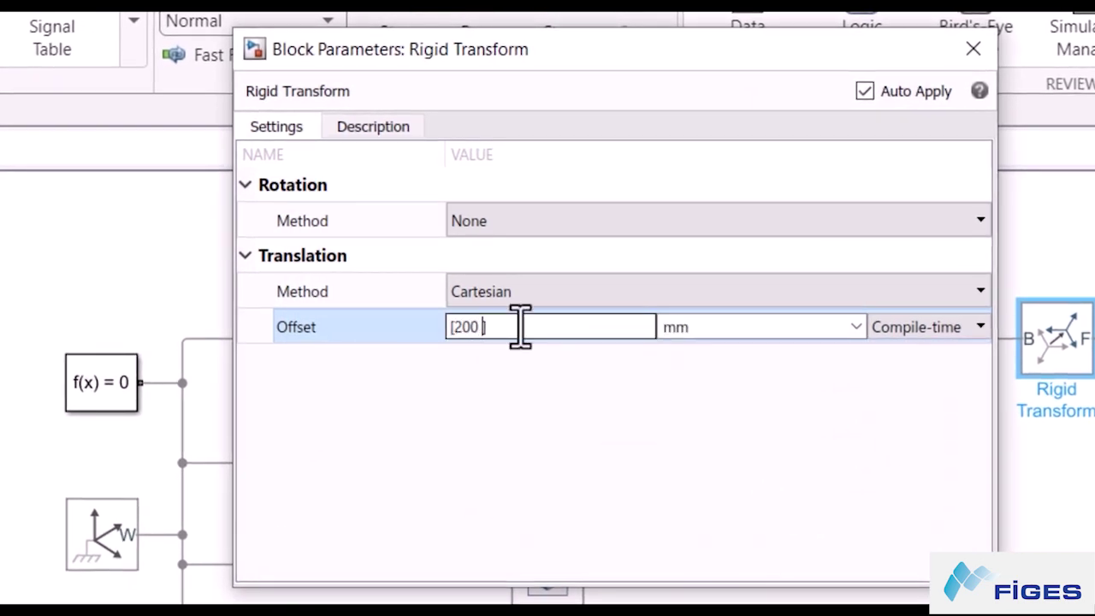
text( -100)
key(BackSpace)
key(BackSpace)
key(BackSpace)
text(170)
click(972, 49)
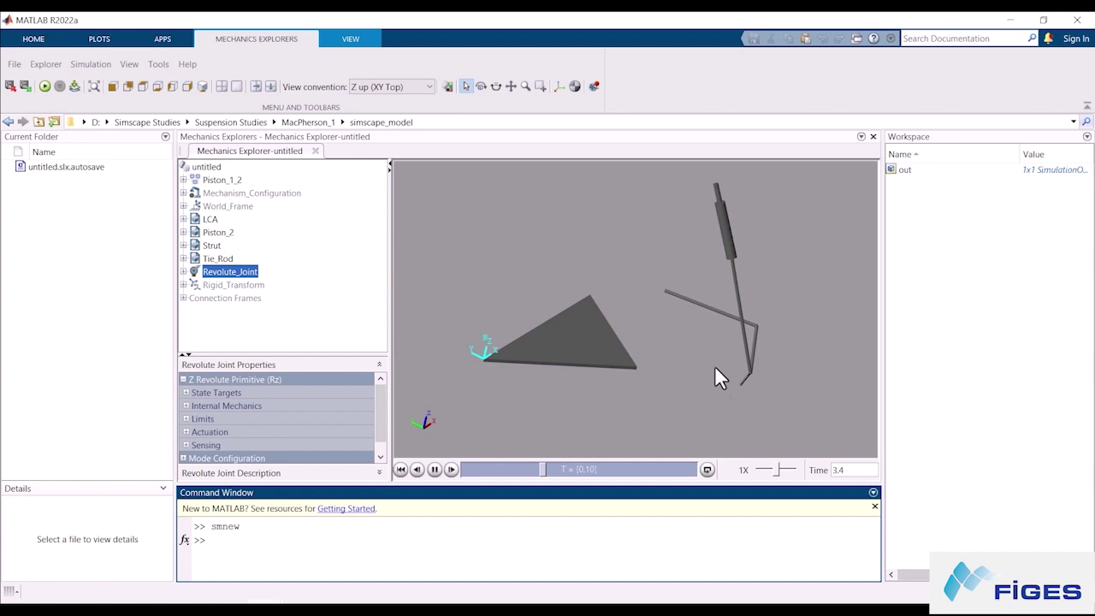
Step: Examine where the revolute joint's frame lies relative to LCA in the 3D view
drag(715, 366, 717, 332)
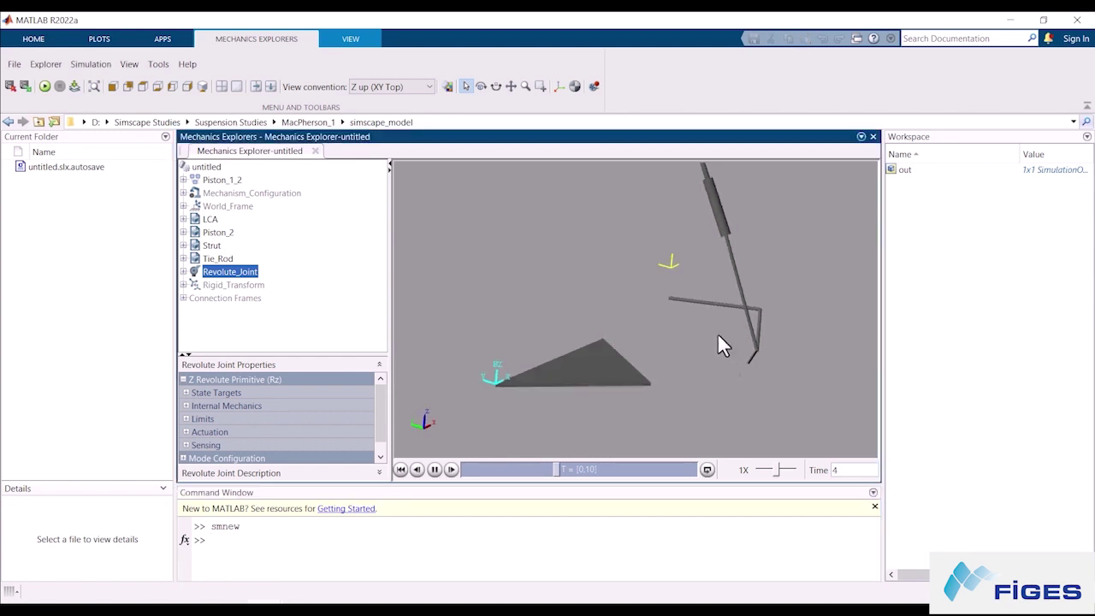
scroll(487, 387, up, 2)
scroll(487, 388, up, 2)
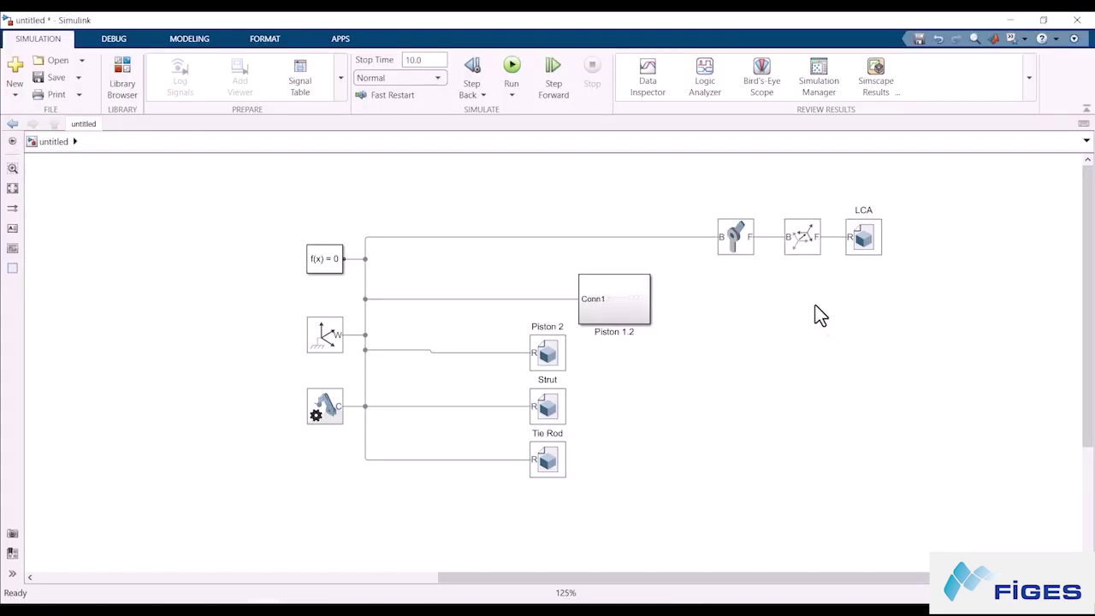
Step: Copy the rigid transform in front of the revolute joint and set the copy's Cartesian offset to [-200 -400 170] mm
drag(802, 247, 686, 242)
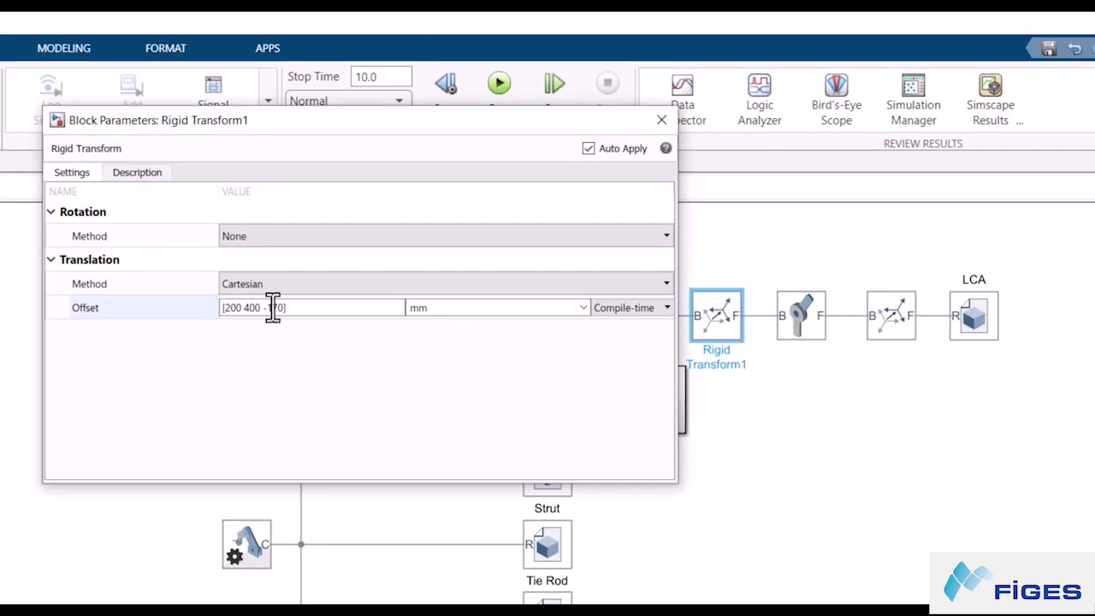
click(275, 311)
click(267, 310)
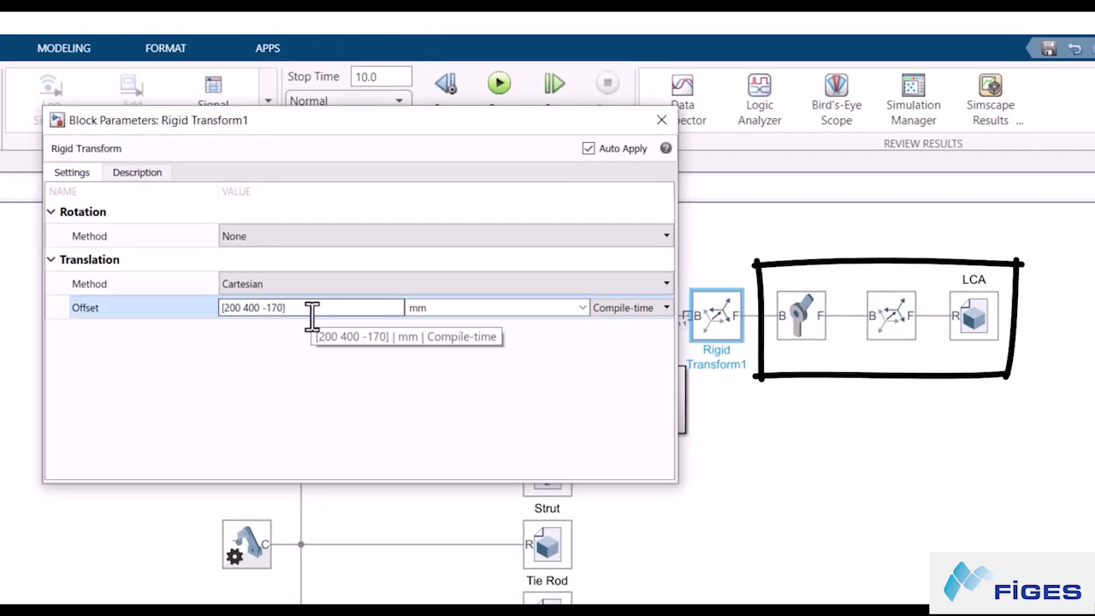
key(Left)
key(Left)
key(Left)
text(-)
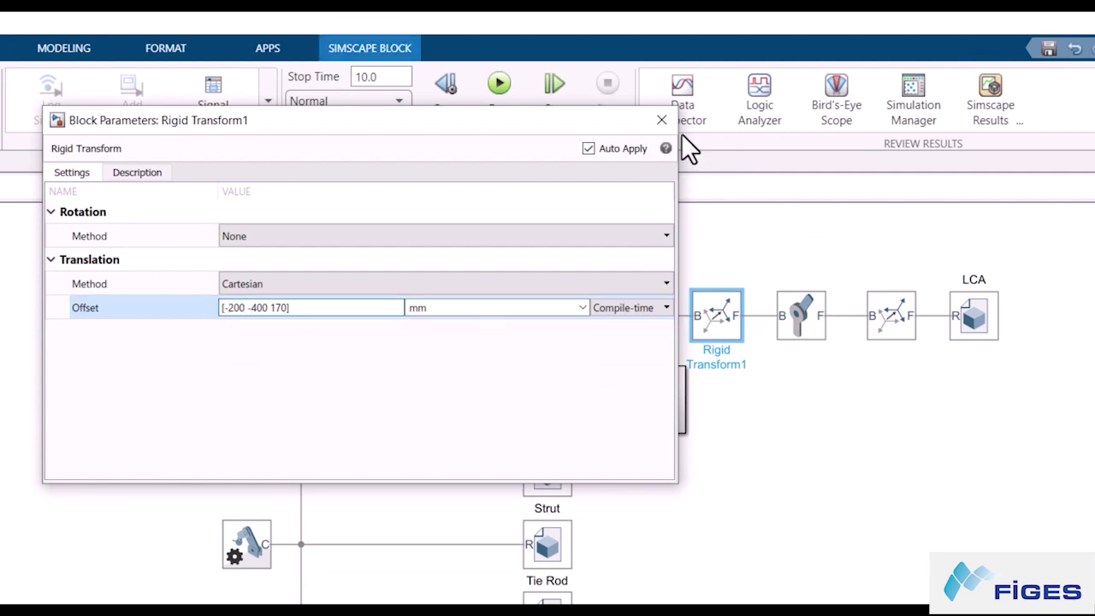
click(662, 120)
Step: Run the model and compare the world frame with the revolute joint's frame at LCA's corner
click(499, 83)
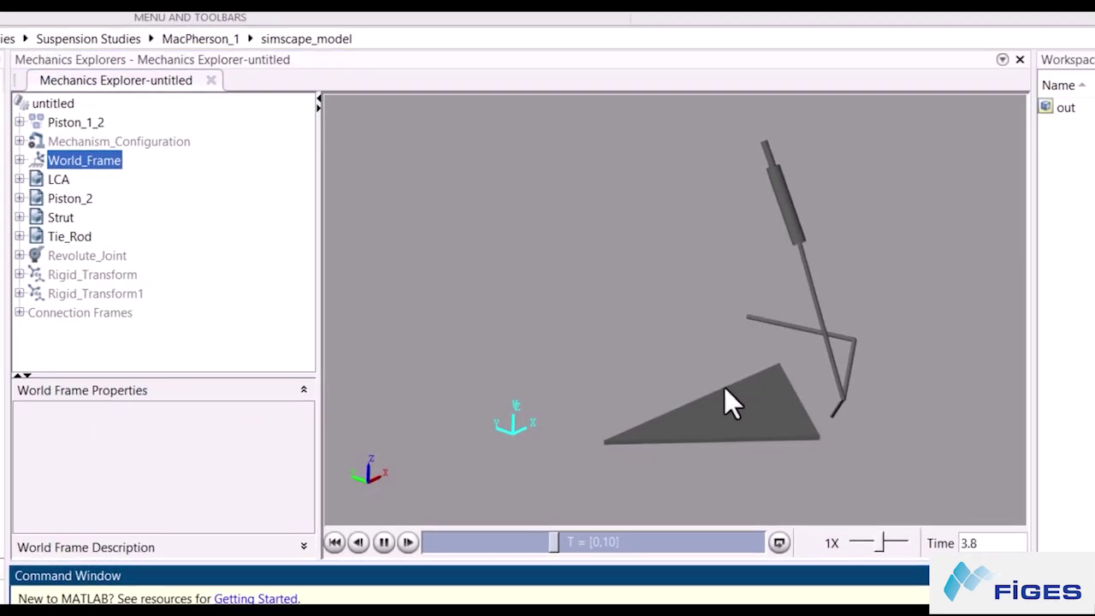
click(117, 186)
click(75, 160)
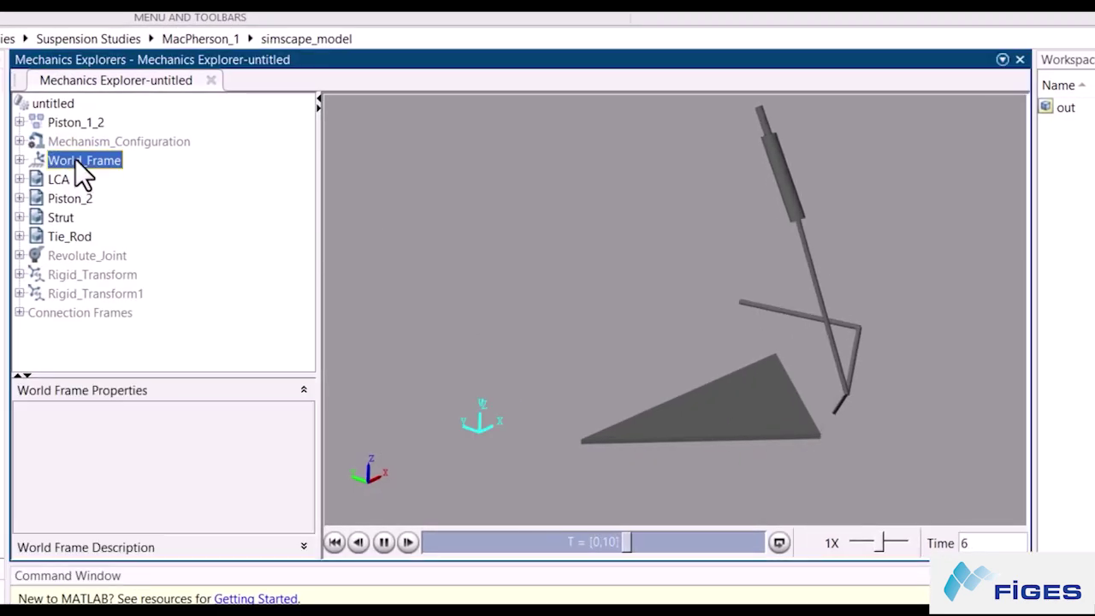
click(101, 256)
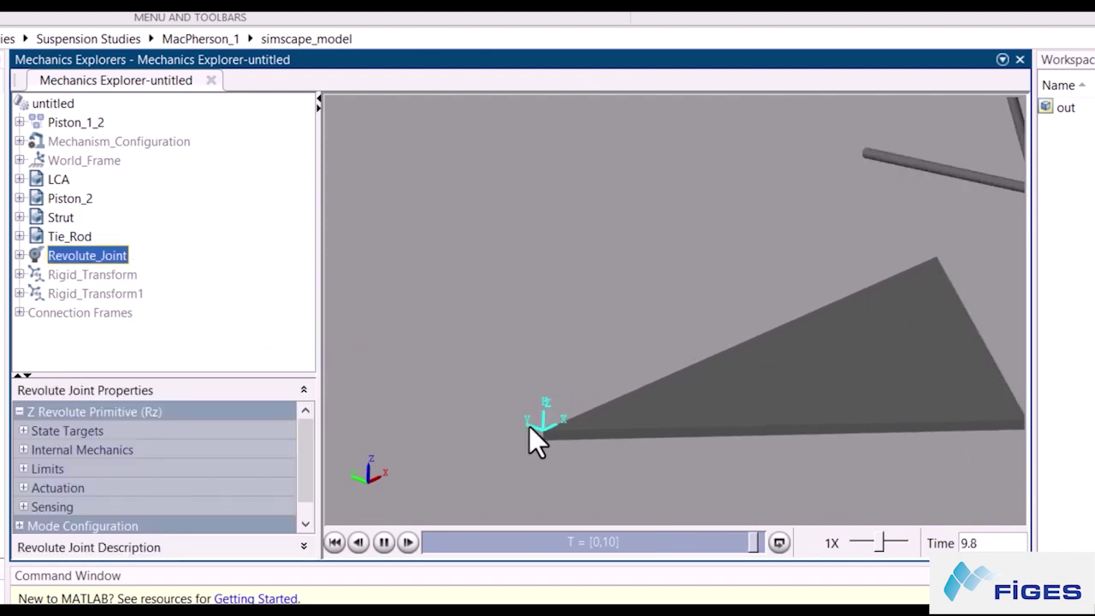
scroll(830, 447, down, 1)
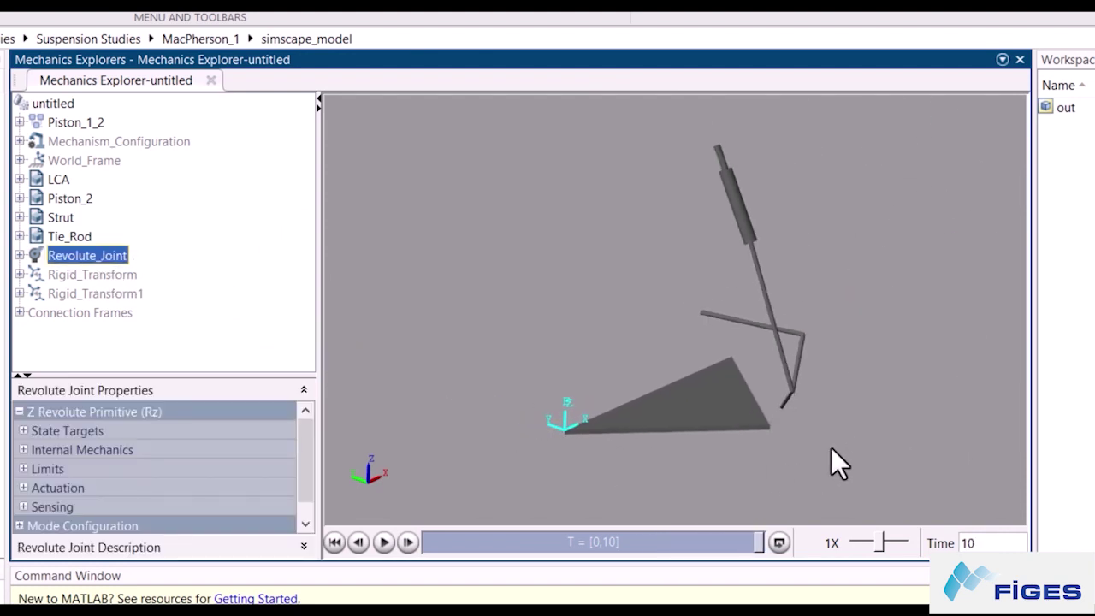
click(109, 161)
click(107, 256)
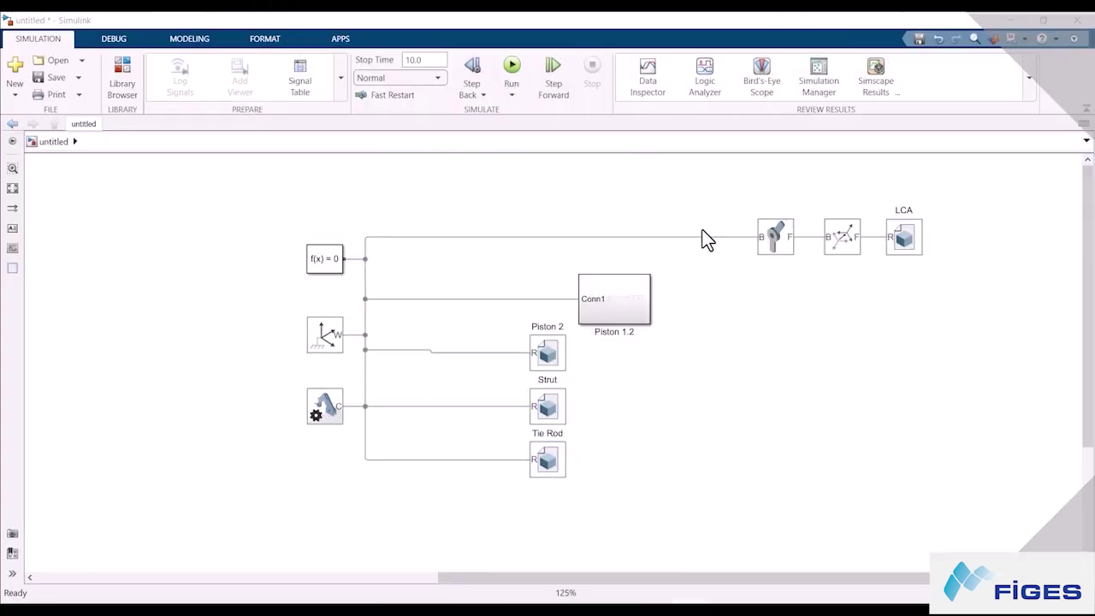
Step: Insert another Rigid Transform between the revolute joint and the existing transform of LCA
drag(770, 240, 725, 240)
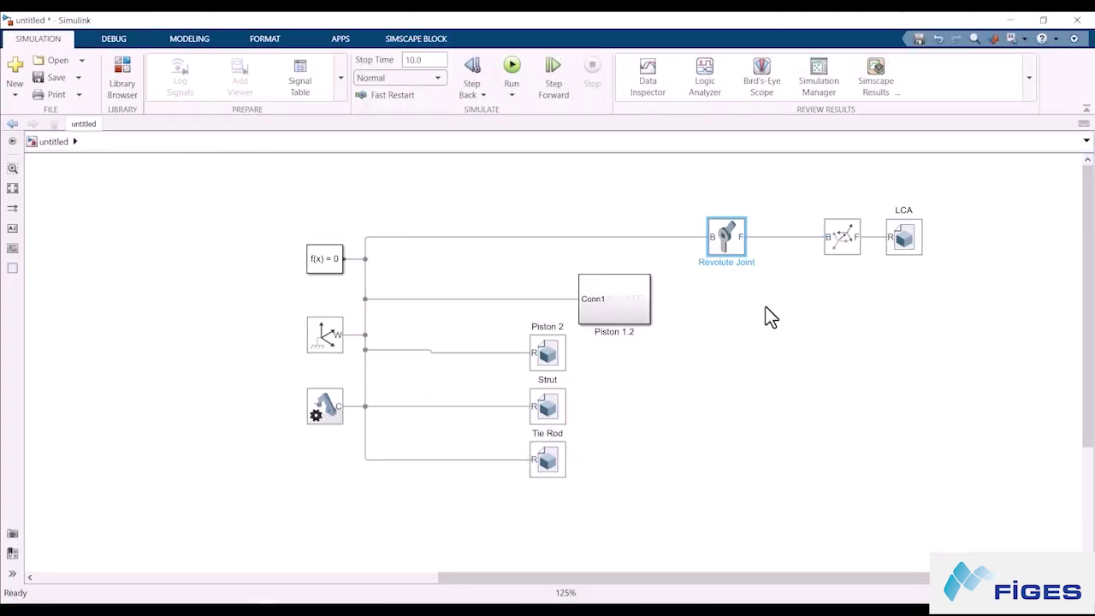
double_click(765, 313)
text(rigi)
key(Return)
drag(765, 307, 793, 237)
double_click(793, 245)
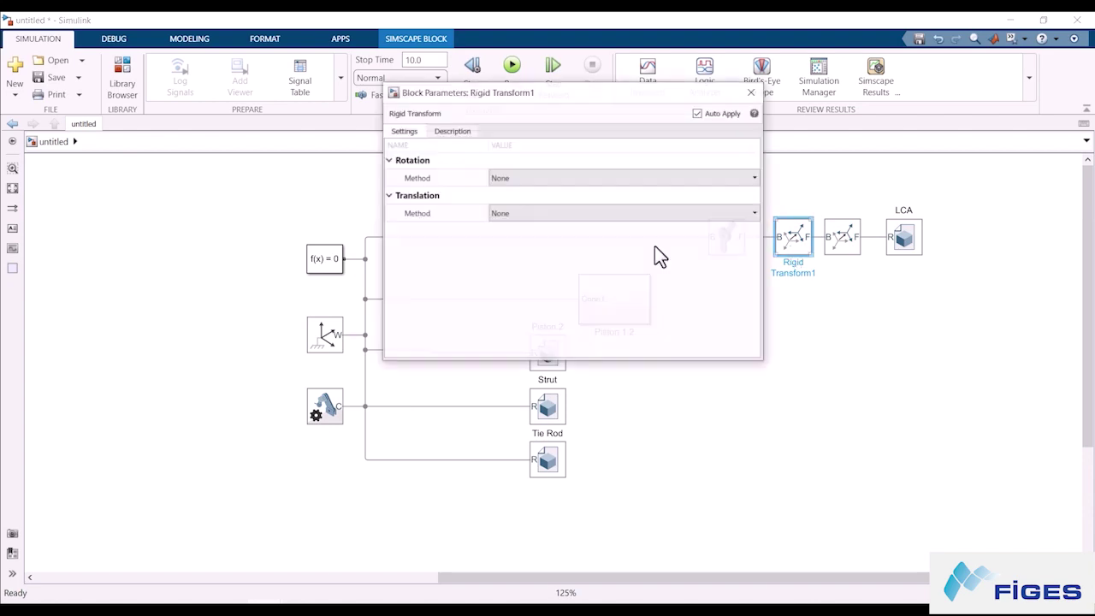
Step: Set the new transform's rotation to an X-Y-Z Rotation Sequence about the follower axes with a 90 deg angle
click(554, 177)
click(518, 246)
click(500, 246)
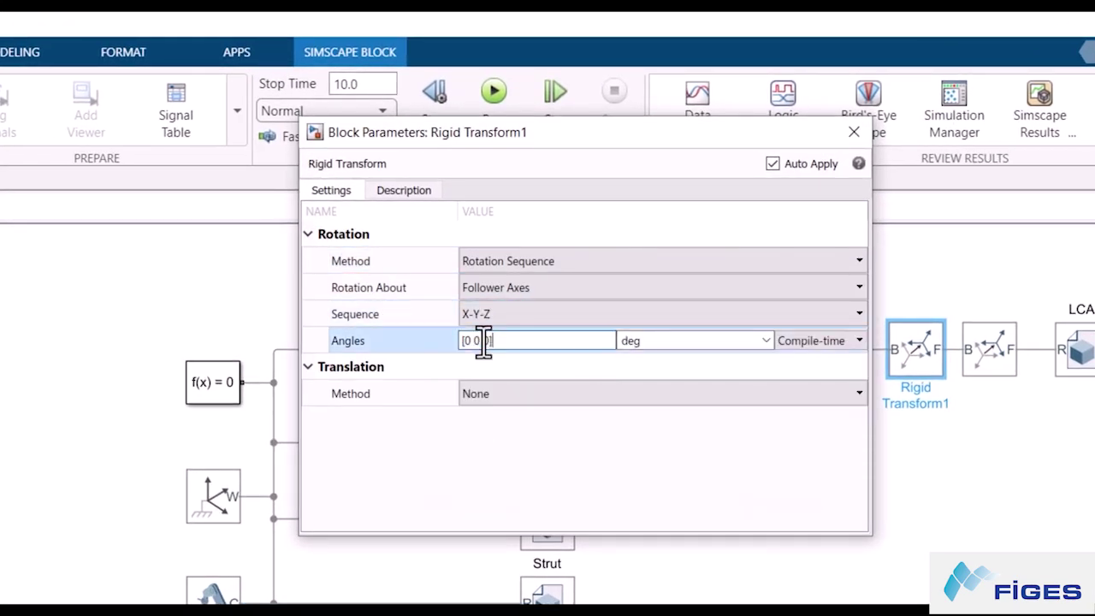
double_click(497, 247)
text(90)
click(854, 132)
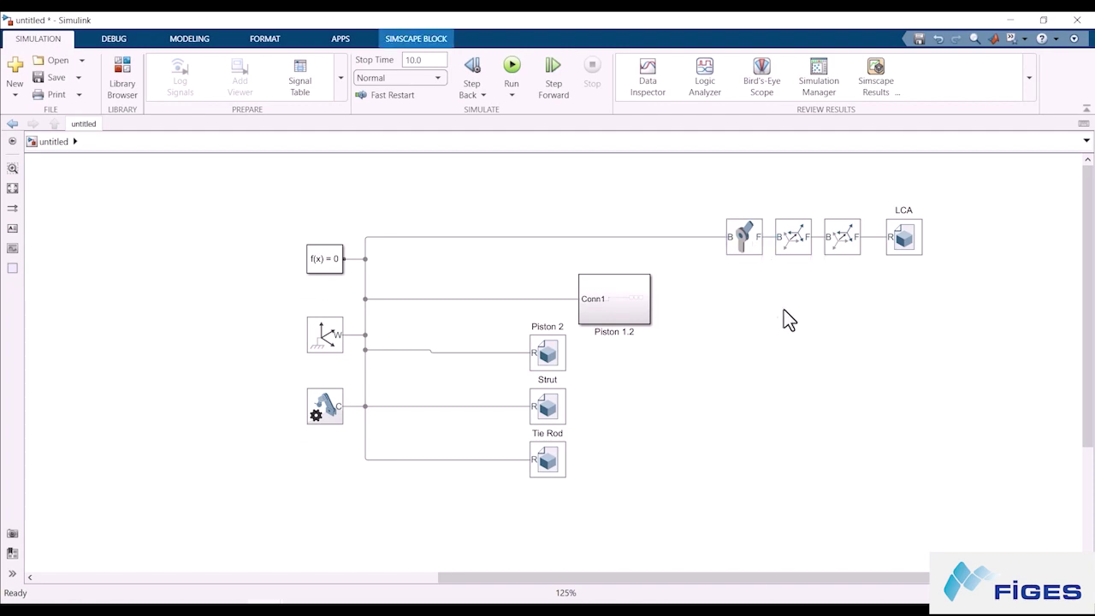
Step: Insert a Rigid Transform on the line in front of the revolute joint
double_click(784, 310)
text(ri)
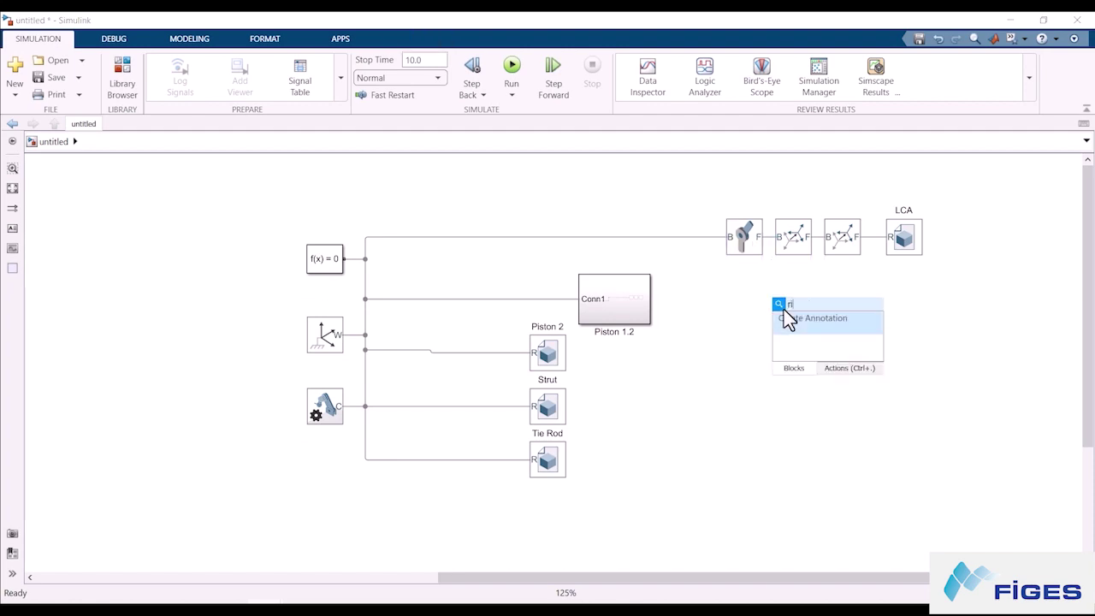
key(Return)
drag(784, 309, 684, 236)
Step: Set the rotation of the transform before the revolute joint to a Rotation Sequence with a -90 deg angle
double_click(700, 243)
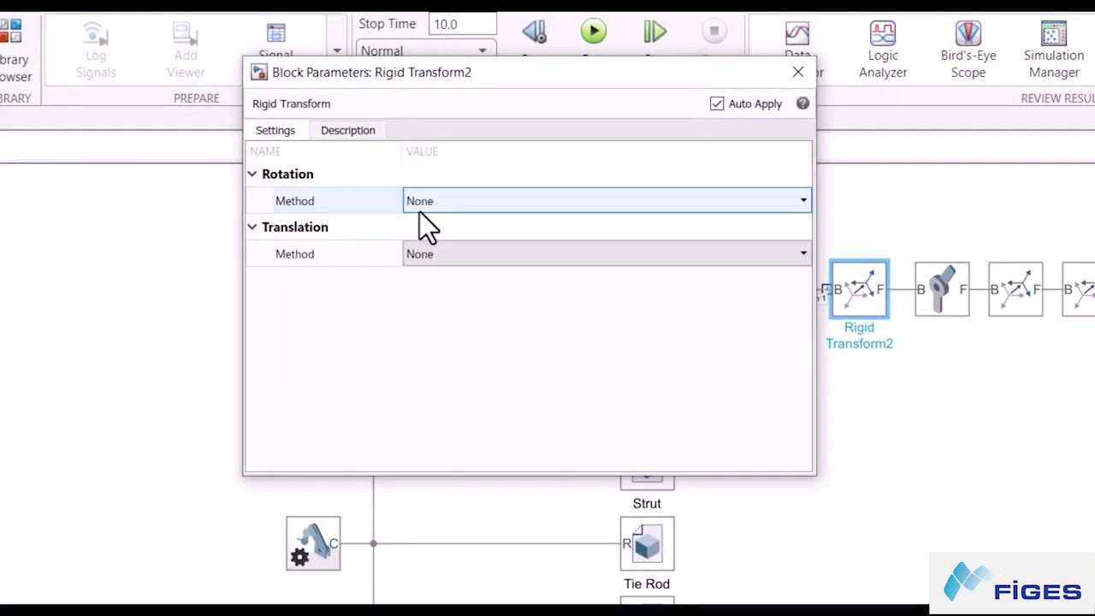
click(419, 207)
click(437, 273)
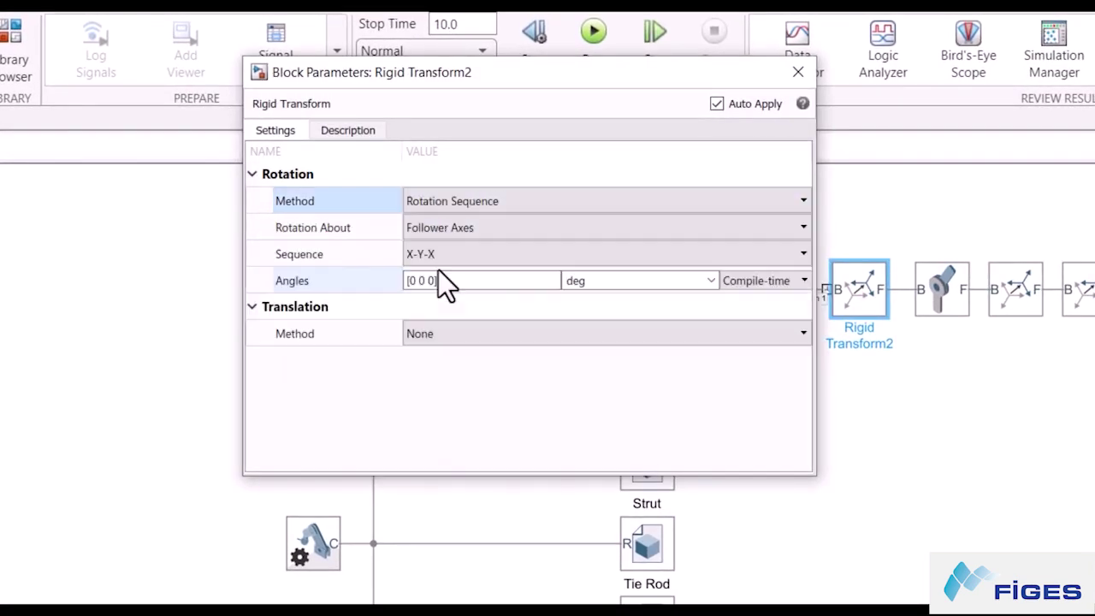
click(436, 257)
click(436, 257)
click(437, 257)
click(433, 287)
double_click(423, 279)
text(-90)
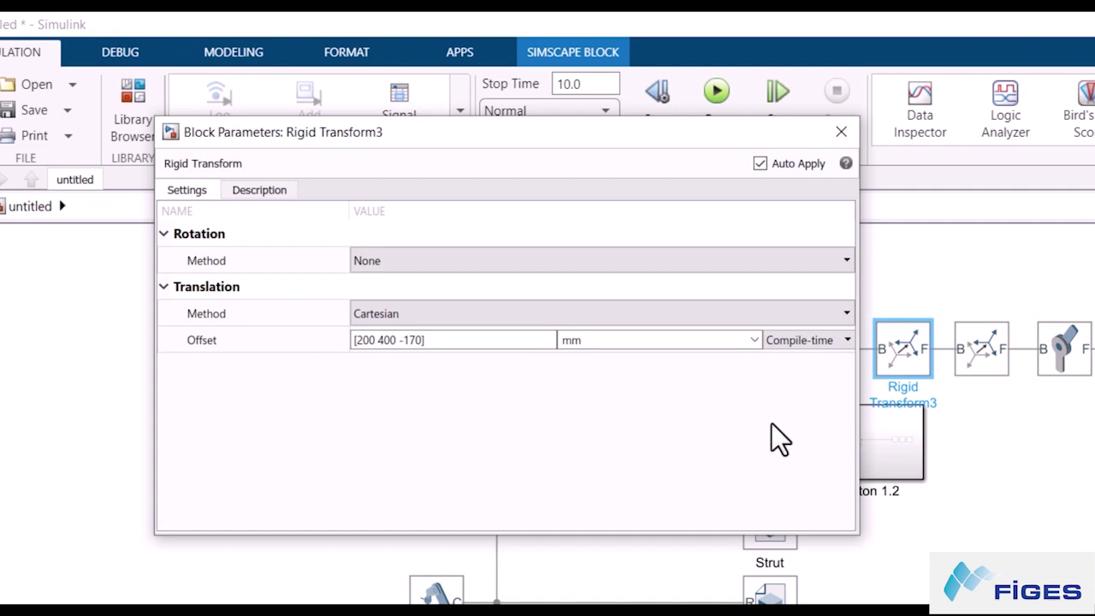
click(411, 340)
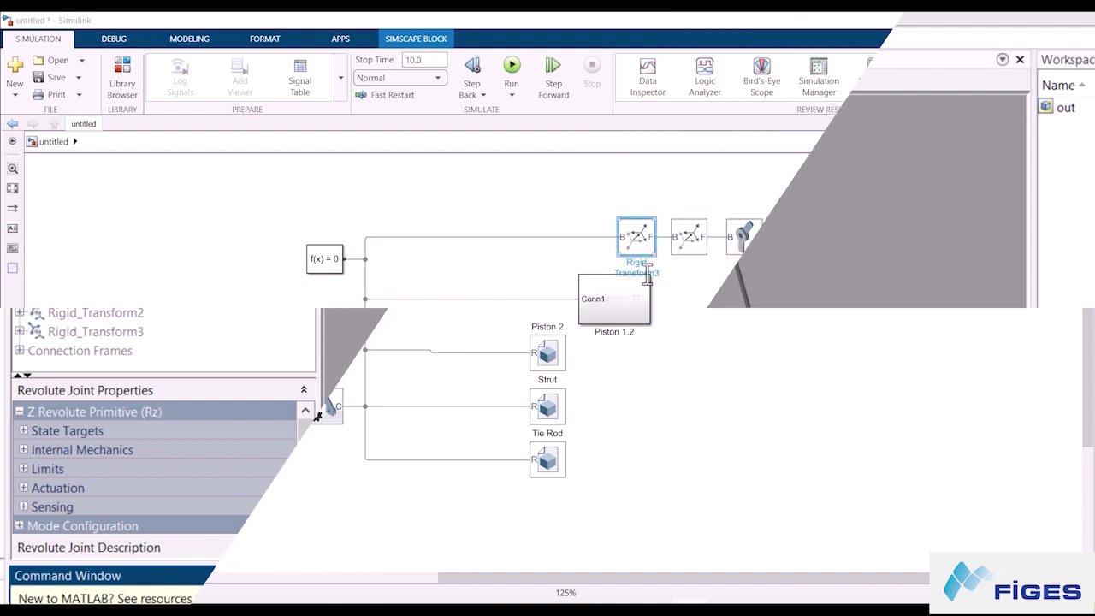
Step: Group the LCA solid, its revolute joint and the four rigid transforms into a subsystem named LCA
drag(628, 177, 940, 255)
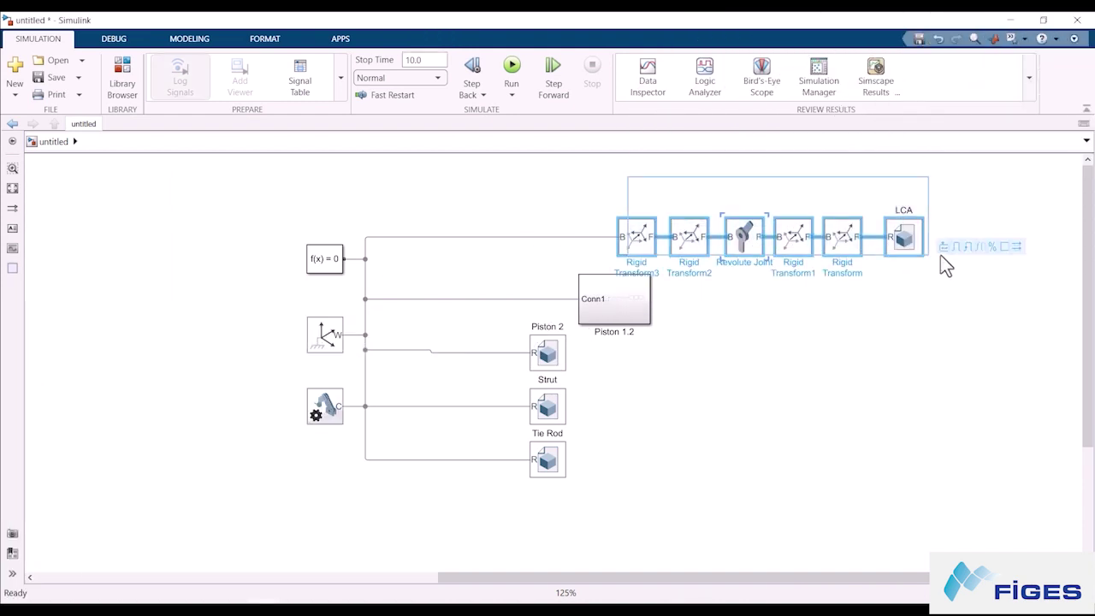
key(ctrl+g)
drag(785, 260, 813, 270)
double_click(792, 265)
text(LCA)
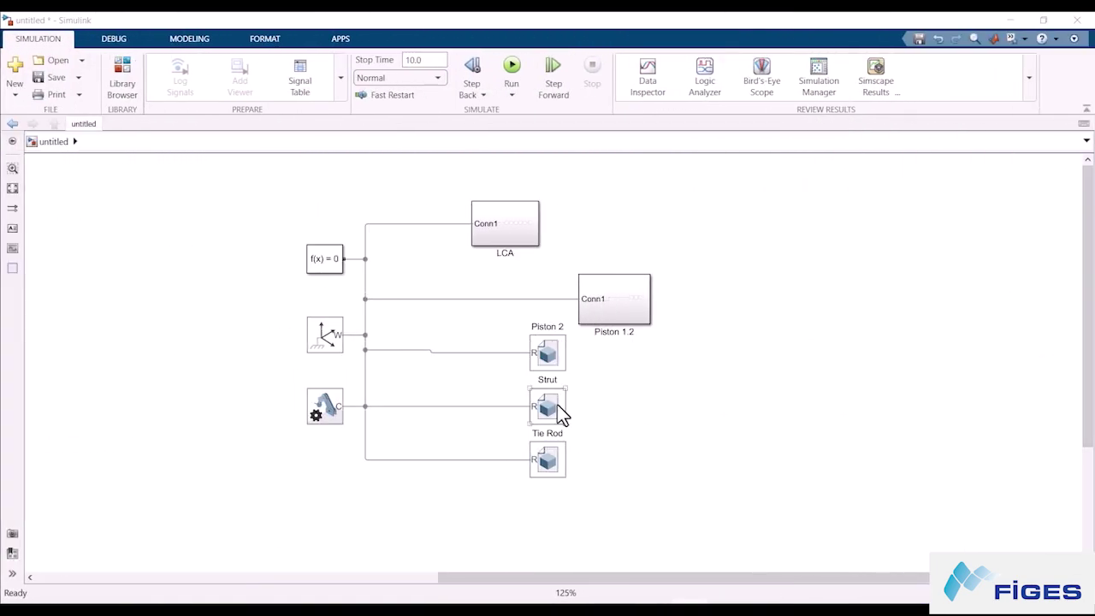
Step: Attach Strut to the second connection of the LCA subsystem and check the subsystem's contents
drag(557, 404, 606, 220)
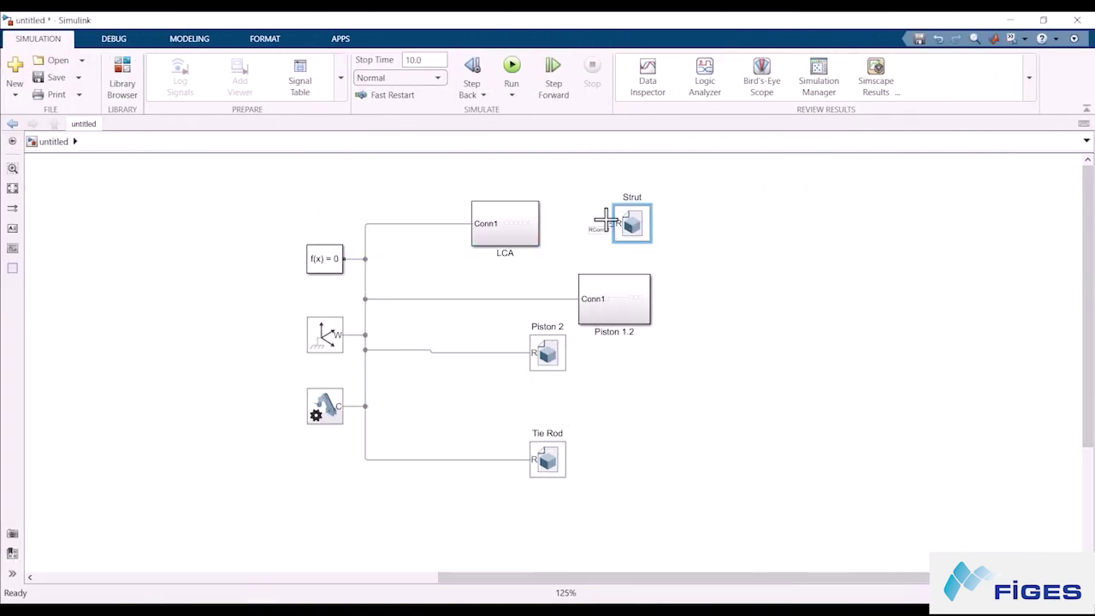
double_click(530, 247)
click(53, 141)
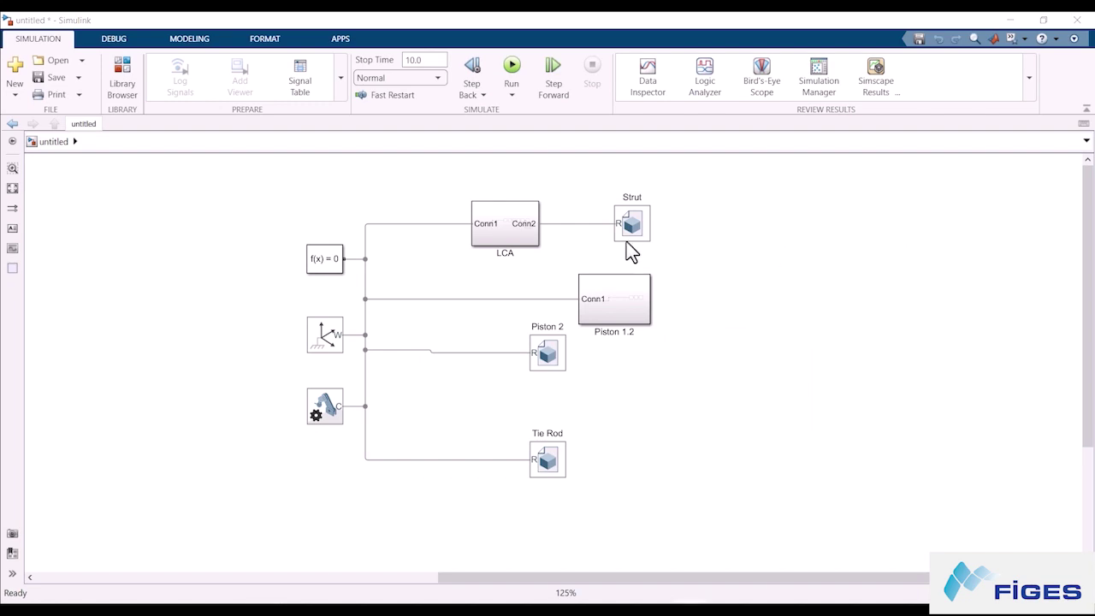
Step: Run the model, return the animation to its start and examine Strut's attachment to LCA in the 3D view
click(512, 71)
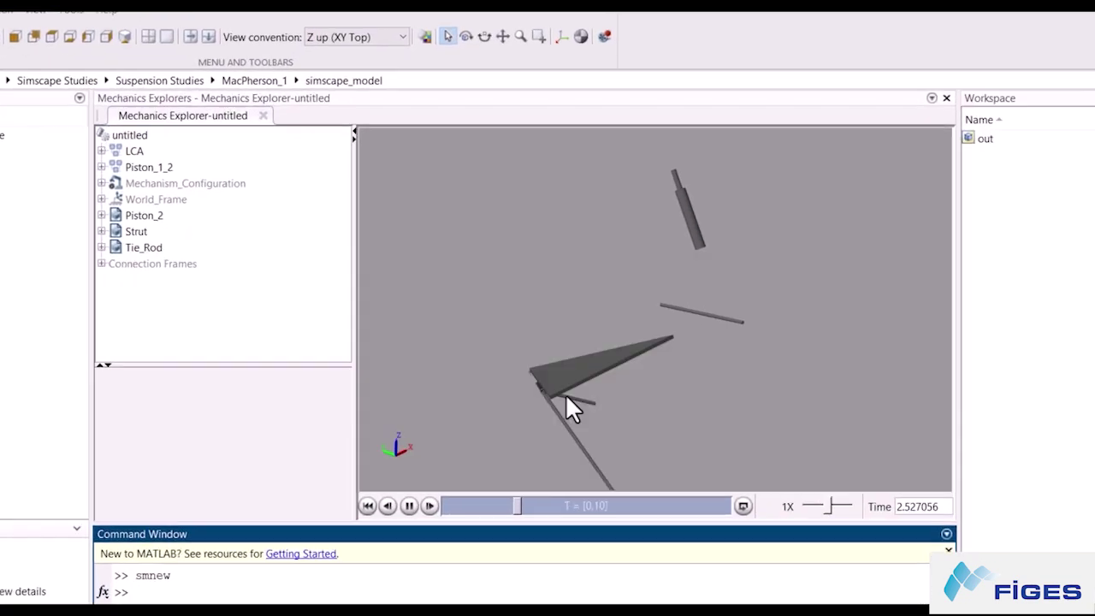
click(340, 536)
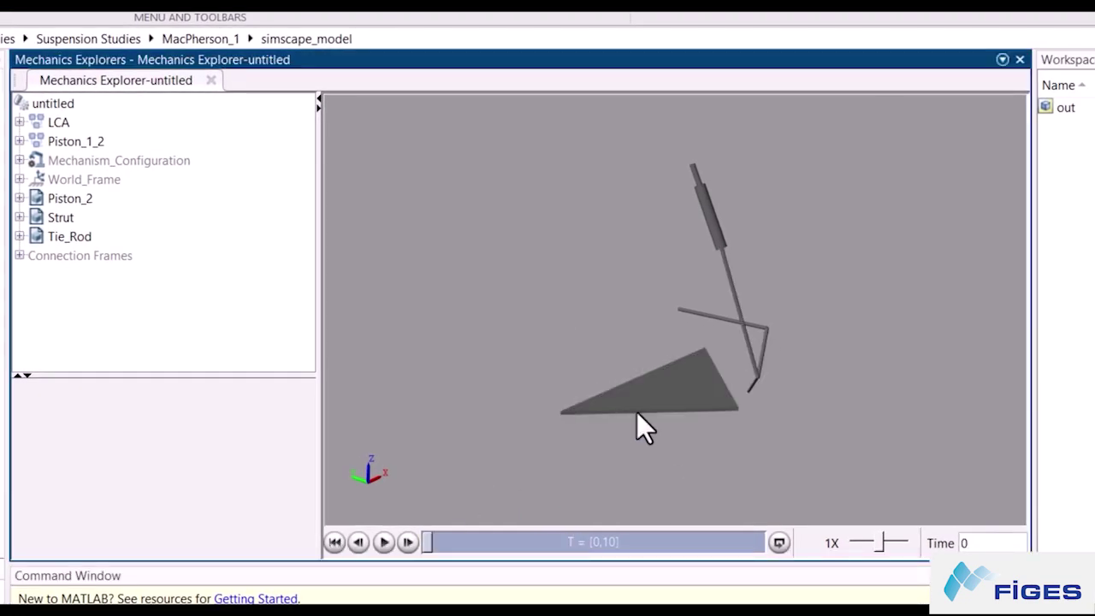
click(698, 399)
click(755, 382)
click(803, 409)
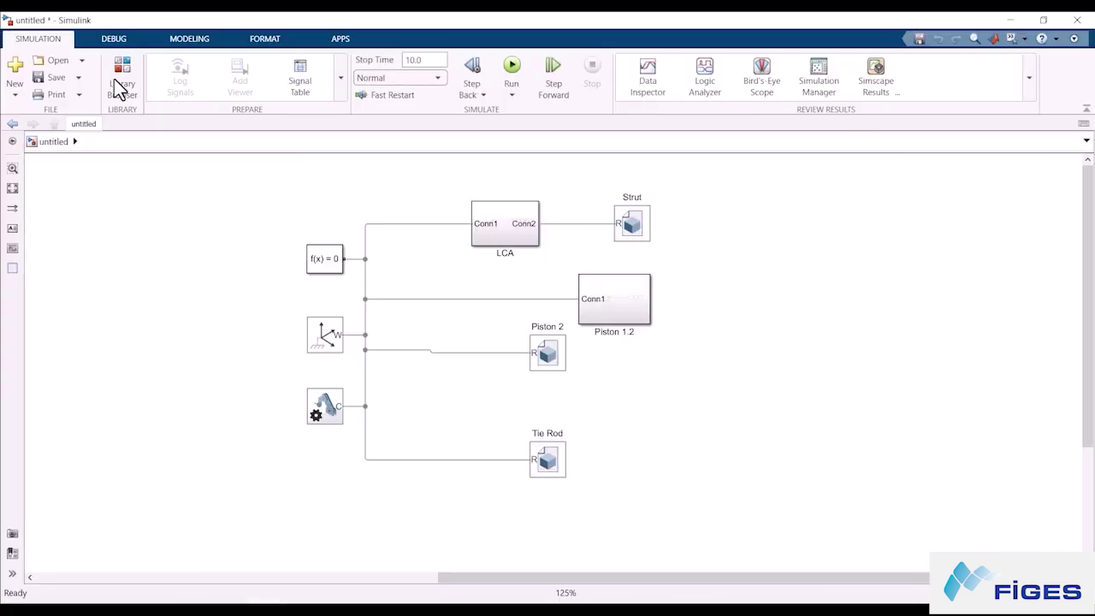
Step: Insert a Spherical Joint between LCA and Strut, then run the model and locate the joint's frame
click(117, 82)
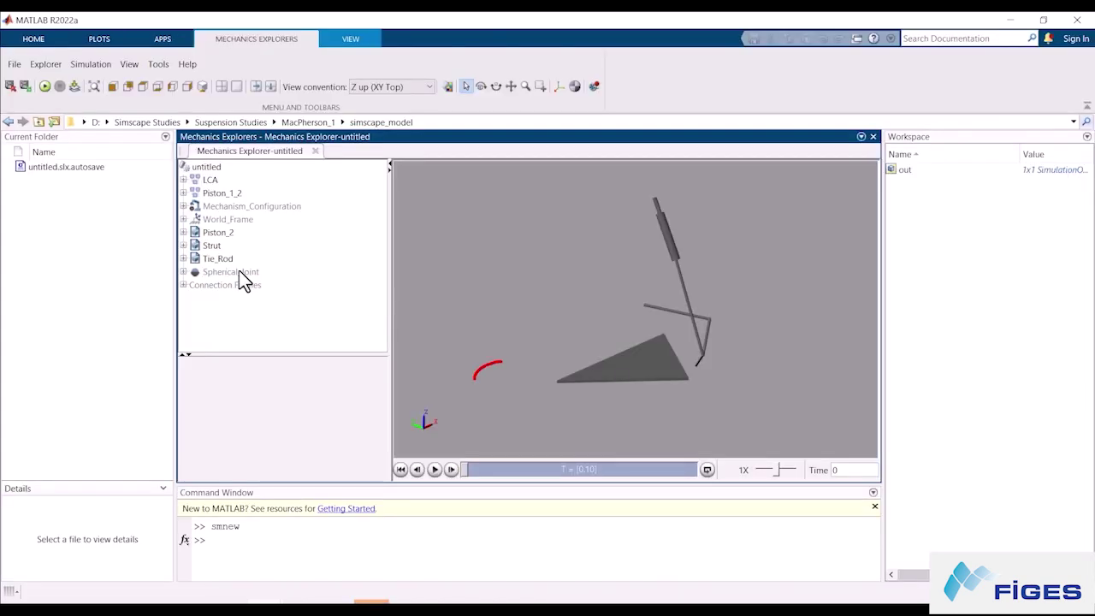
click(230, 272)
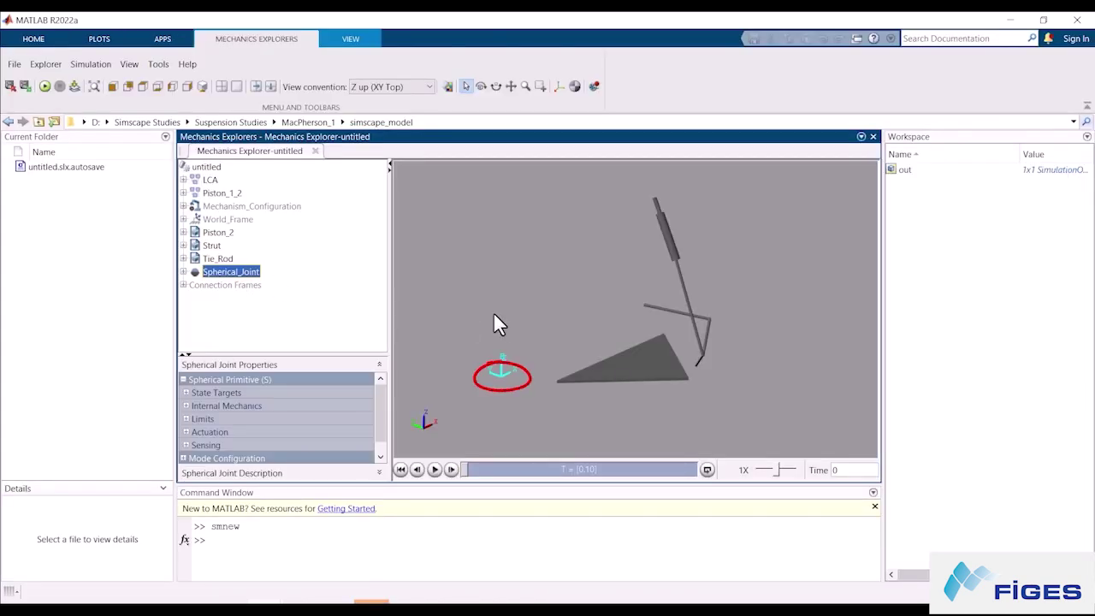
click(435, 469)
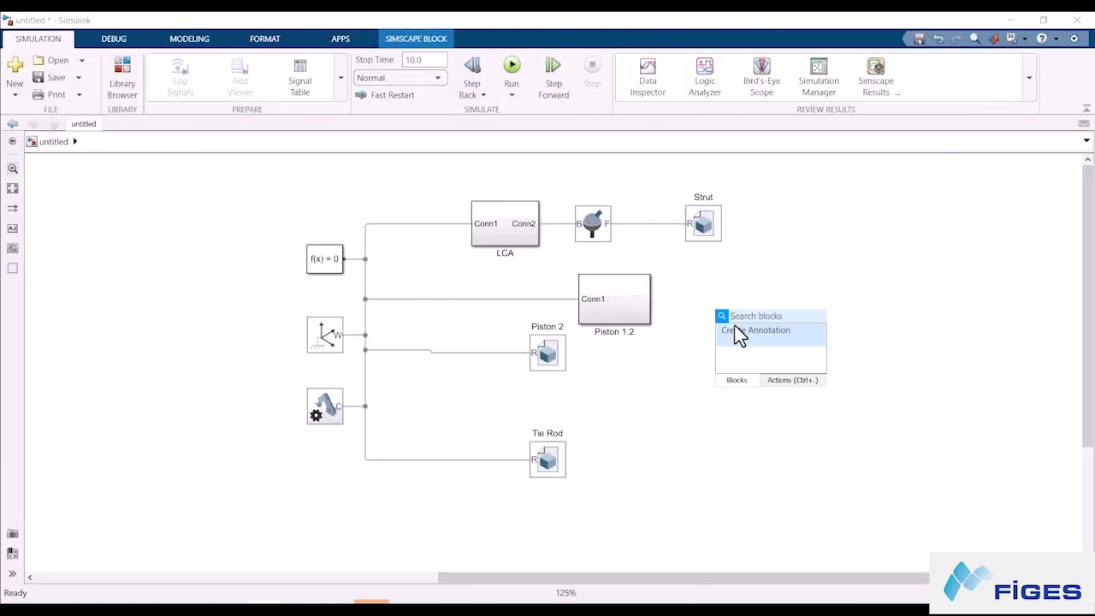
Step: Insert rigid transforms on both sides of the spherical joint between LCA and Strut and replay the animation
text(rigid)
key(Return)
double_click(628, 227)
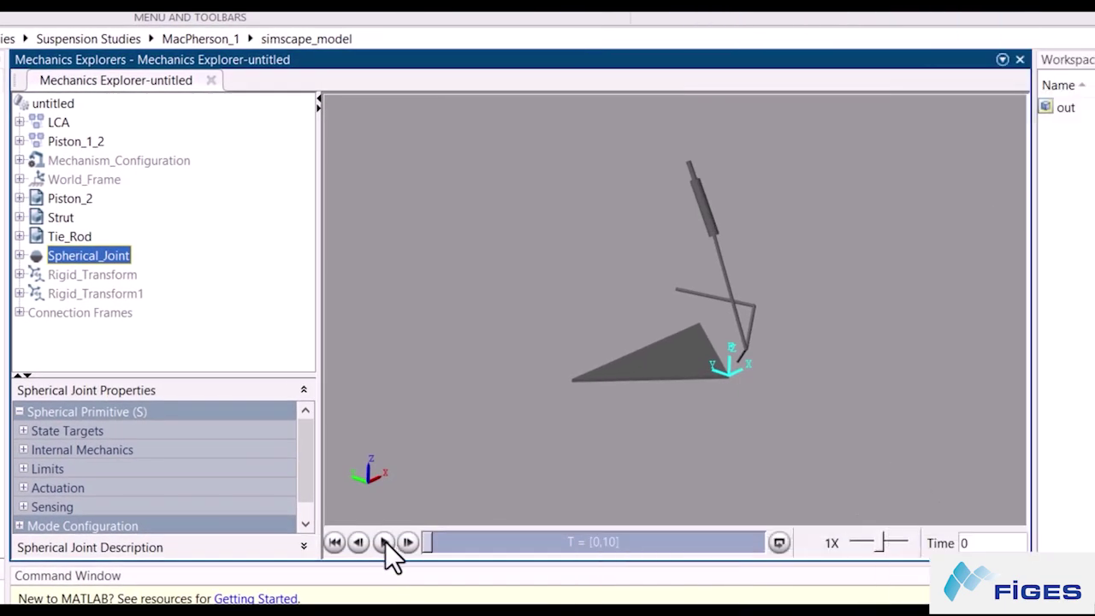
click(385, 541)
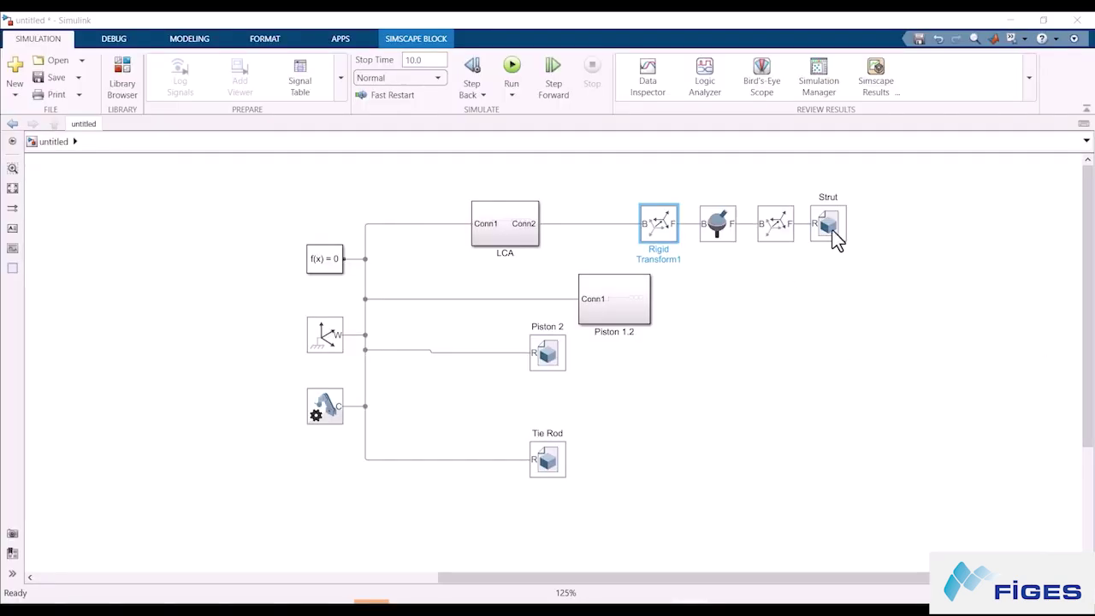
click(834, 240)
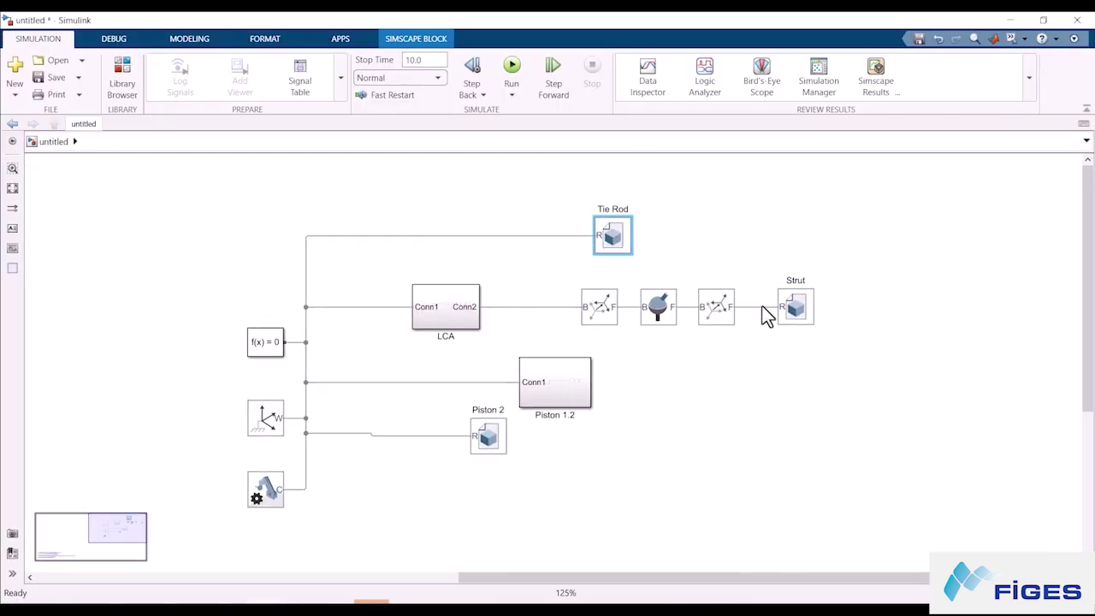
Step: Join Tie Rod to Strut through a spherical joint and set Cartesian offsets in millimetres for its rigid transforms
drag(763, 308, 557, 234)
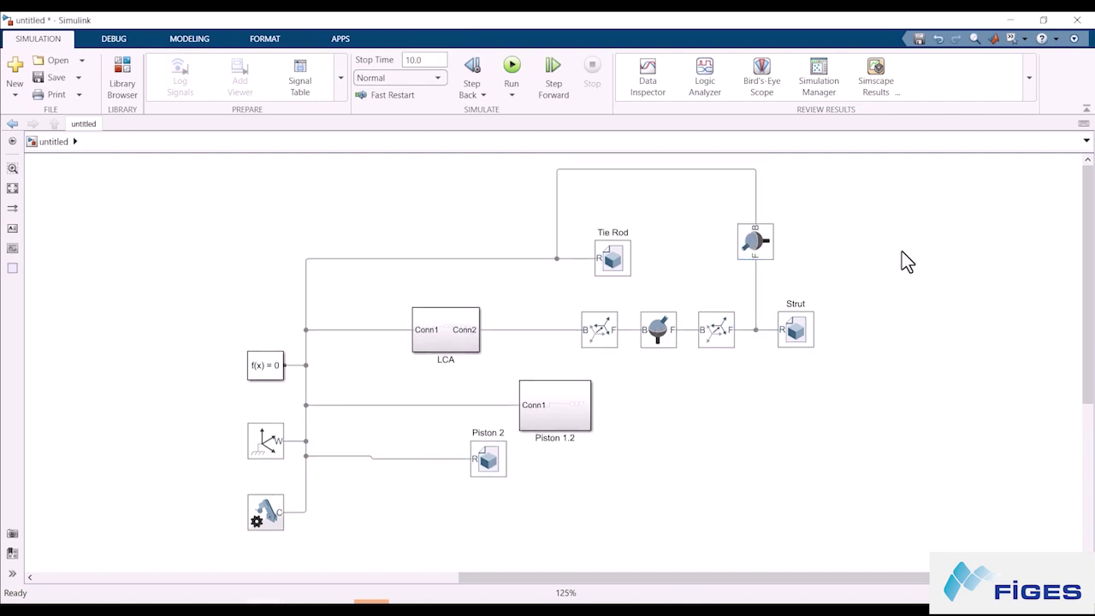
double_click(756, 272)
click(584, 271)
text(mm)
click(476, 327)
text([])
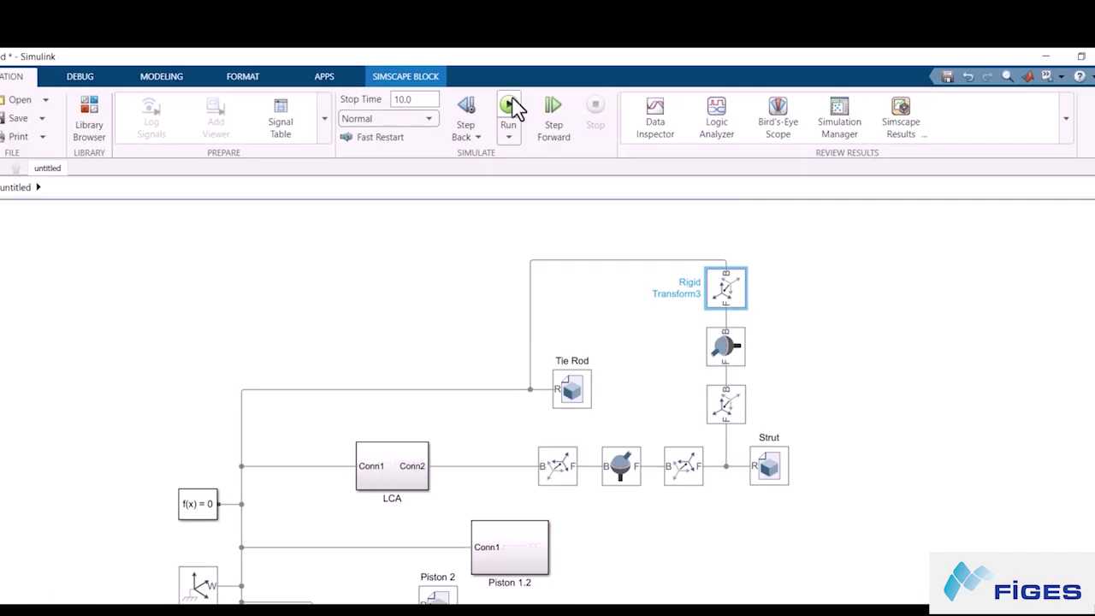
click(729, 355)
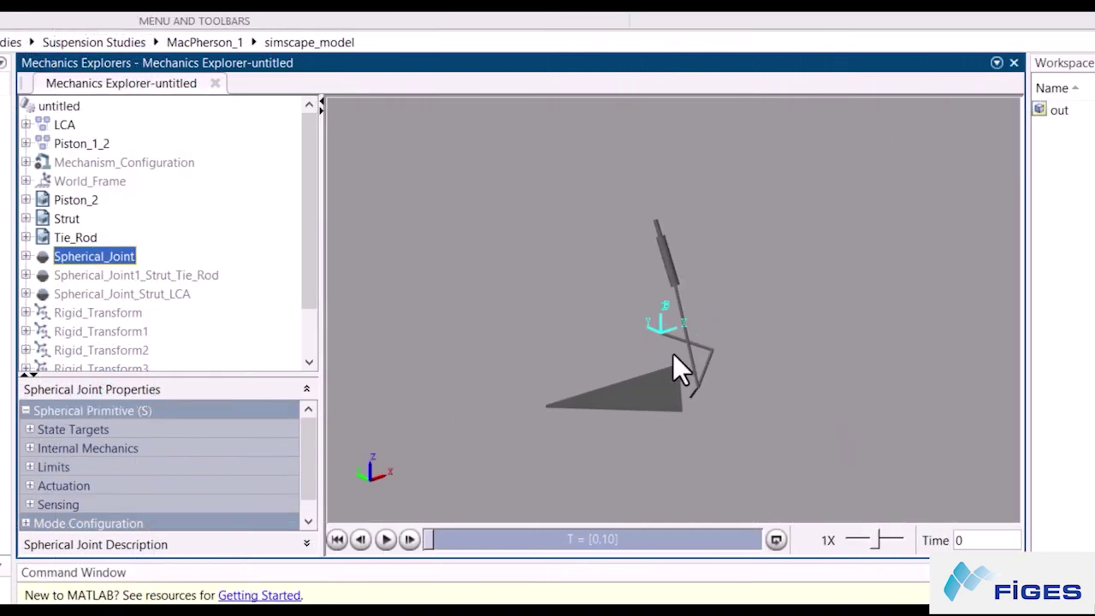
Step: Play the animation to check the Tie Rod's motion and return it to the start
mouse_move(672, 355)
mouse_down()
mouse_move(660, 373)
mouse_move(675, 365)
mouse_up()
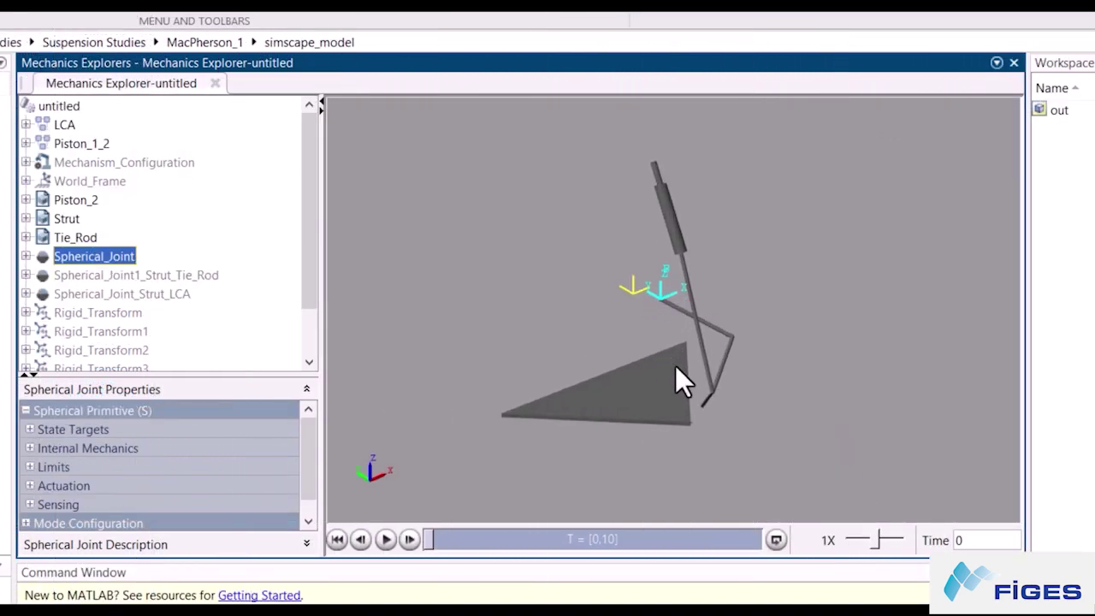
click(387, 538)
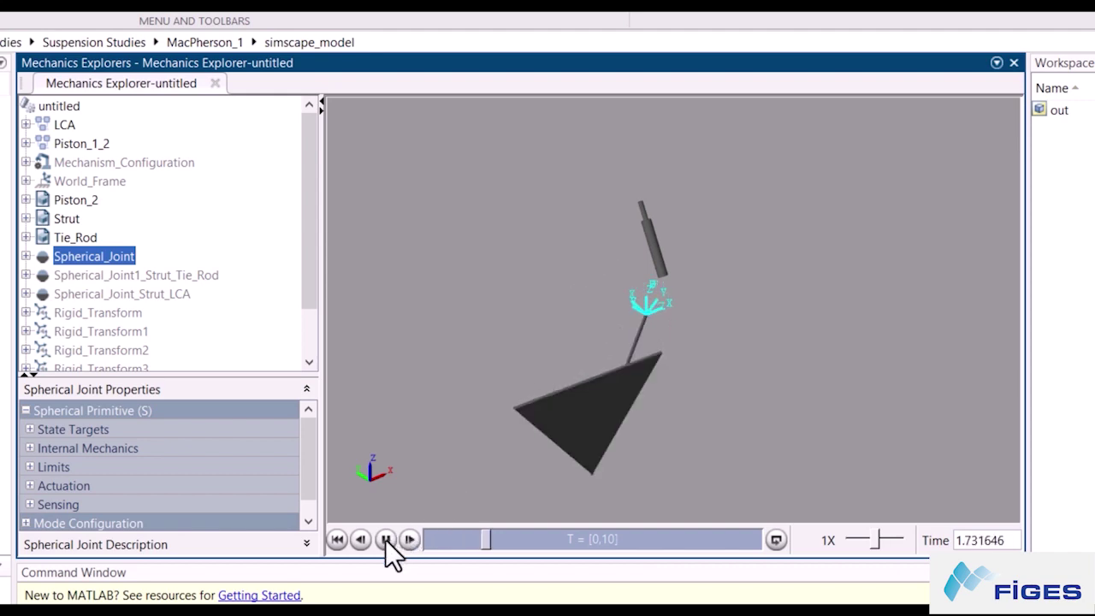
click(338, 540)
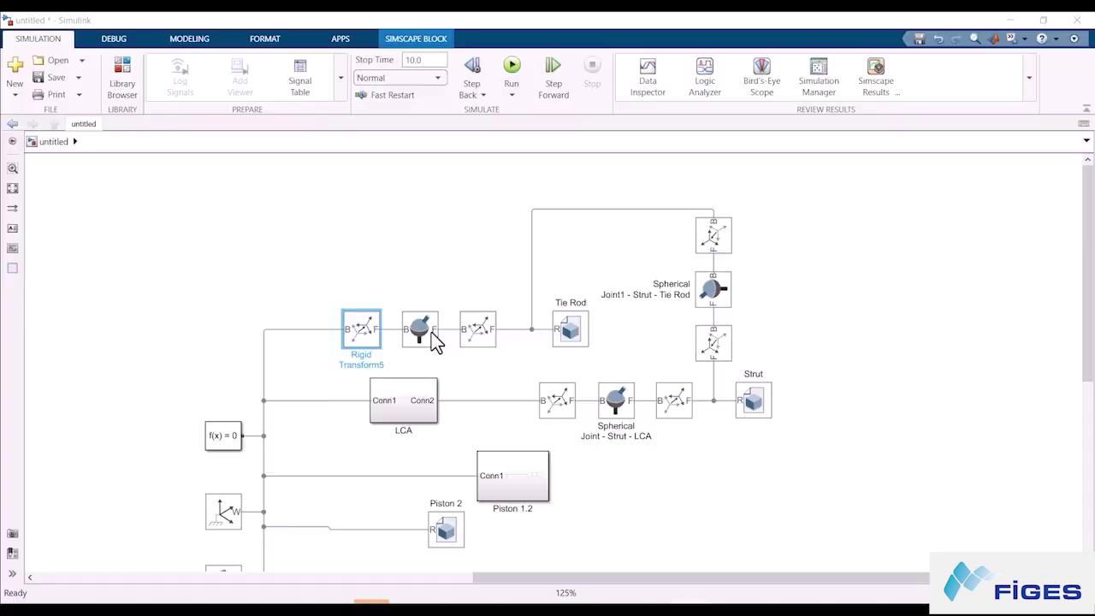
Step: Rename the joint on Tie Rod's world side as "Spherical Joint - Tie Rod - Space"
click(428, 335)
key(BackSpace)
key(BackSpace)
key(BackSpace)
key(BackSpace)
key(BackSpace)
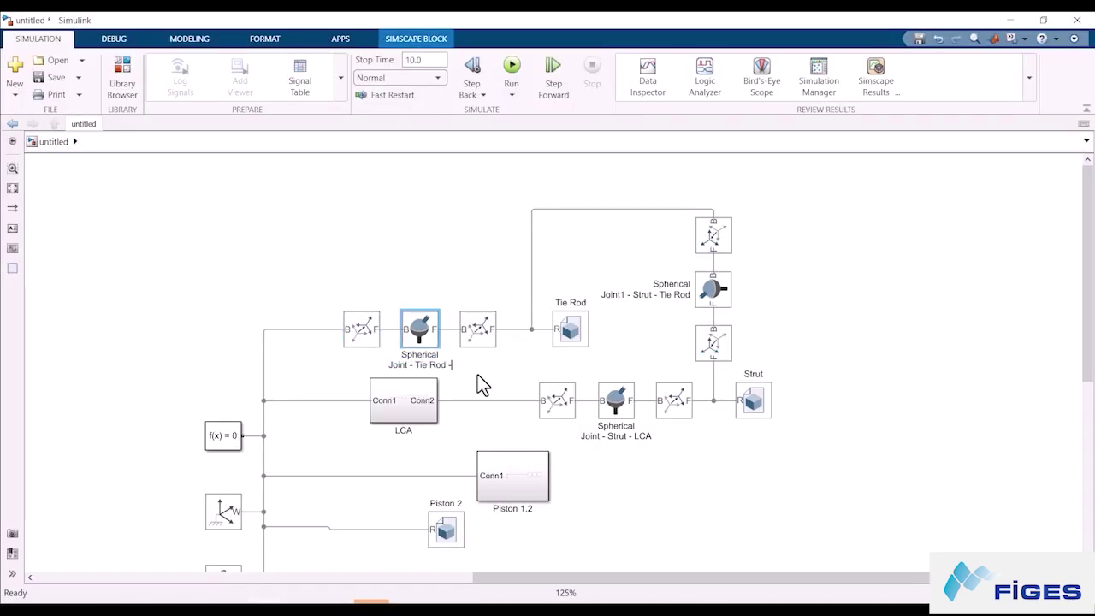
Step: Group Strut with its two spherical joints and their rigid transforms into a subsystem named "Strut"
drag(714, 289, 838, 276)
key(ctrl+g)
click(802, 377)
text(Strut)
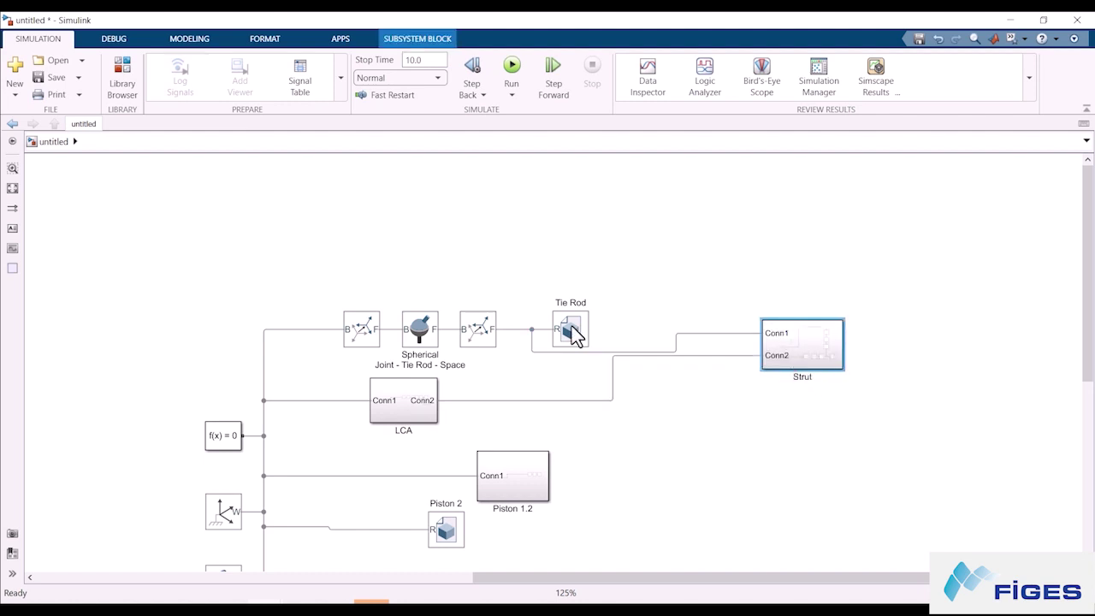
Step: Group Tie Rod with its spherical joint and both rigid transforms into a subsystem named "Tie Rod"
drag(598, 291, 338, 372)
key(ctrl+g)
click(413, 336)
text(Tie Rod)
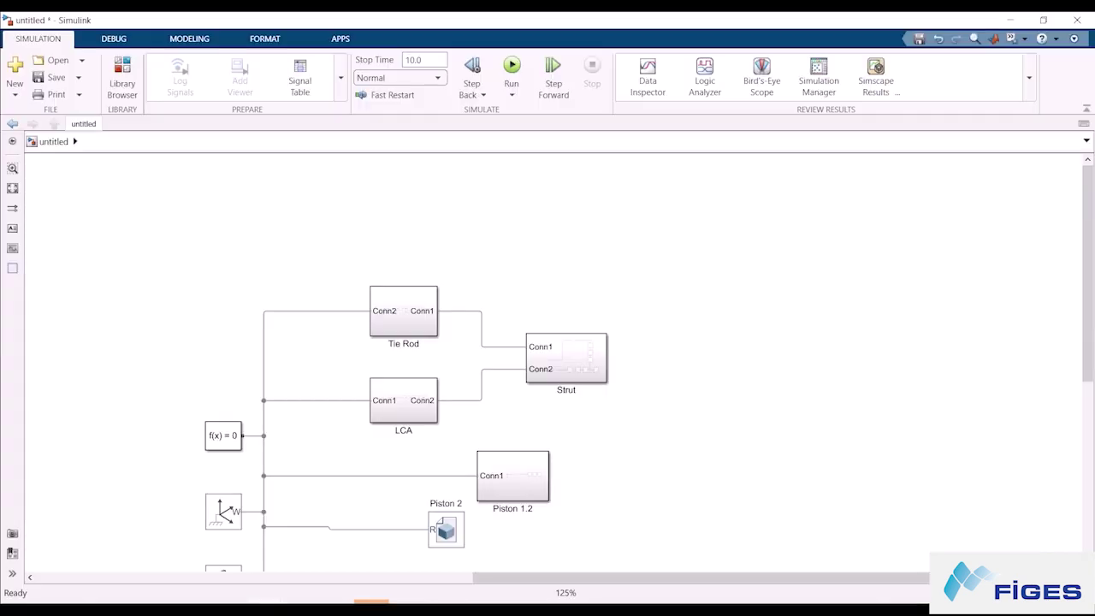
Step: Remove Piston 1.2's line to the world network and connect the subsystem to Strut through a third connection port
drag(622, 426, 681, 335)
drag(572, 388, 733, 388)
drag(614, 365, 653, 433)
key(Delete)
mouse_move(696, 384)
mouse_down()
mouse_move(626, 289)
mouse_move(719, 444)
mouse_up()
double_click(641, 282)
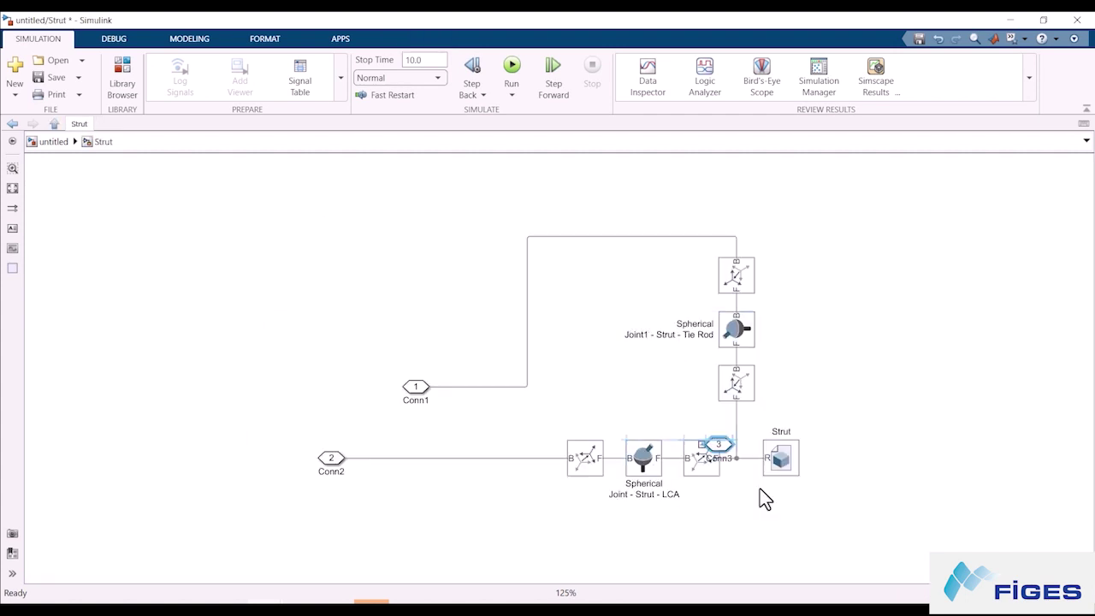
click(53, 142)
click(748, 342)
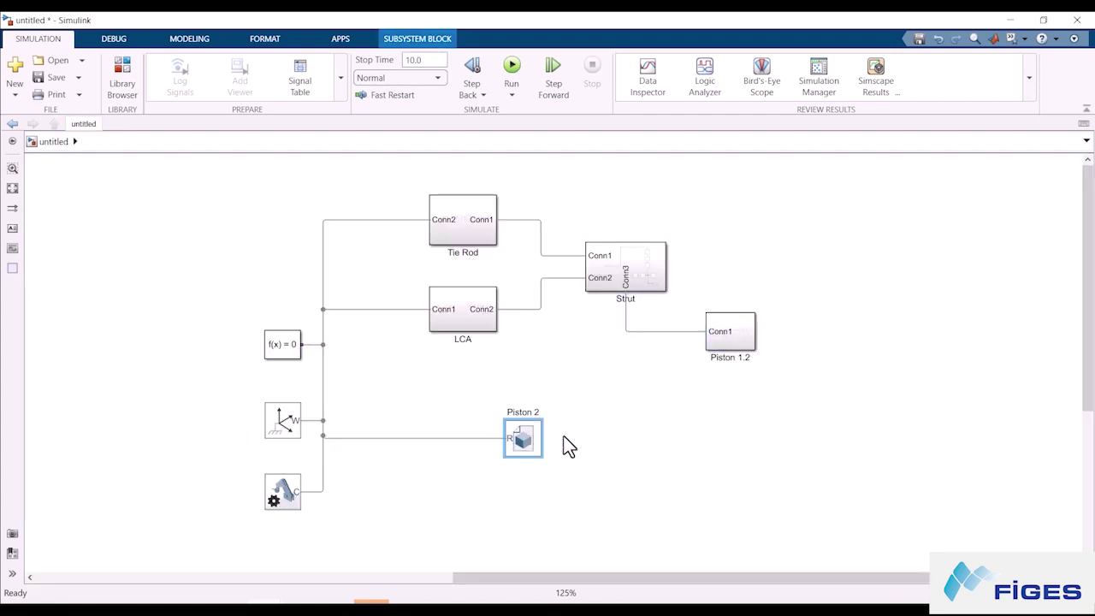
Step: Insert a Spherical Joint named "Spherical Joint - Piston 2 - Space" between the world network and Piston 2
double_click(805, 427)
text(sph)
key(Return)
drag(813, 438, 525, 440)
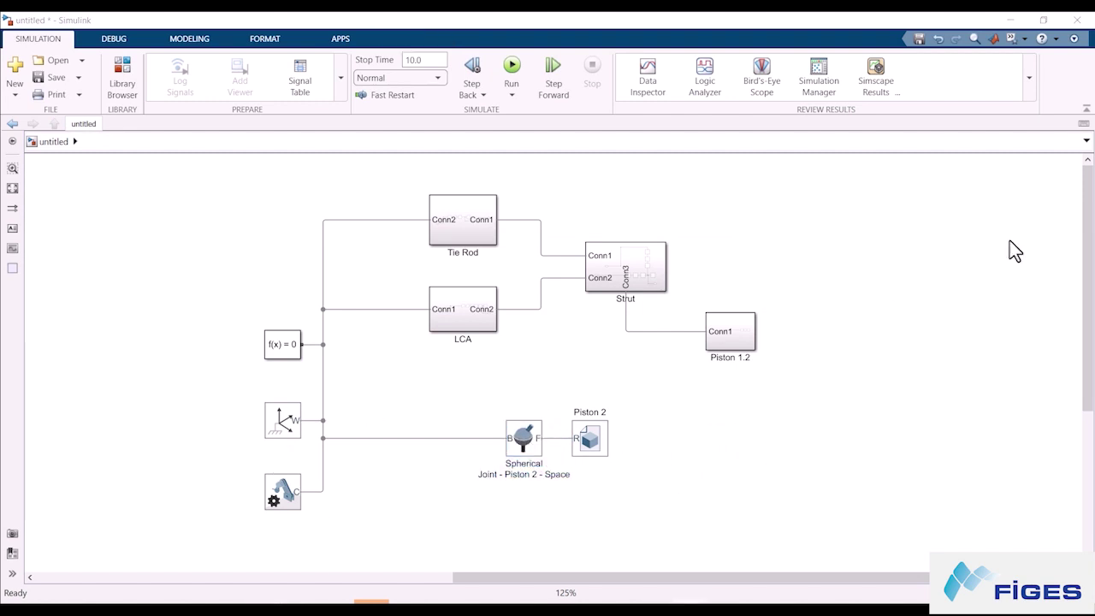
Step: Insert a rigid transform between the spherical joint and Piston 2 with a Cartesian translation offset in millimetres
double_click(752, 444)
text(rig)
key(Return)
drag(603, 442, 683, 443)
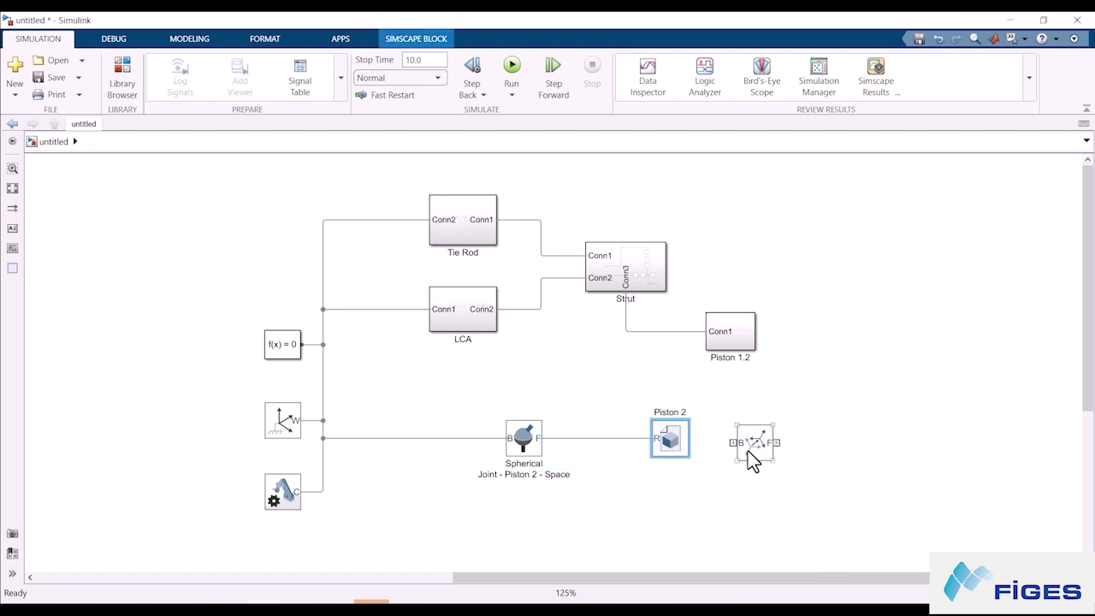
drag(751, 460, 598, 456)
double_click(602, 440)
click(614, 320)
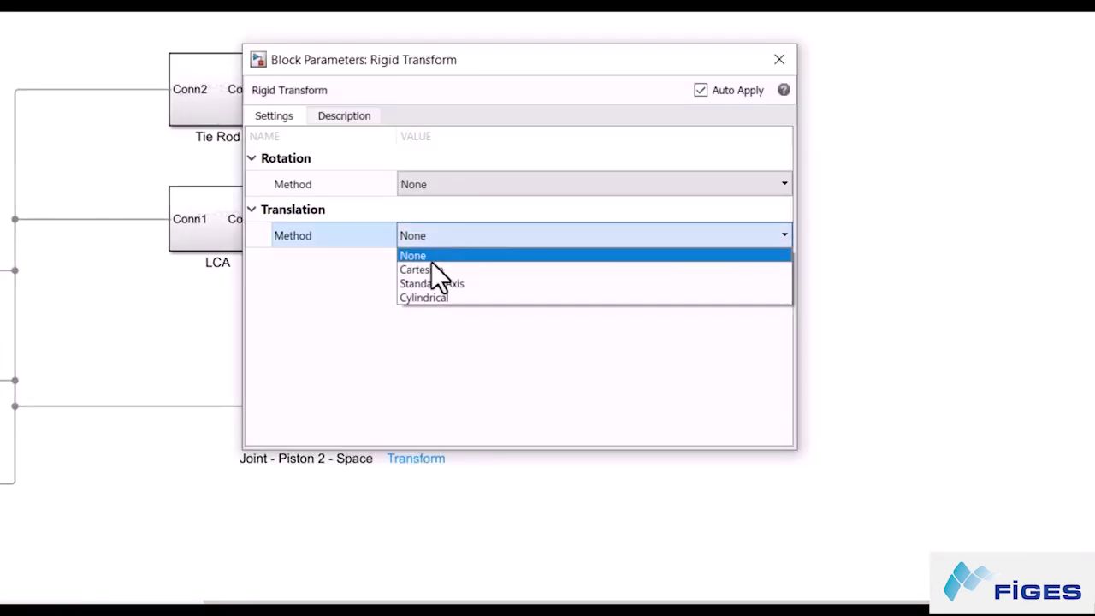
click(415, 270)
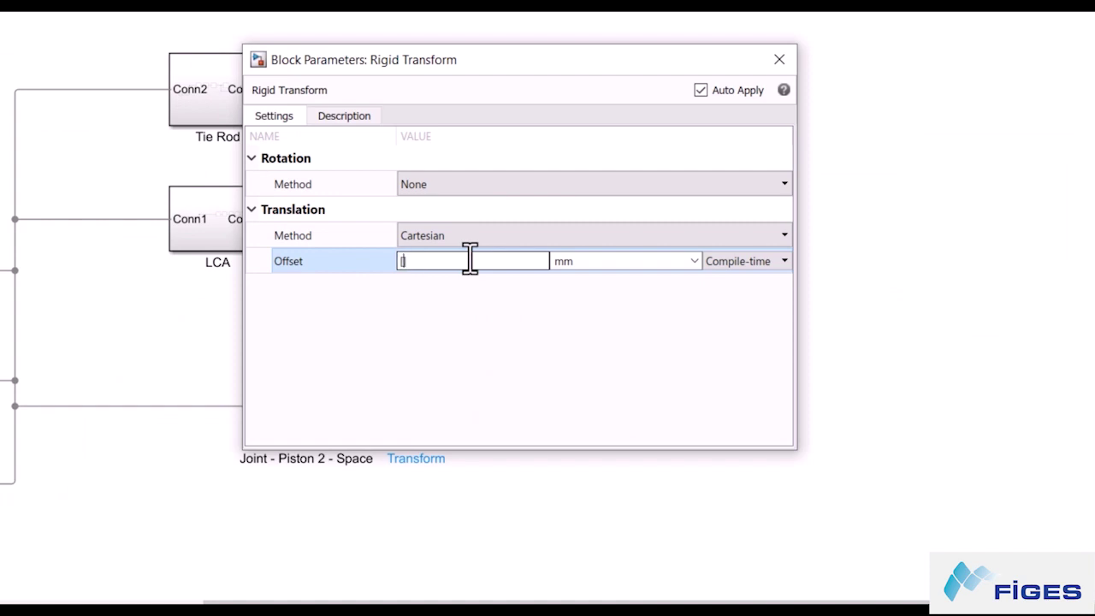
click(783, 55)
Step: Copy the rigid transform to the world side of the Piston 2 joint and set its offset to [180 -500 750] mm
drag(398, 400, 203, 400)
drag(414, 400, 375, 400)
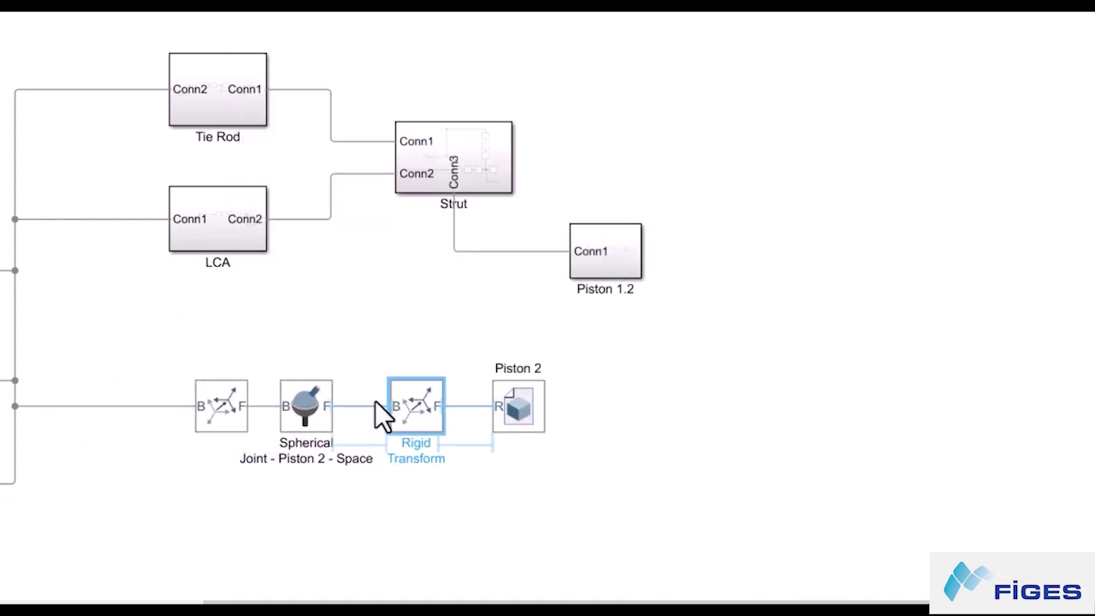
double_click(215, 402)
click(475, 399)
click(475, 399)
key(Left)
key(Left)
key(BackSpace)
key(Right)
key(Right)
key(Right)
key(Right)
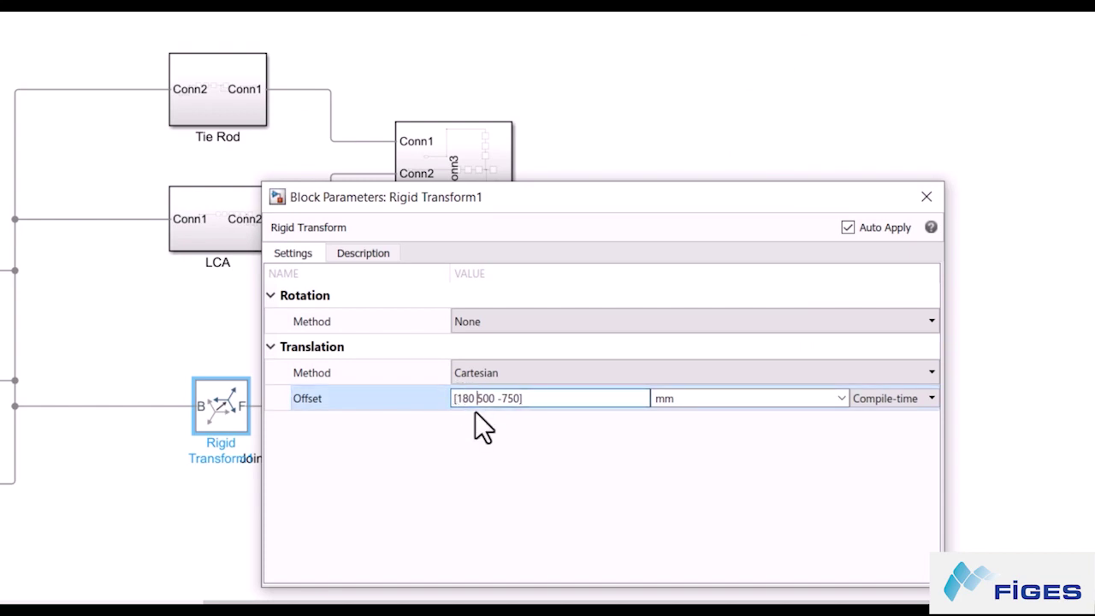
text(-)
key(Right)
key(Right)
key(Right)
key(Right)
key(Right)
key(BackSpace)
click(942, 263)
click(840, 211)
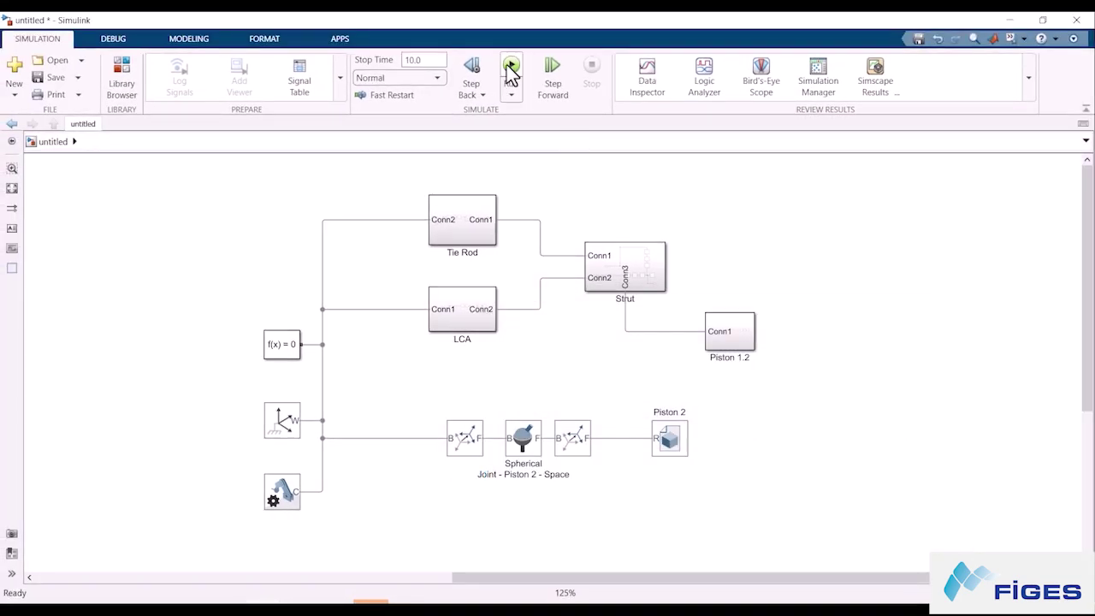
Step: Run the model, locate the Piston 2 spherical joint's frame in the 3D view and play the animation
click(439, 21)
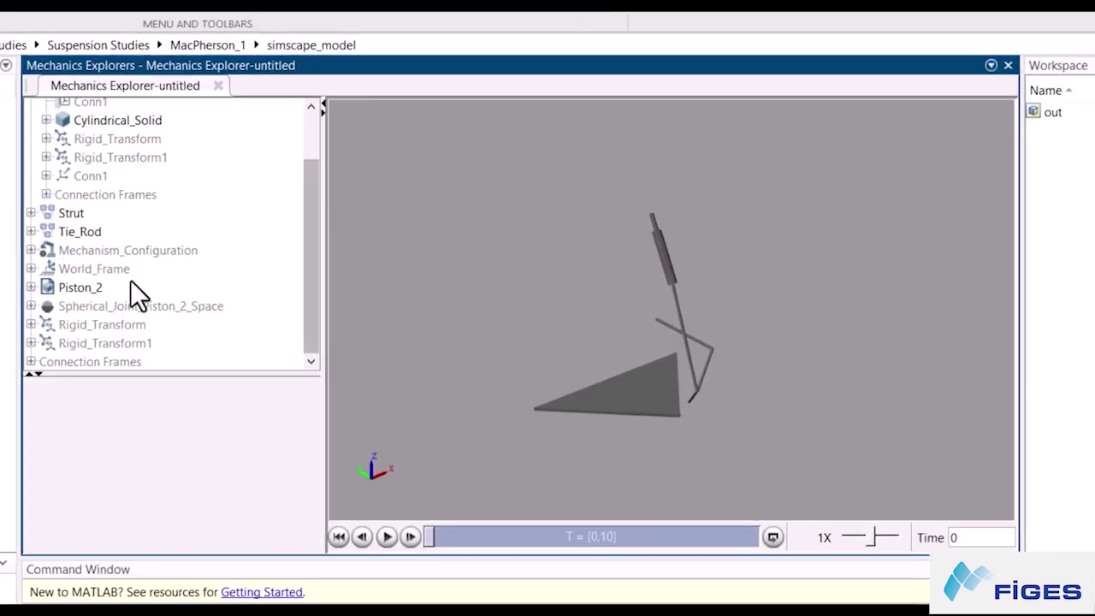
click(128, 305)
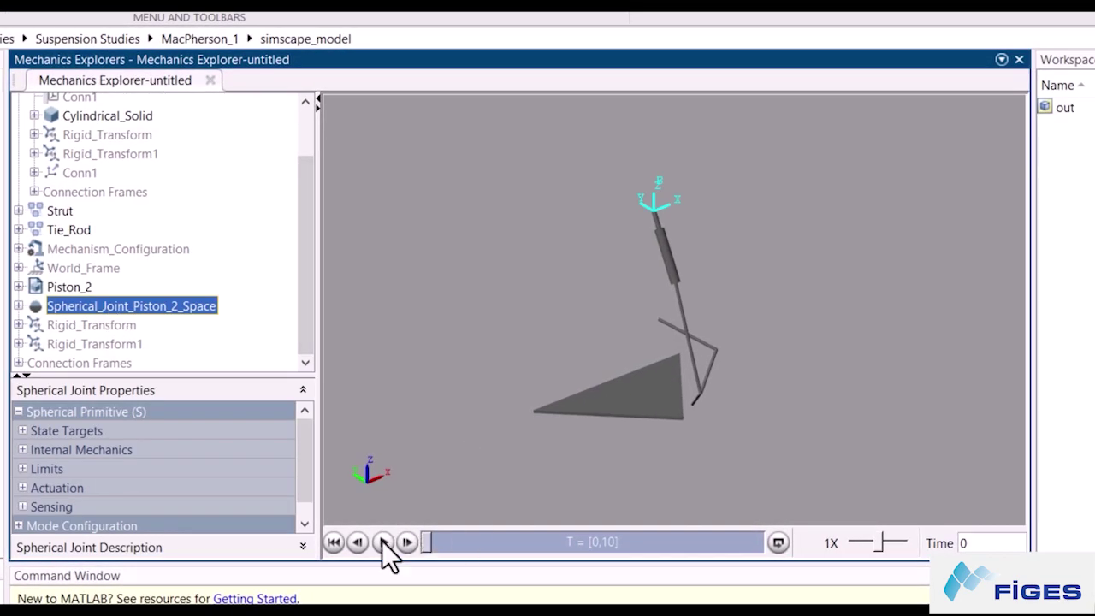
click(383, 542)
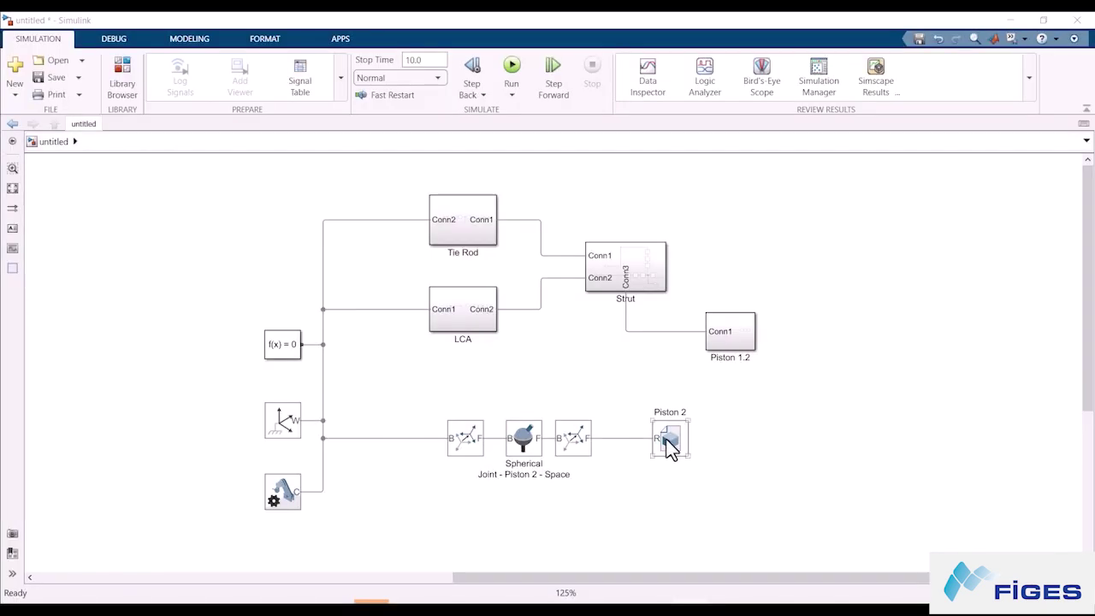
Step: Move Piston 2 away from its transform and link its line to the line between Strut and Piston 1.2
drag(672, 451, 838, 450)
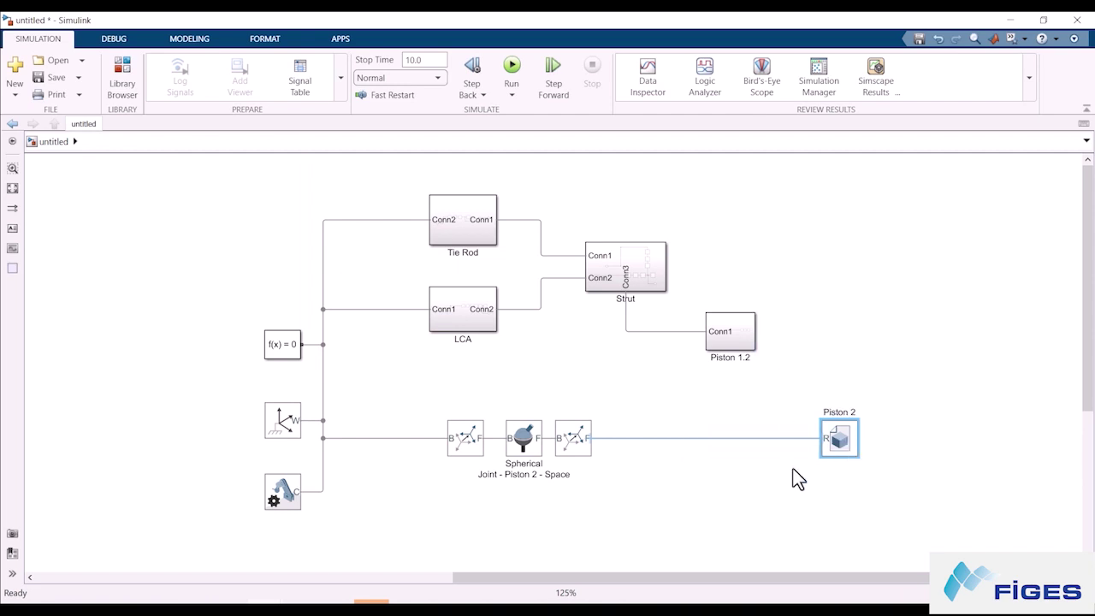
click(704, 438)
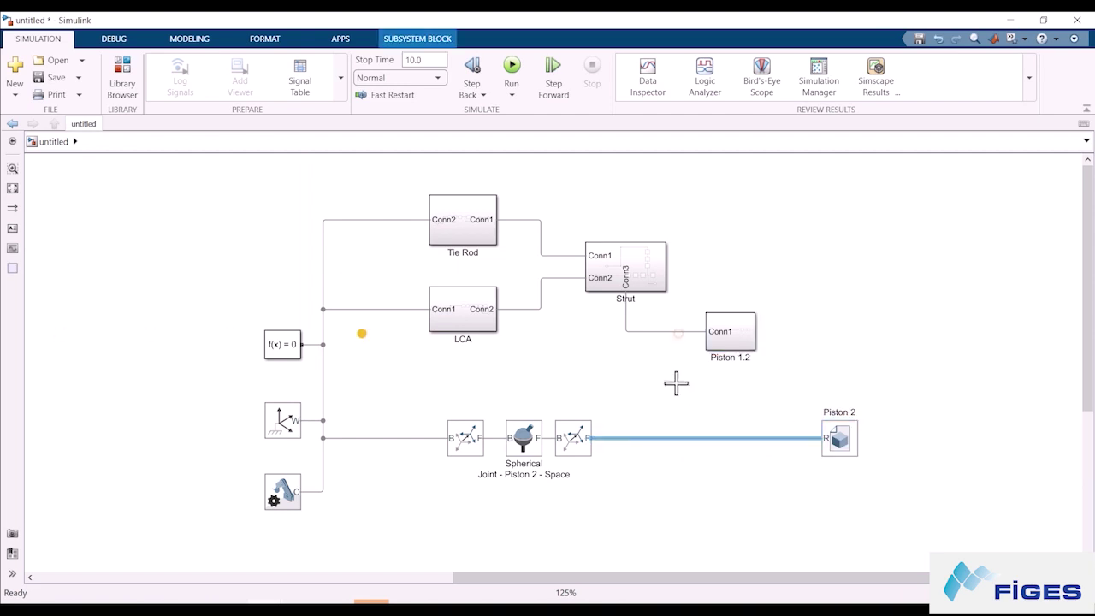
drag(679, 334, 678, 332)
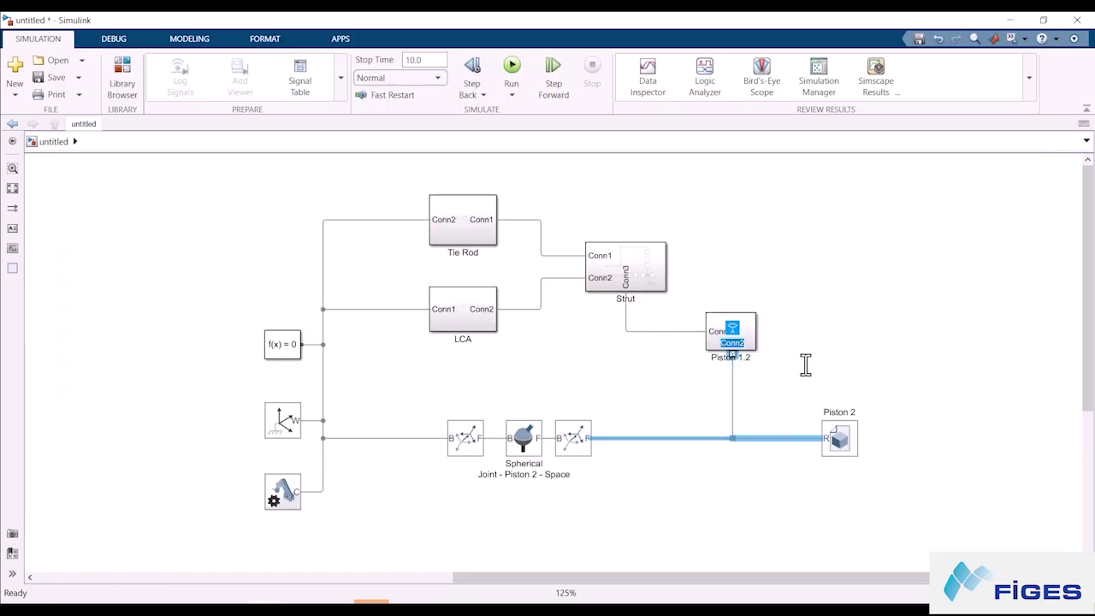
Step: Add a Cylindrical Joint from the Simscape Multibody joints library to the link between Piston 1.2 and Piston 2
double_click(729, 338)
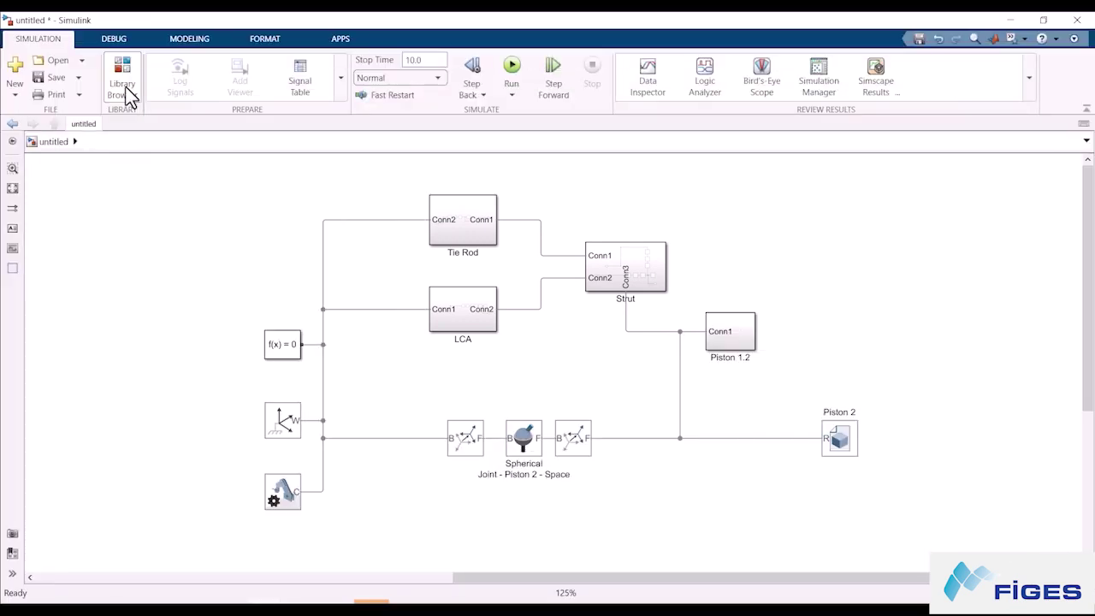
click(124, 85)
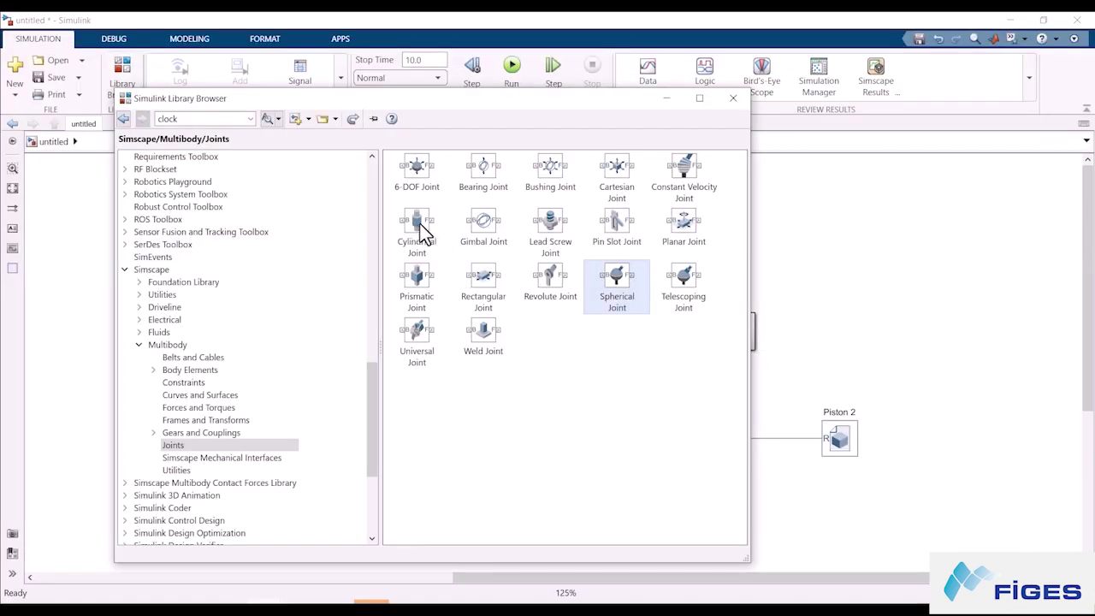
drag(426, 231, 910, 371)
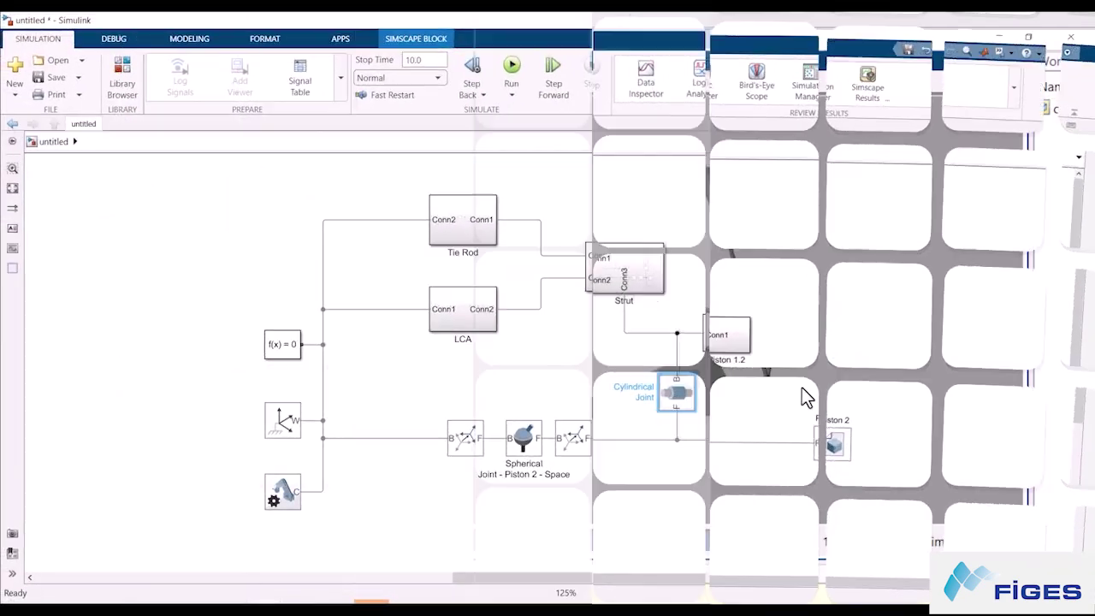
Step: Insert rigid transforms on both sides of the cylindrical joint and configure their translation
text(rig)
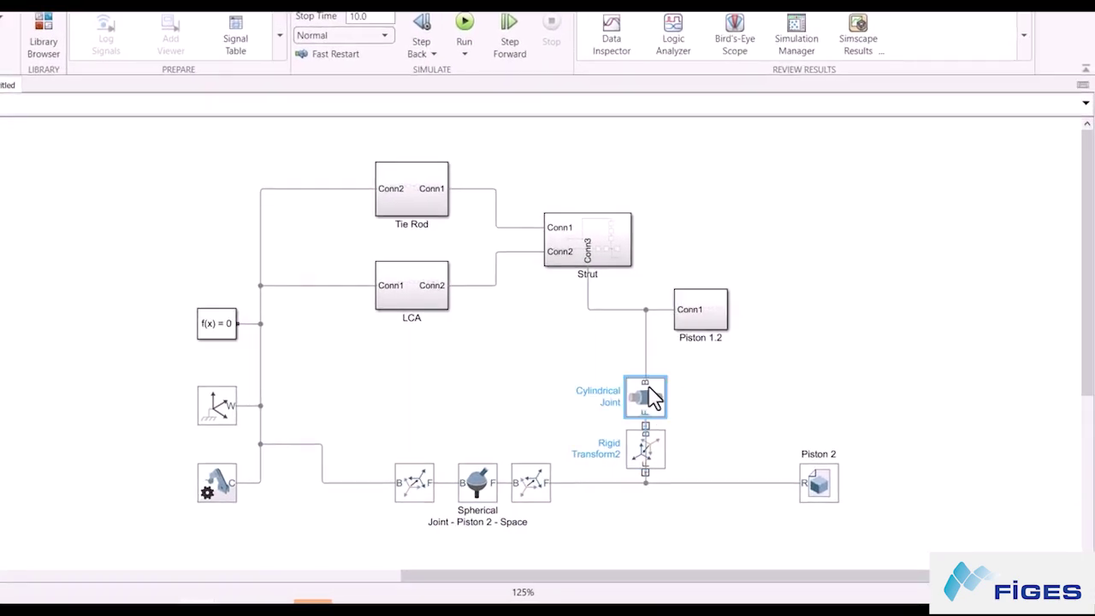
double_click(645, 453)
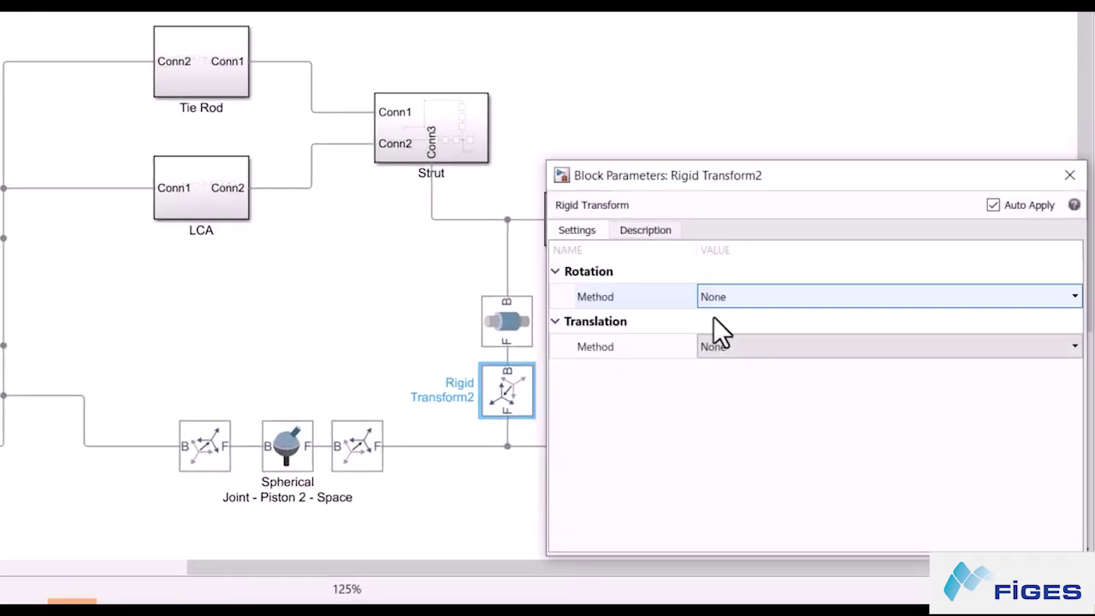
click(741, 366)
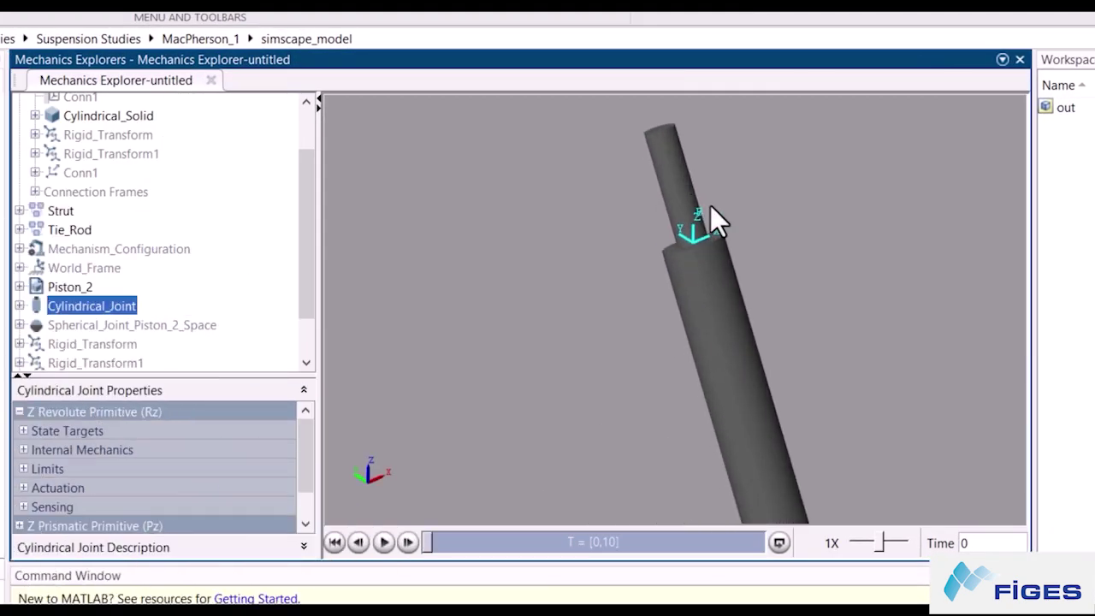
Step: Examine the position and axis direction of the cylindrical joint's frame relative to the pistons in the 3D view
drag(710, 205, 769, 425)
scroll(769, 424, up, 3)
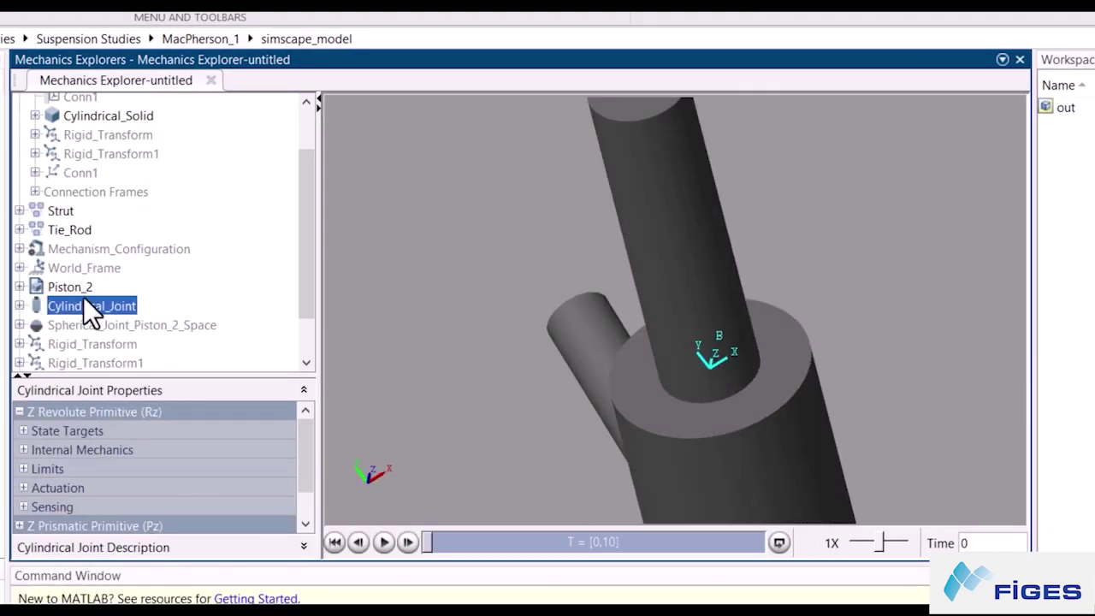
click(72, 287)
click(86, 303)
click(770, 401)
click(770, 400)
scroll(758, 451, down, 5)
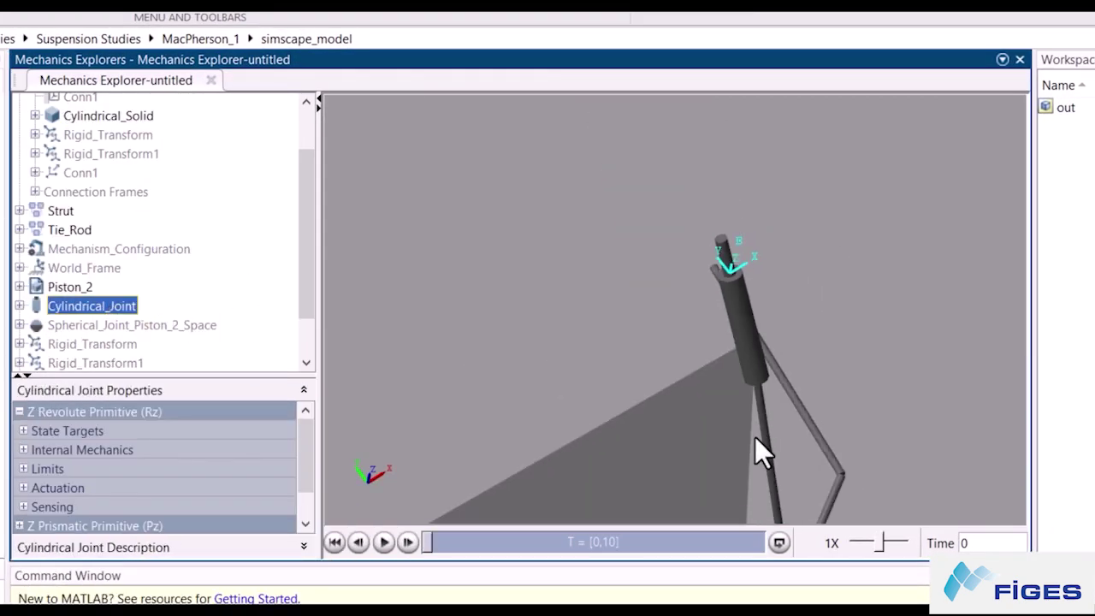
right_click(784, 241)
click(1024, 322)
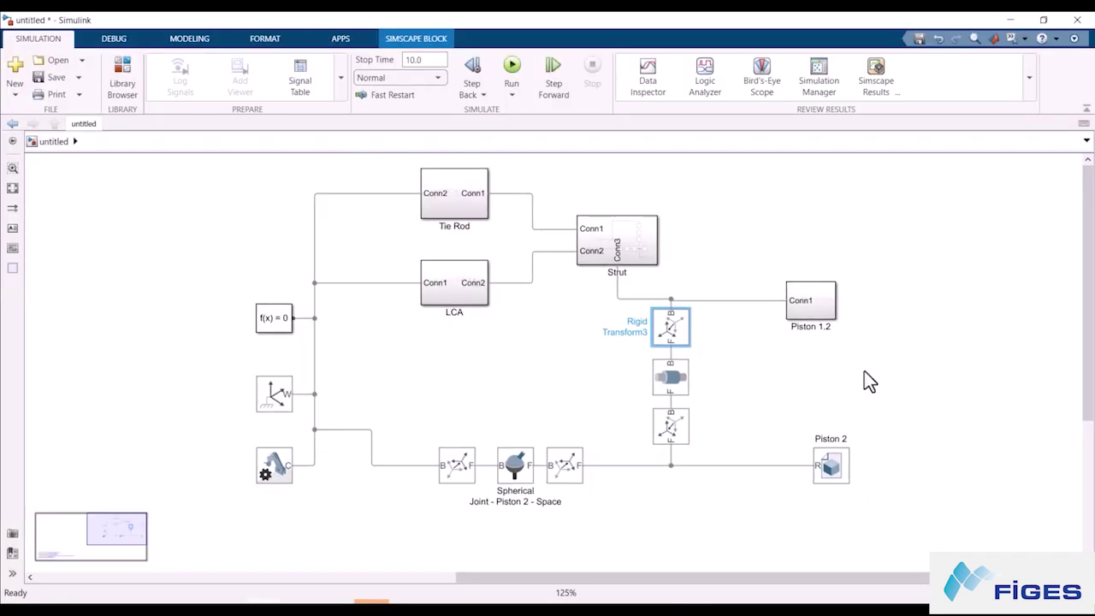
Step: Spread out the blocks around the cylindrical joint to make room on both sides of it
drag(444, 394, 405, 327)
drag(695, 352, 695, 376)
click(695, 420)
drag(803, 430, 450, 531)
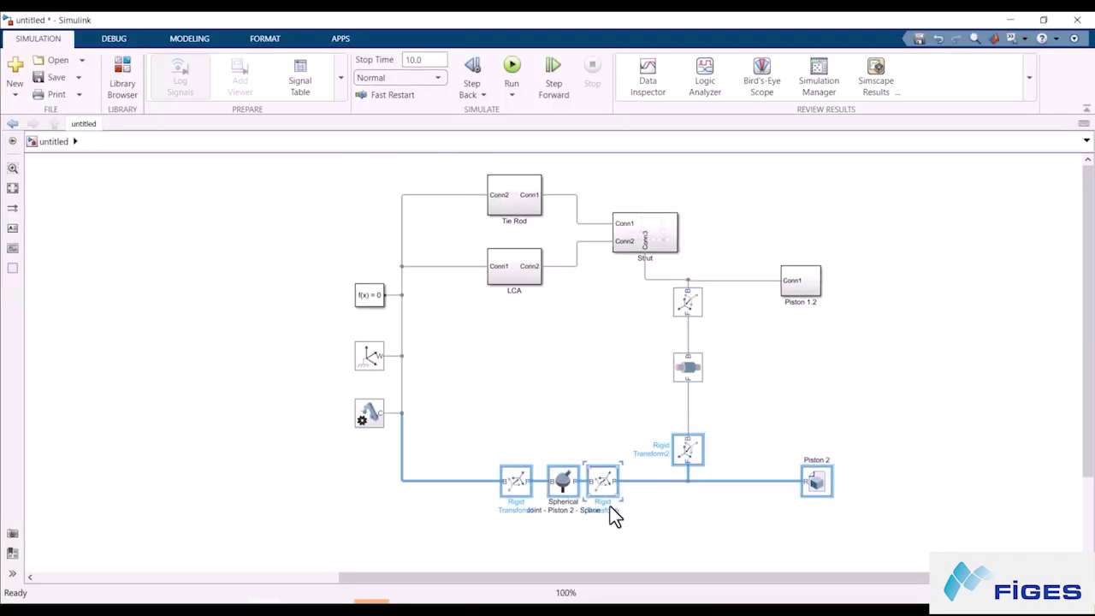
drag(609, 486, 608, 512)
drag(691, 370, 691, 392)
click(694, 304)
Step: Check the second rigid transform's settings inside the Piston 1.2 subsystem and return to the main model
double_click(801, 282)
double_click(788, 360)
click(741, 169)
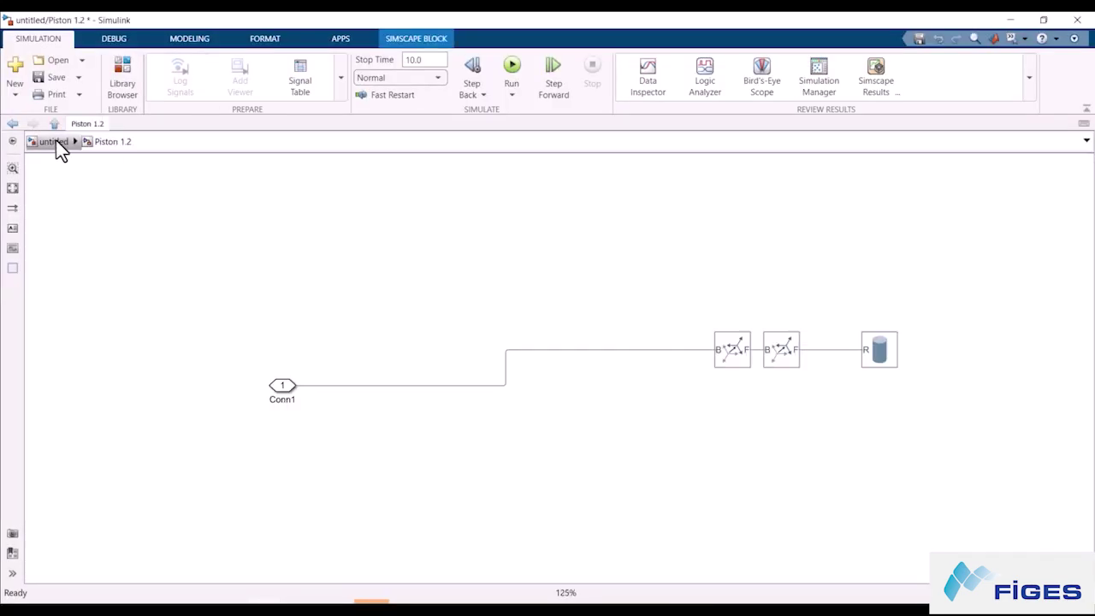
click(54, 142)
Step: Insert another rigid transform directly after the cylindrical joint on the Piston 2 side
double_click(825, 398)
text(rig)
key(Return)
drag(834, 402, 690, 433)
Step: Define the new transform's rotation as a Rotation Sequence with an X angle of -atan(75/150) rad
double_click(690, 432)
click(406, 409)
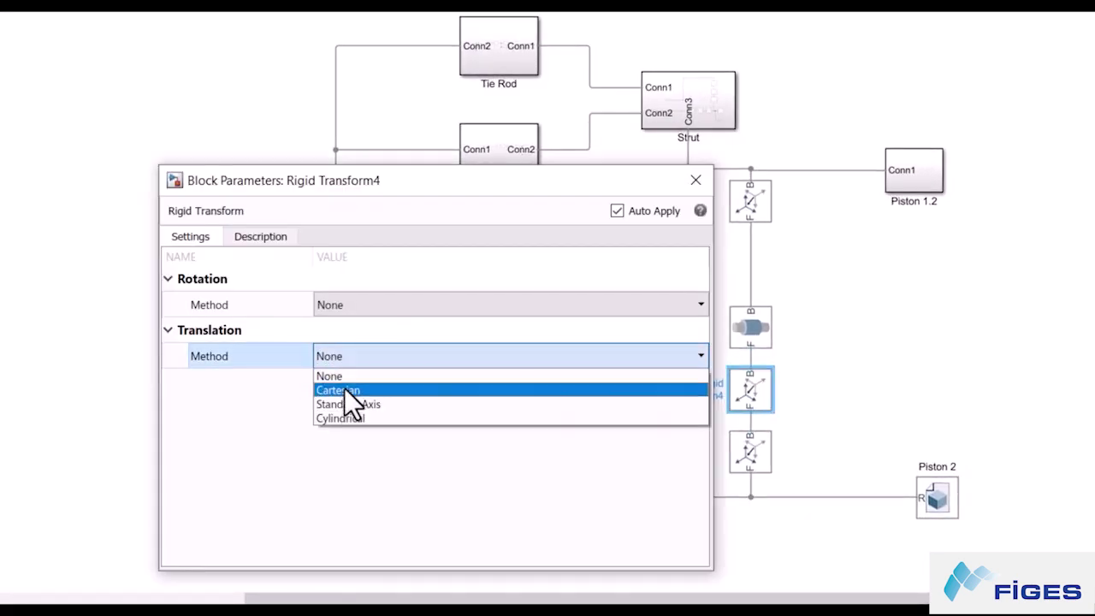
click(407, 430)
click(409, 374)
click(349, 380)
click(329, 382)
key(BackSpace)
text(-atan(75/150))
click(696, 179)
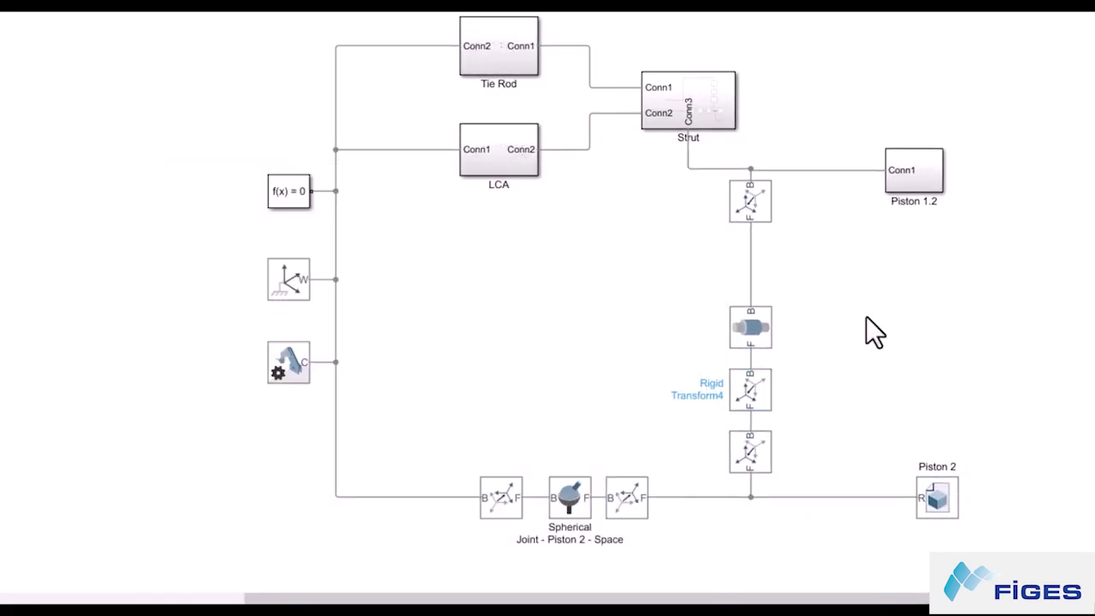
Step: Copy the rotation transform to the Strut side of the cylindrical joint and set its angles to [atan(75/150) 0 0] rad
ctrl+drag(750, 389, 750, 262)
double_click(750, 262)
click(228, 205)
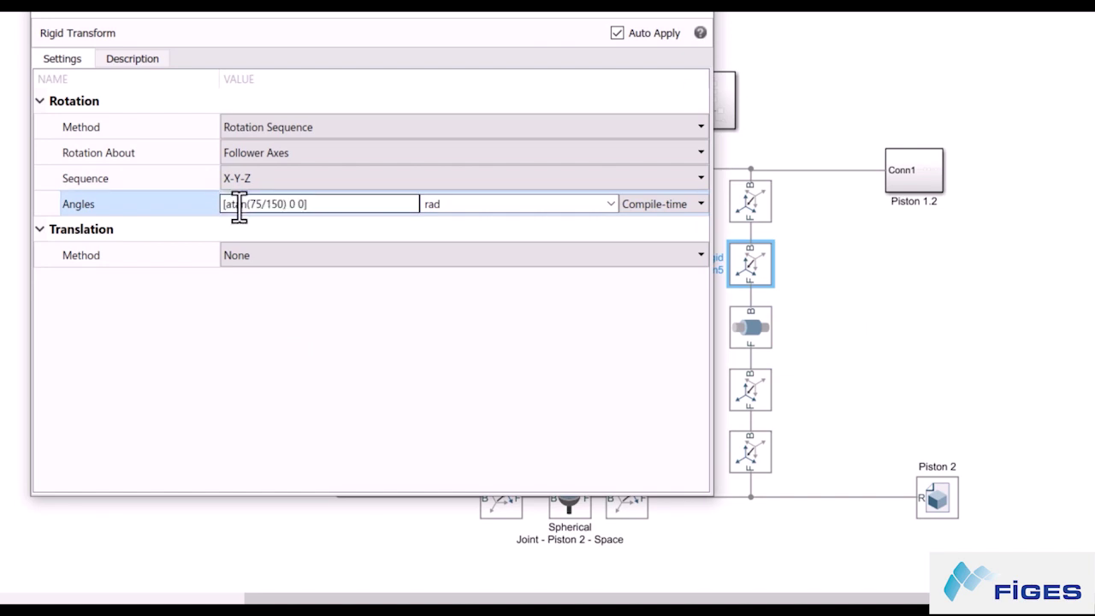
Step: Negate the Strut-side rotation transform's X angle to -atan(75/150) rad and check the mechanism's motion in the simulation animation
text(-)
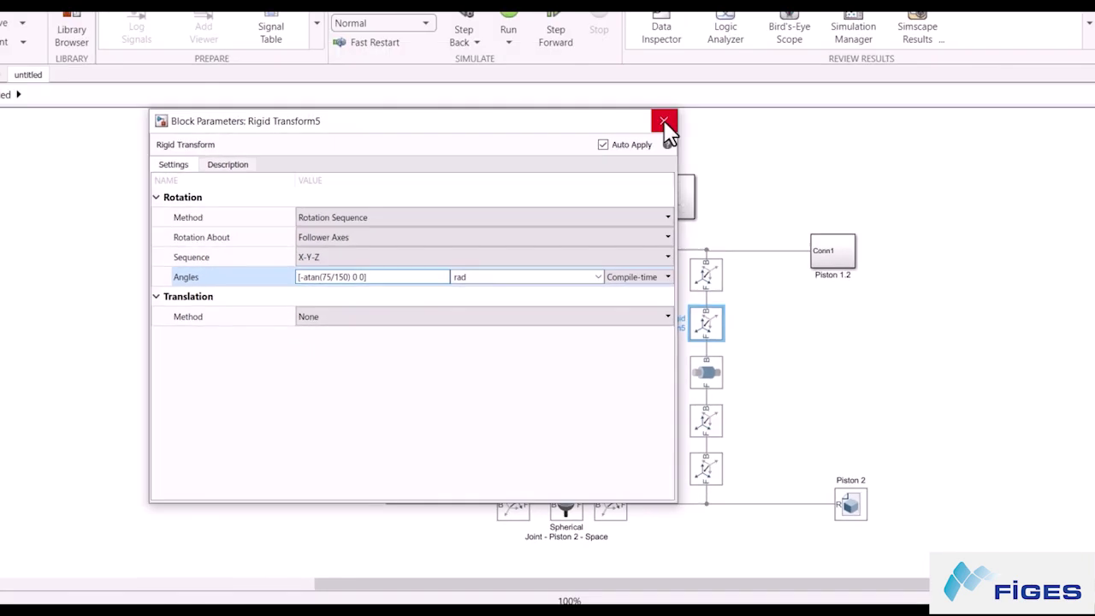
click(664, 120)
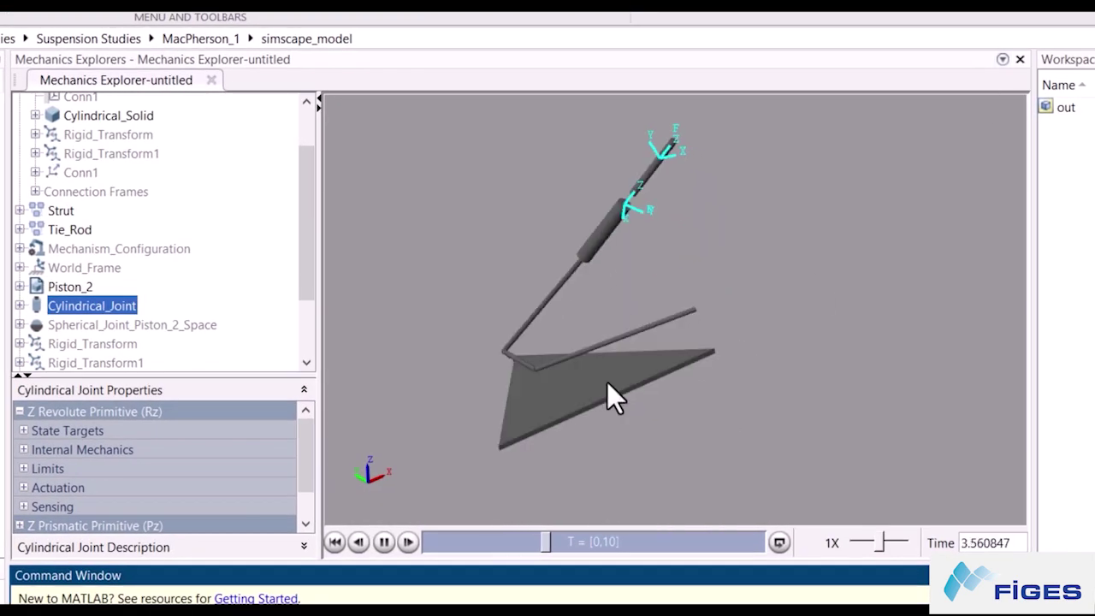
click(384, 543)
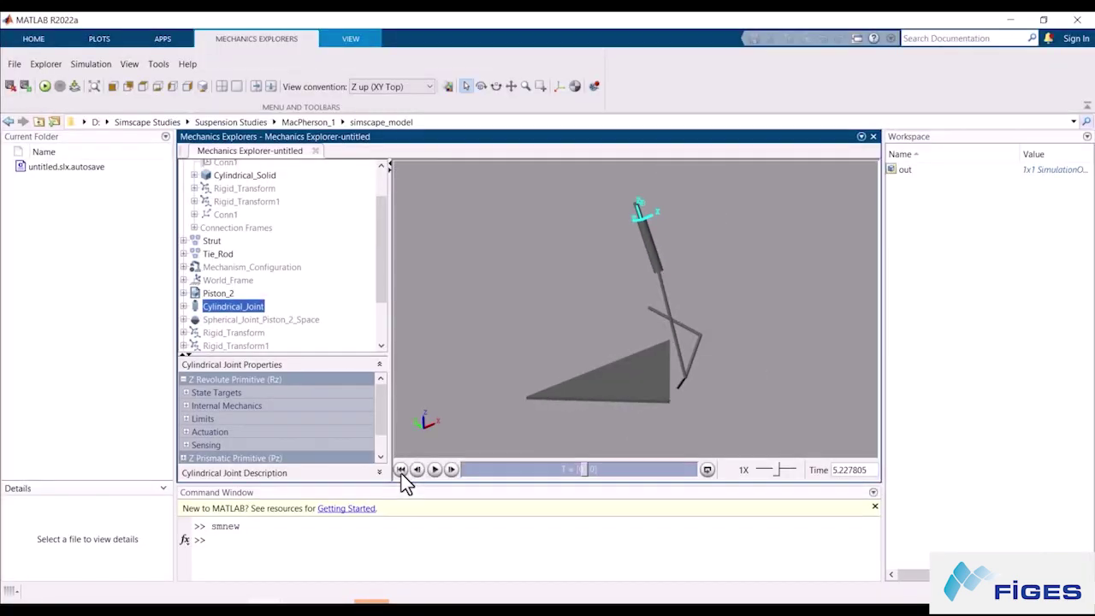
click(334, 542)
scroll(598, 282, up, 3)
right_click(590, 304)
mouse_move(640, 347)
click(750, 360)
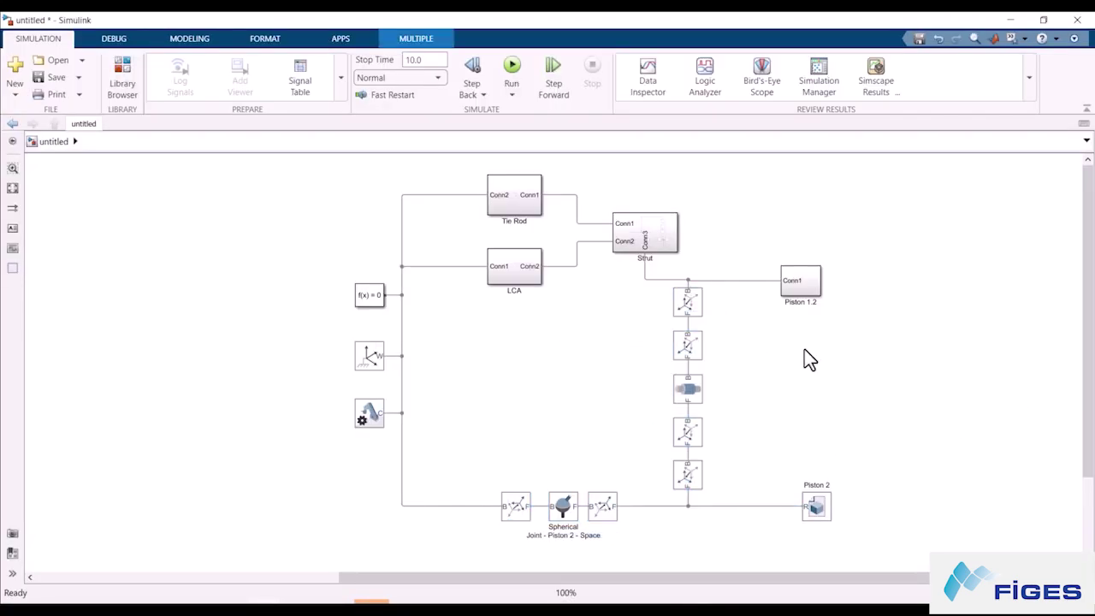
Step: Group the Piston 2 solid, its spherical and cylindrical joints and their rigid transforms into a subsystem named Piston 2
drag(481, 315, 864, 548)
click(879, 541)
click(734, 338)
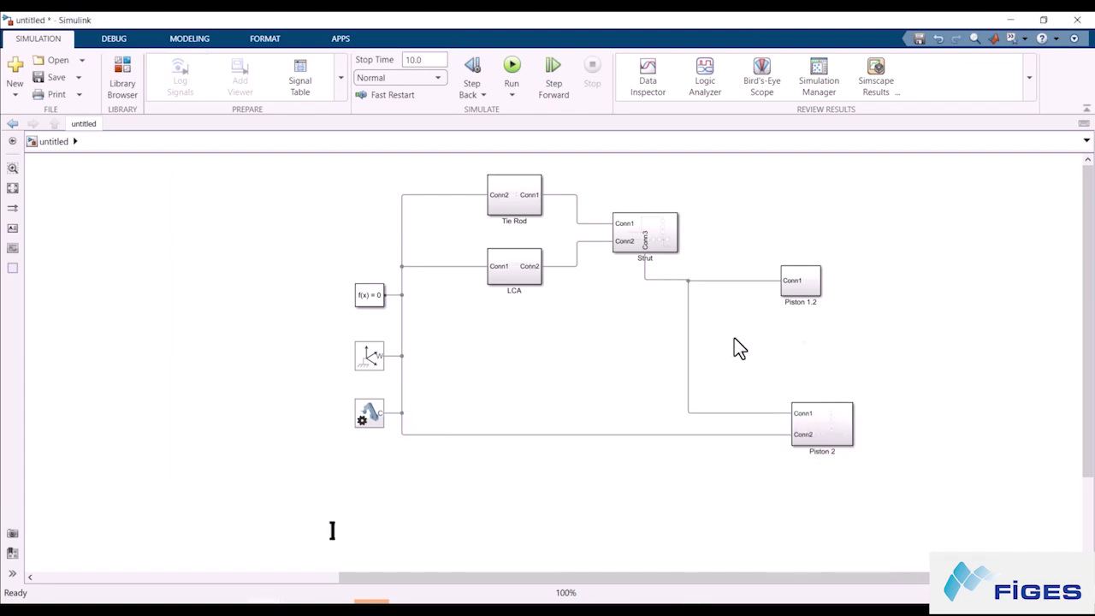
Step: Branch the Strut Conn3 line to a new Piston 2 port and insert a Spring and Damper Force block on that connection
mouse_move(661, 286)
mouse_down()
mouse_move(767, 423)
mouse_move(796, 423)
mouse_up()
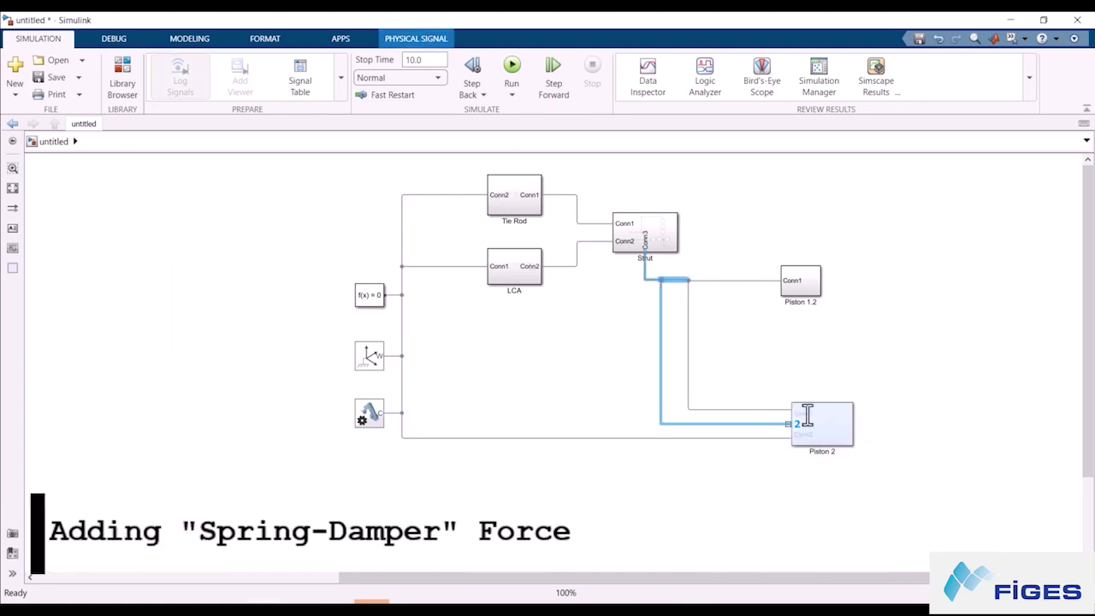
click(124, 82)
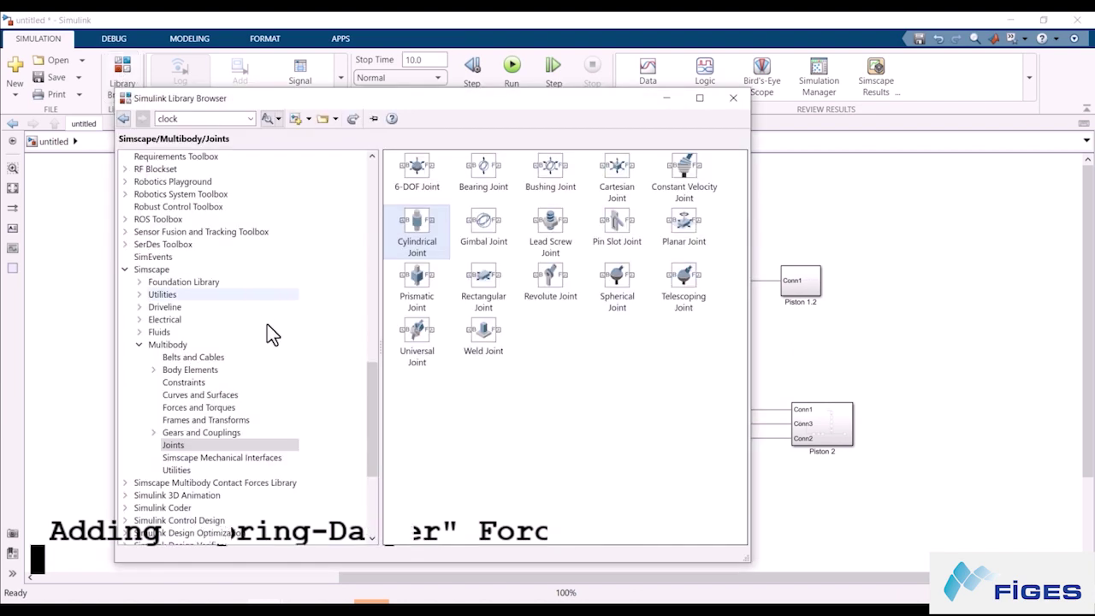
click(218, 408)
drag(569, 227, 774, 313)
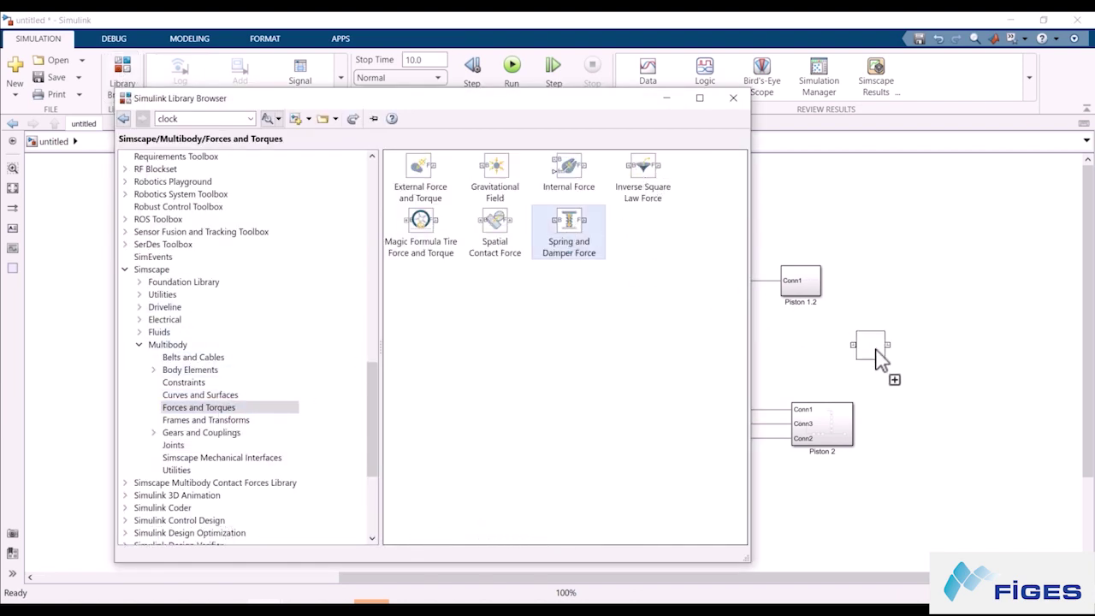
drag(876, 351, 876, 351)
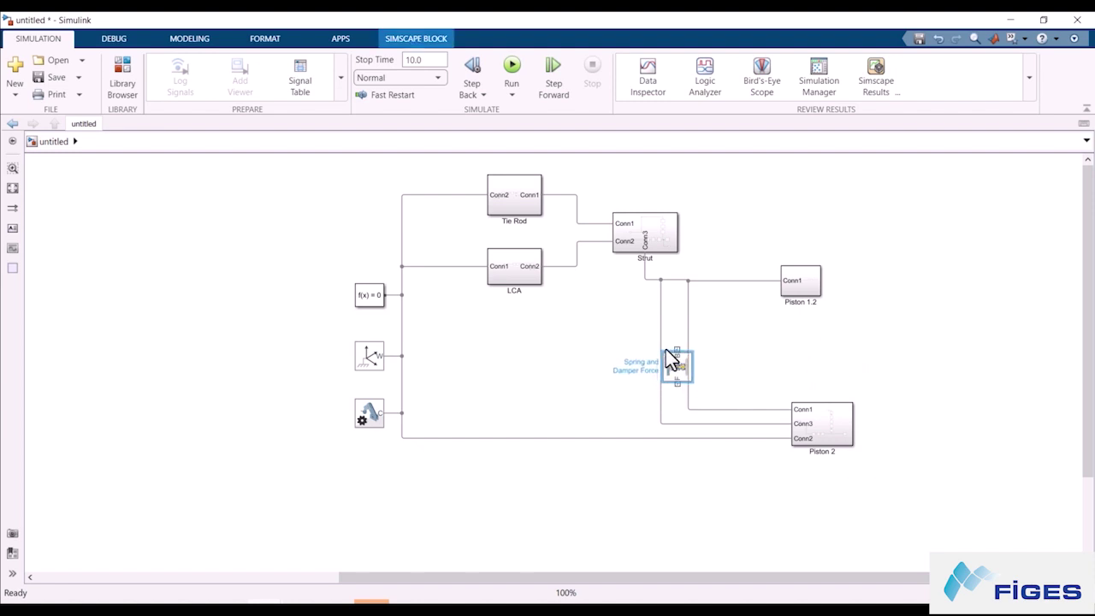
drag(672, 359, 653, 348)
click(772, 343)
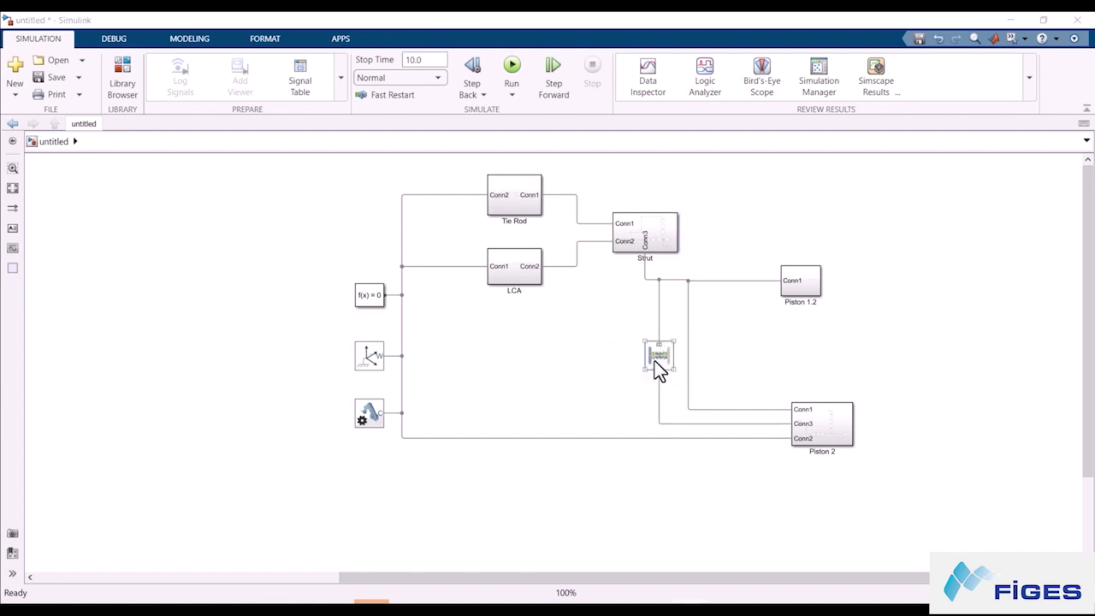
Step: Set the spring-damper's stiffness to 20 N/mm, damping coefficient to 2 N/(mm/s) and natural length to sqrt(200^2+100^2) mm
double_click(654, 364)
click(306, 296)
text(20)
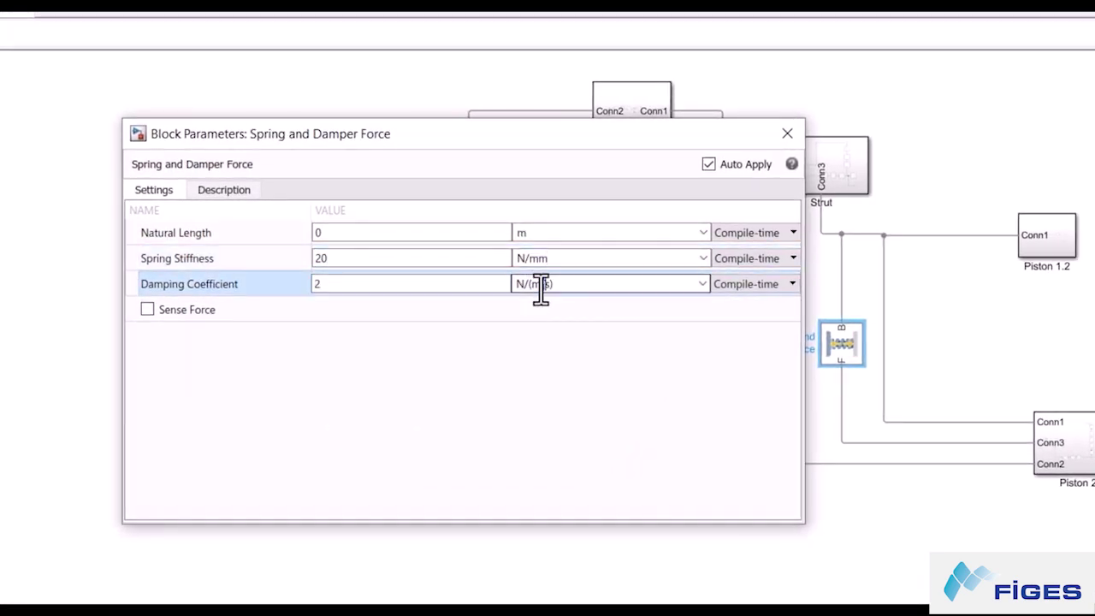
double_click(361, 233)
text(sqrt(200^2)
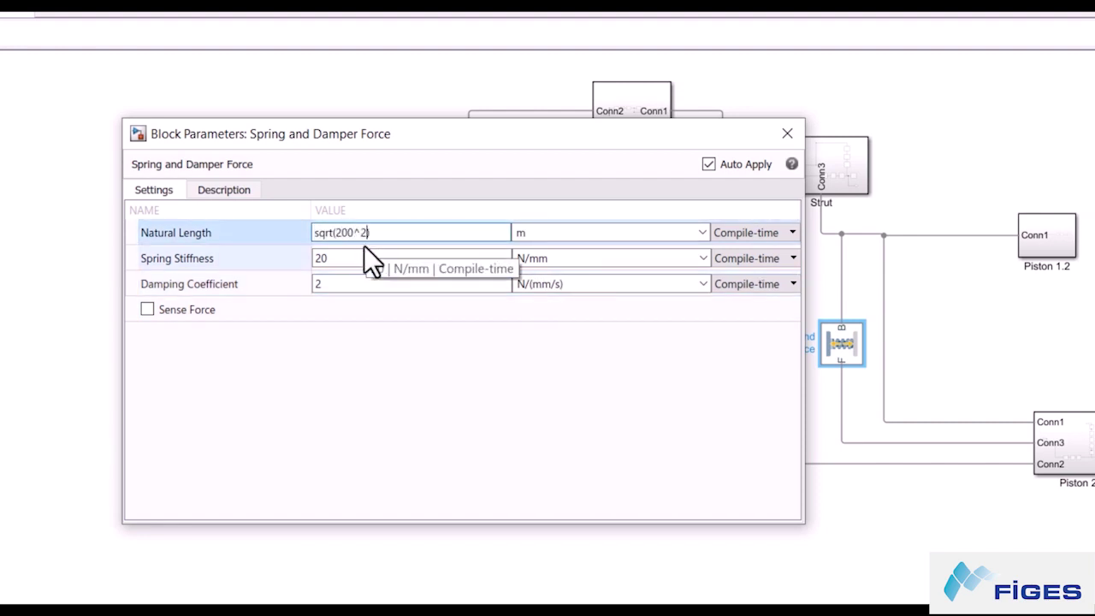
text(+100^2)
click(576, 235)
text(mm)
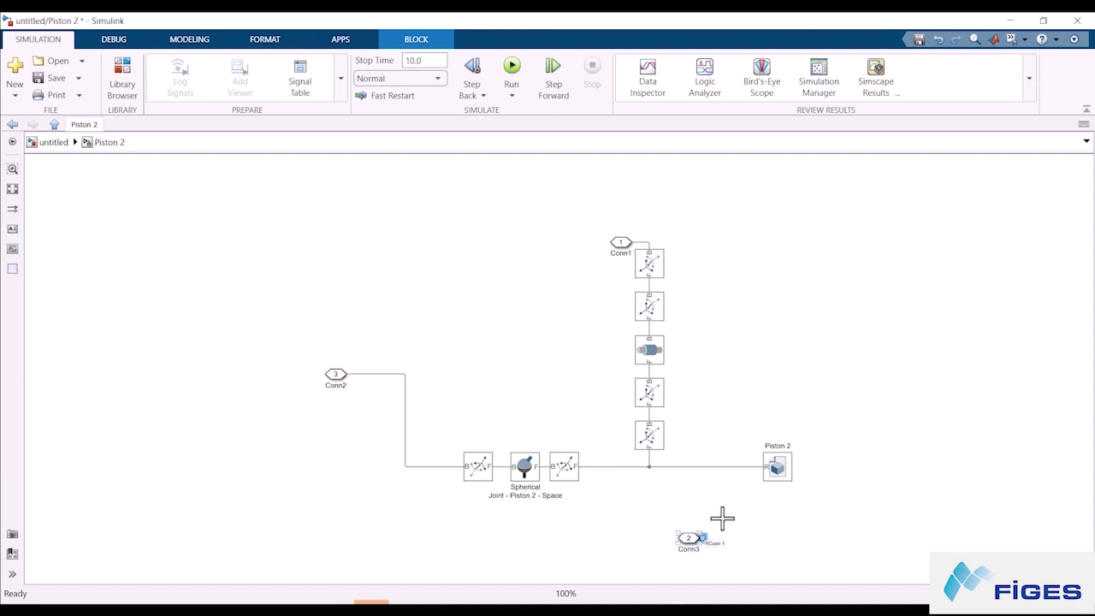
Step: Wire Conn3 to the solid's line inside Piston 2, and copy Rigid Transform2 and Rigid Transform3 from there to the main model's spring-damper
drag(722, 519, 711, 467)
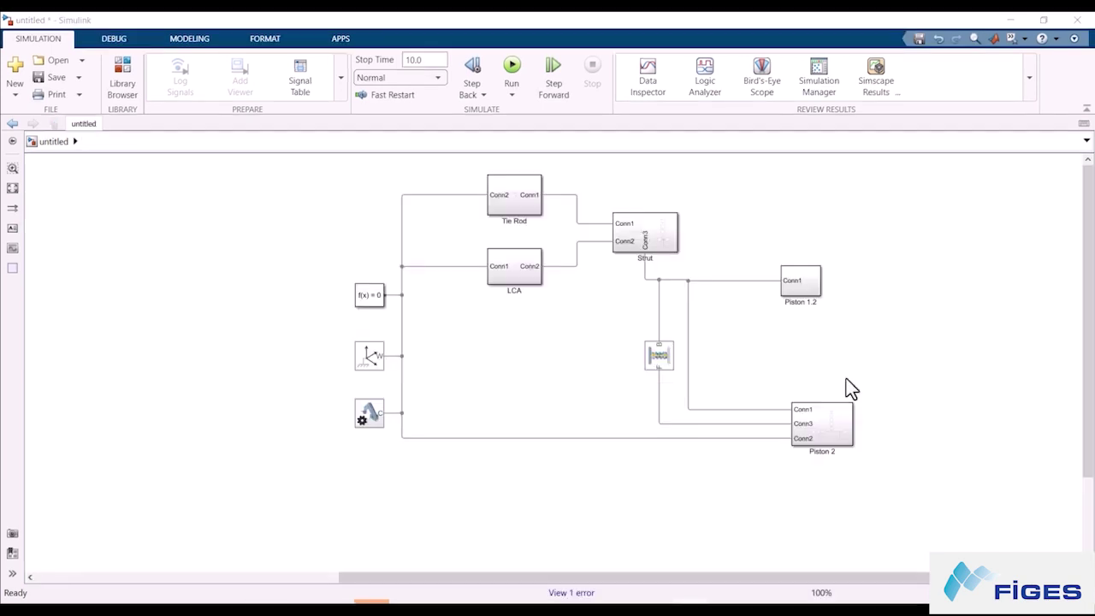
double_click(826, 419)
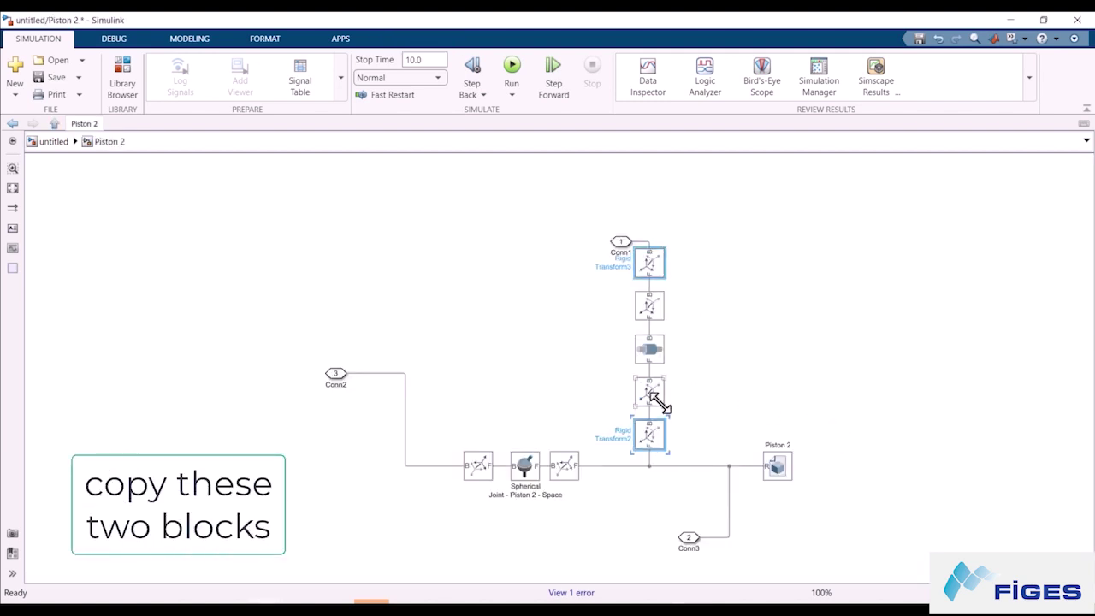
click(67, 140)
key(ctrl+v)
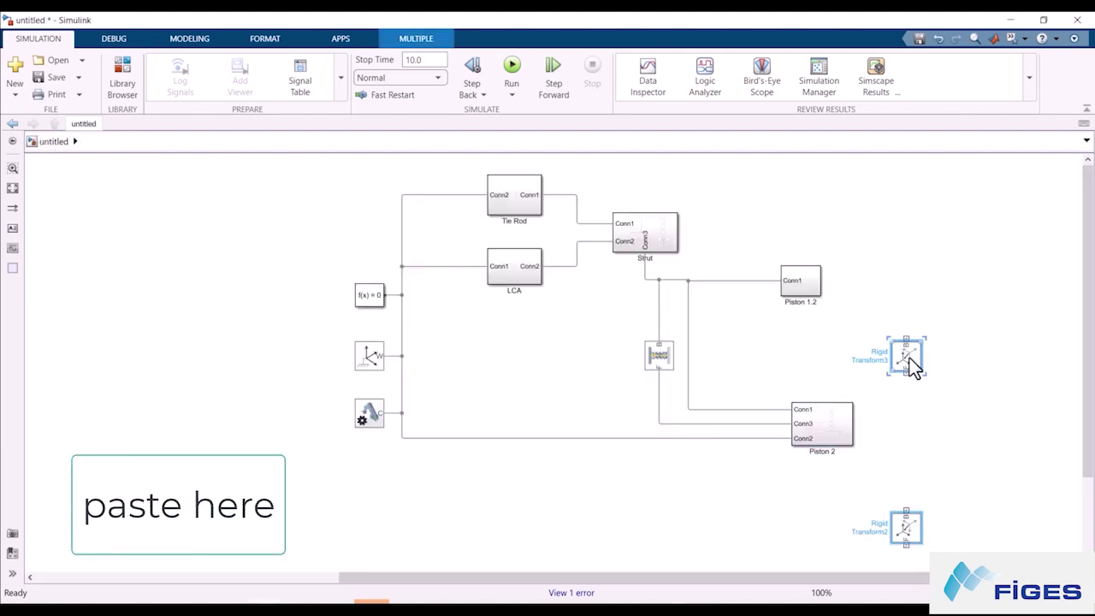
drag(916, 342, 676, 334)
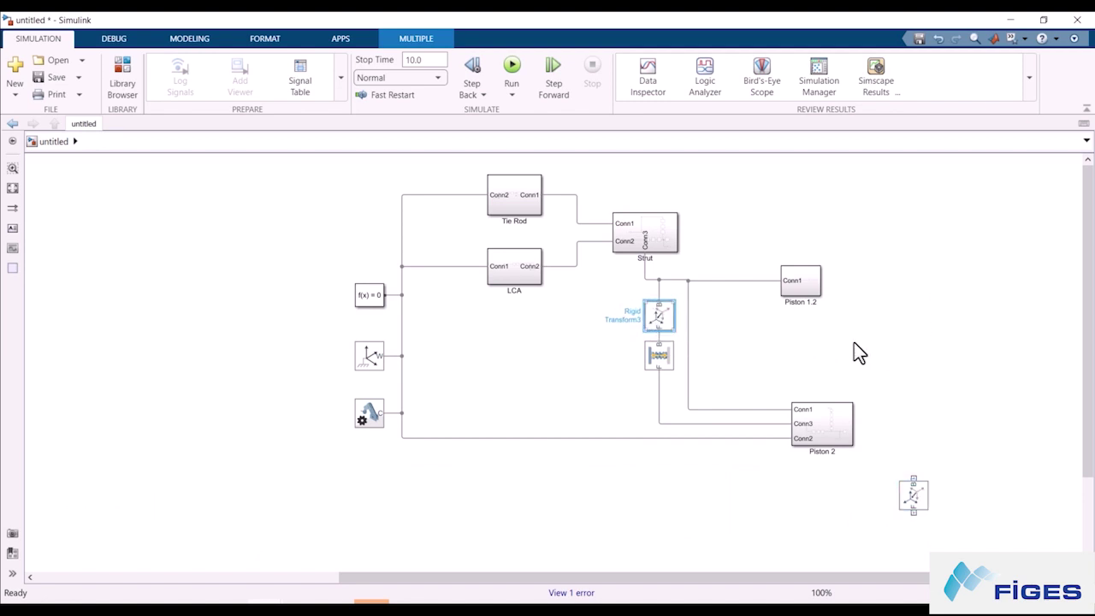
Step: Run the simulation and examine the Spring and Damper Force frames at the piston while the animation plays
click(510, 69)
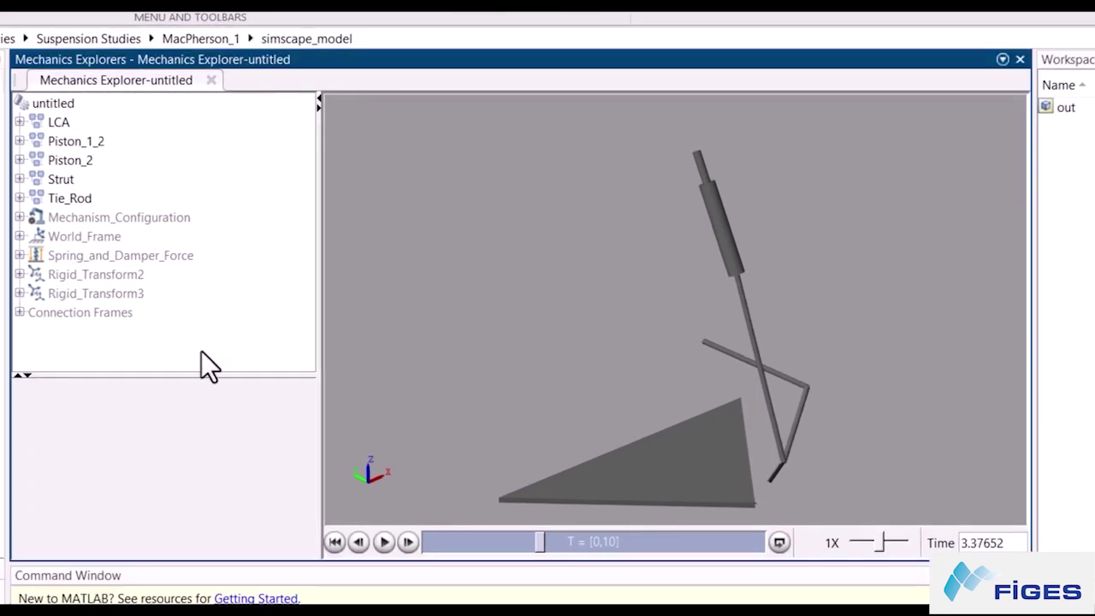
click(158, 259)
scroll(698, 195, up, 3)
scroll(702, 197, up, 5)
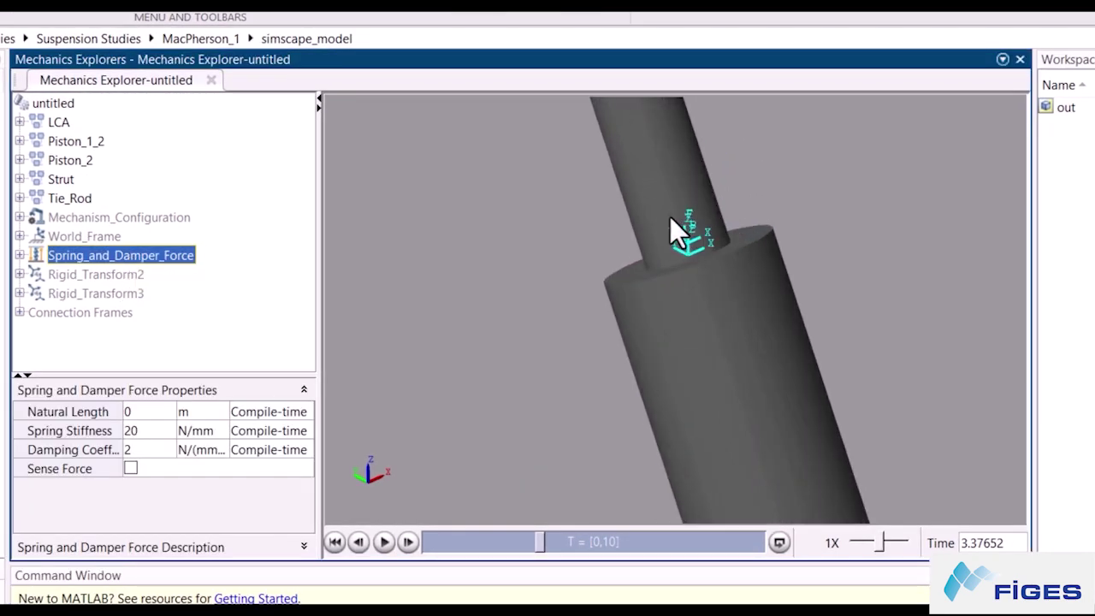
click(387, 543)
click(386, 543)
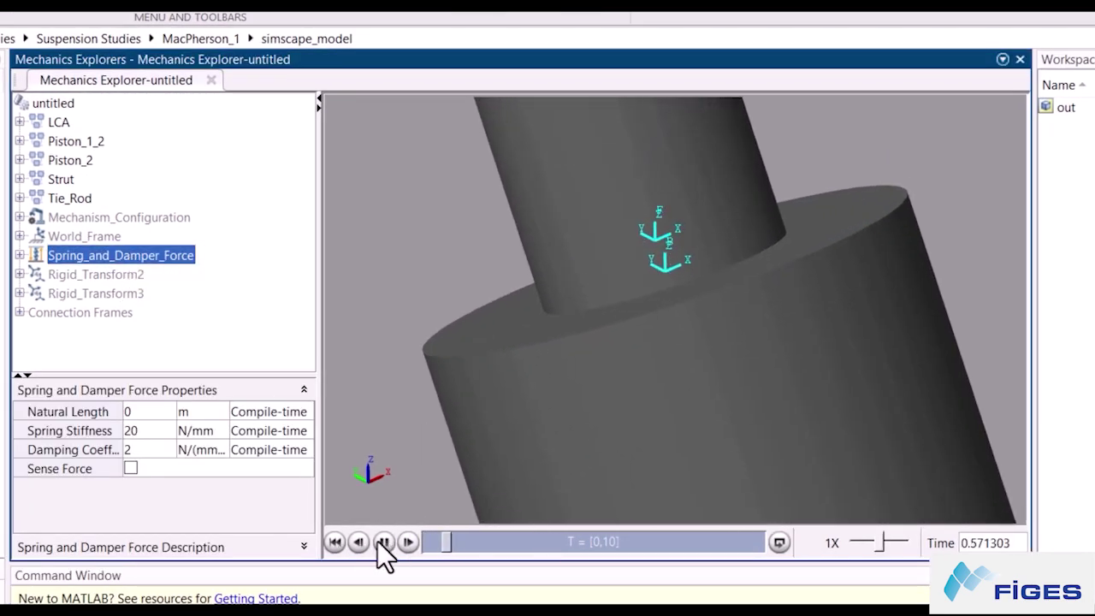
click(335, 542)
scroll(673, 337, down, 10)
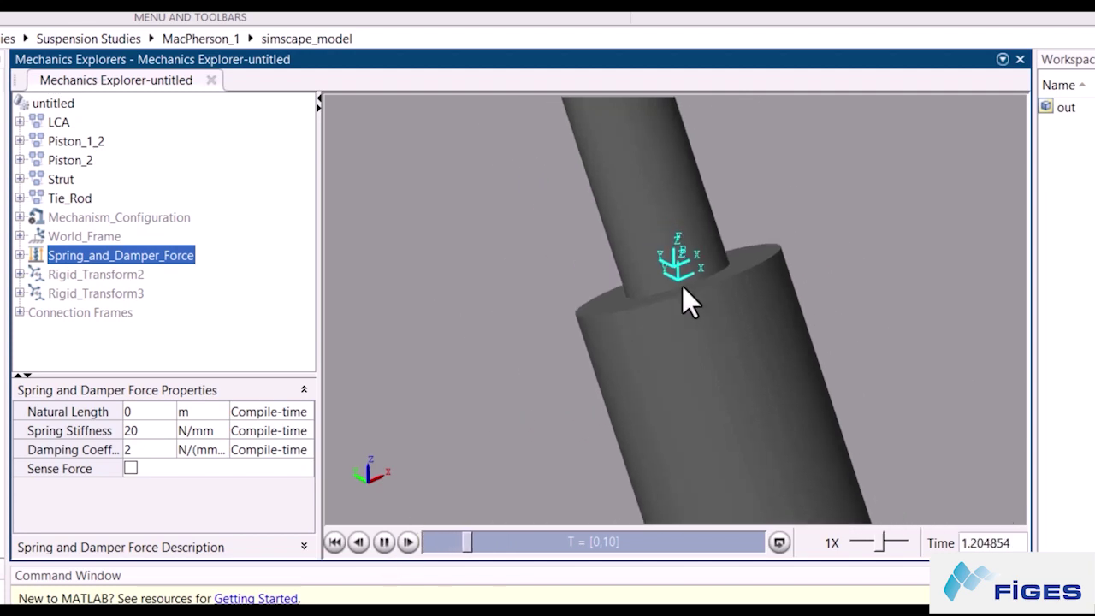
scroll(630, 247, up, 4)
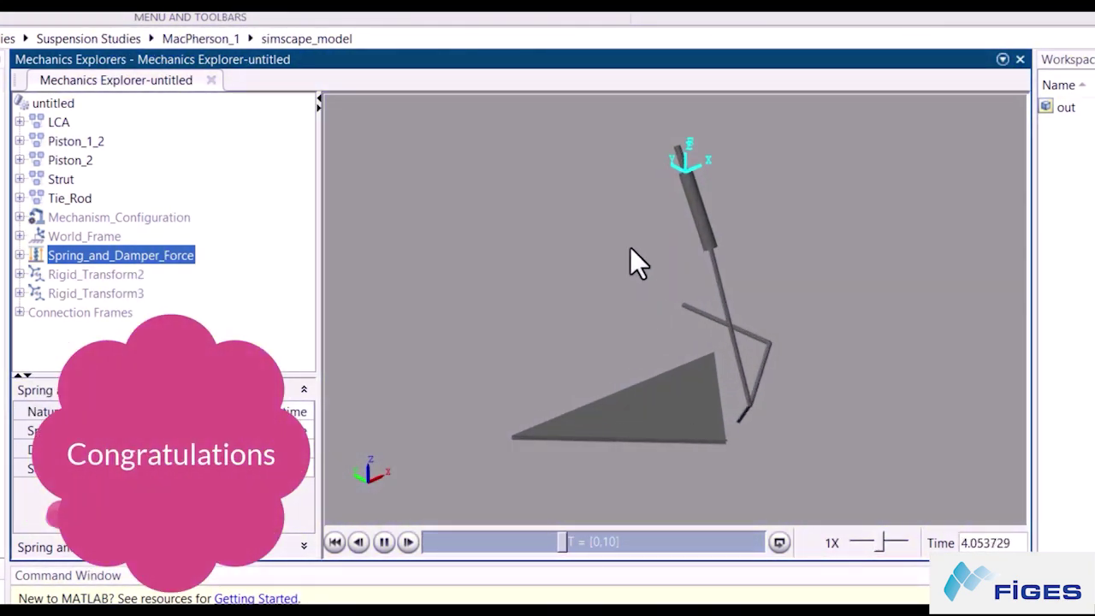
click(383, 543)
click(335, 543)
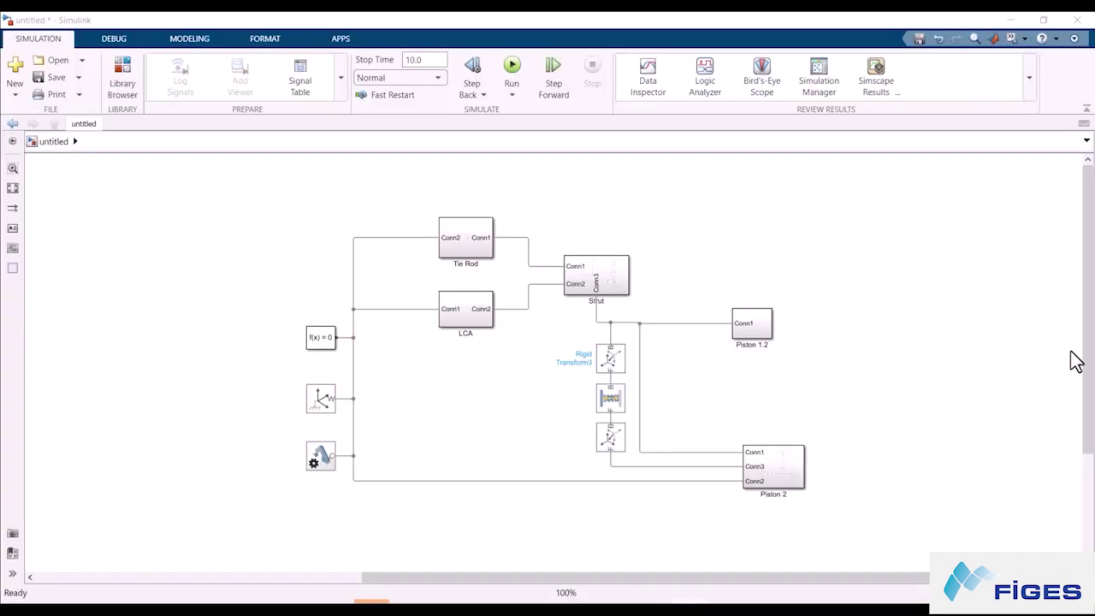
Step: Add an External Force and Torque block below LCA and shift the spring-damper and piston blocks away from Strut
click(122, 72)
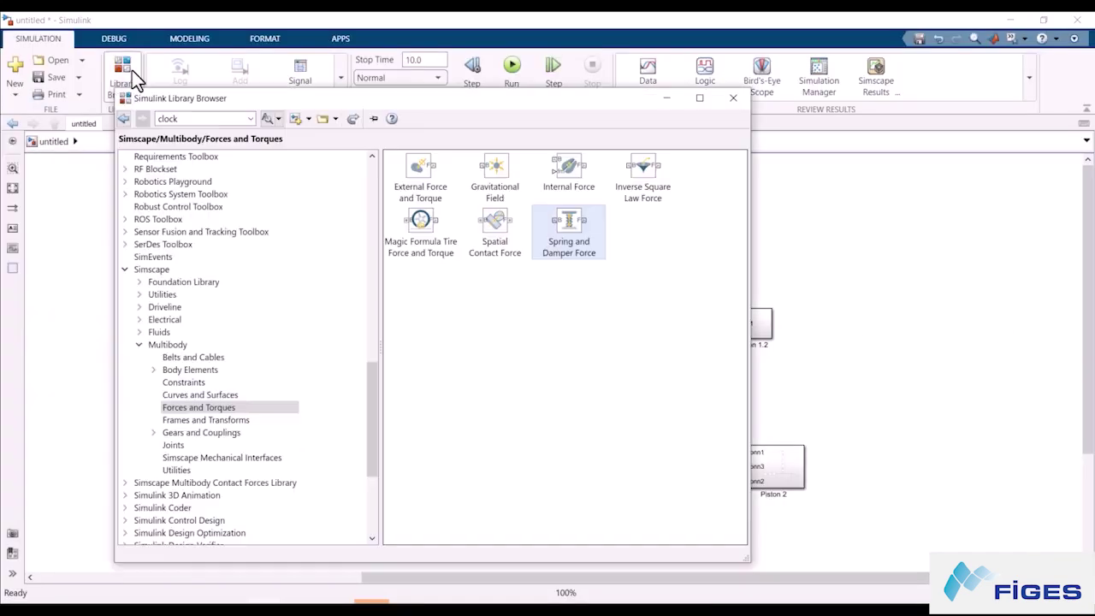
drag(420, 175, 853, 385)
drag(845, 379, 475, 400)
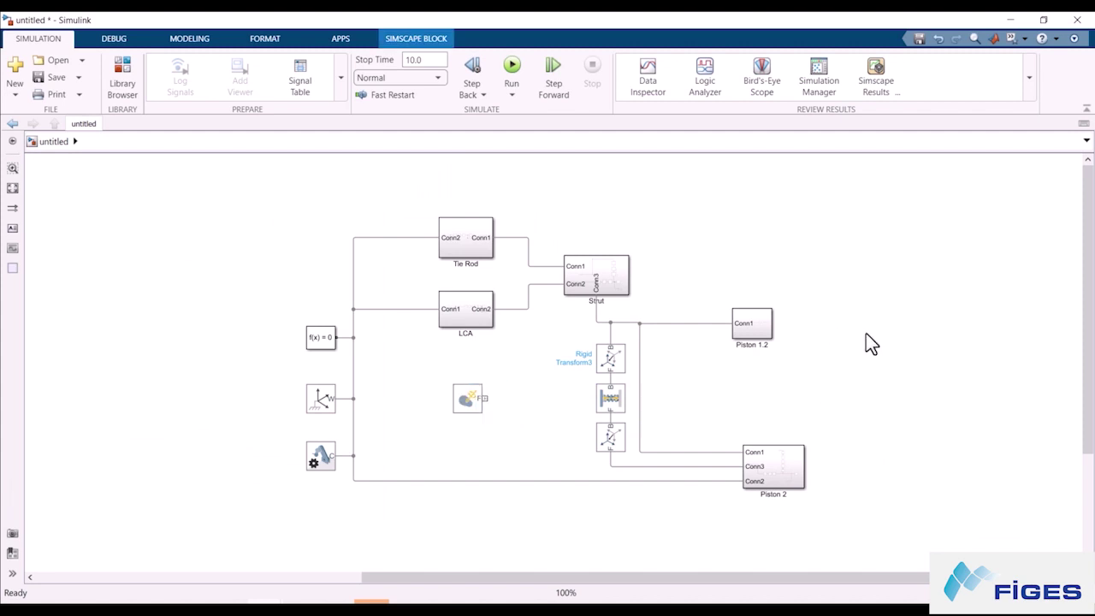
drag(878, 313, 592, 512)
drag(614, 362, 737, 365)
Step: Connect the external force to a new Strut port and wire Conn4 to the Strut solid's frame line inside the subsystem
drag(484, 399, 586, 292)
double_click(599, 285)
drag(810, 457, 721, 339)
drag(696, 447, 666, 341)
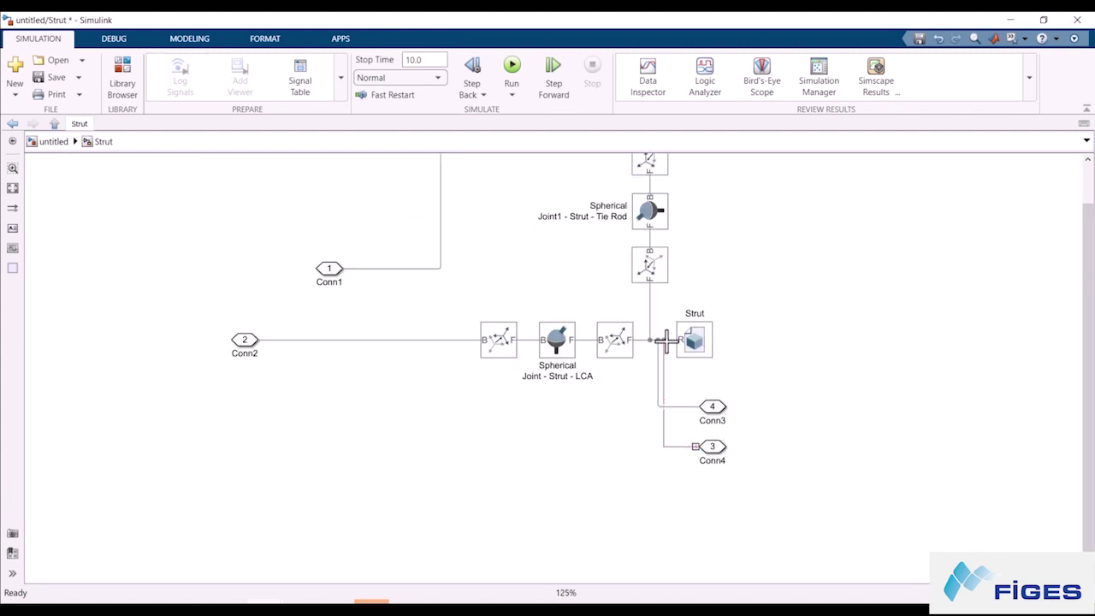
key(Escape)
Step: Run the simulation and examine the Strut solid, World Frame and External Force and Torque frames in the animation
click(512, 68)
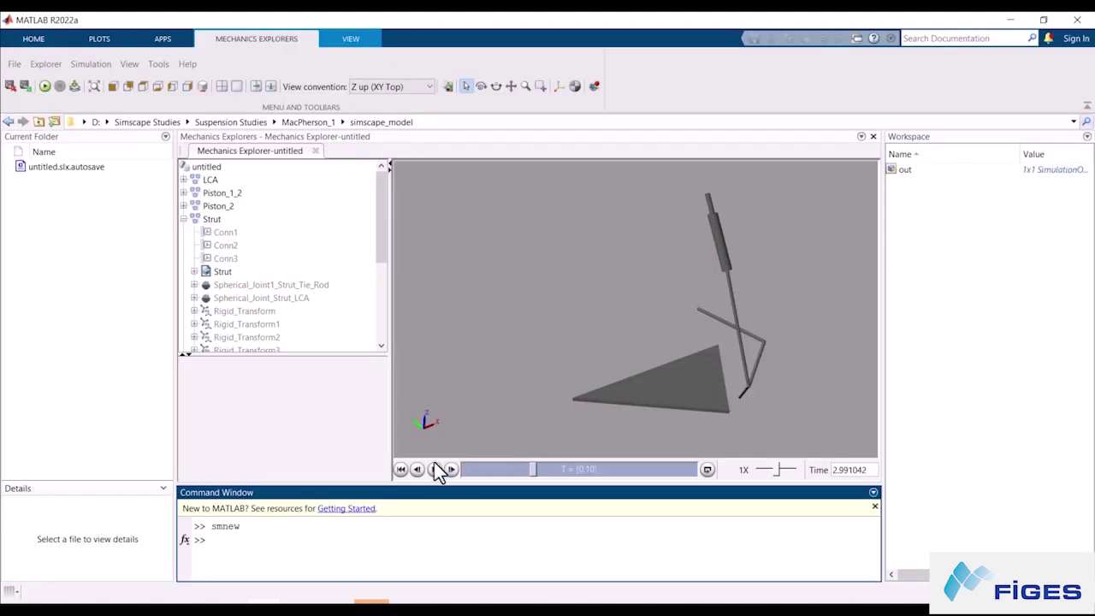
click(183, 219)
click(218, 272)
click(228, 259)
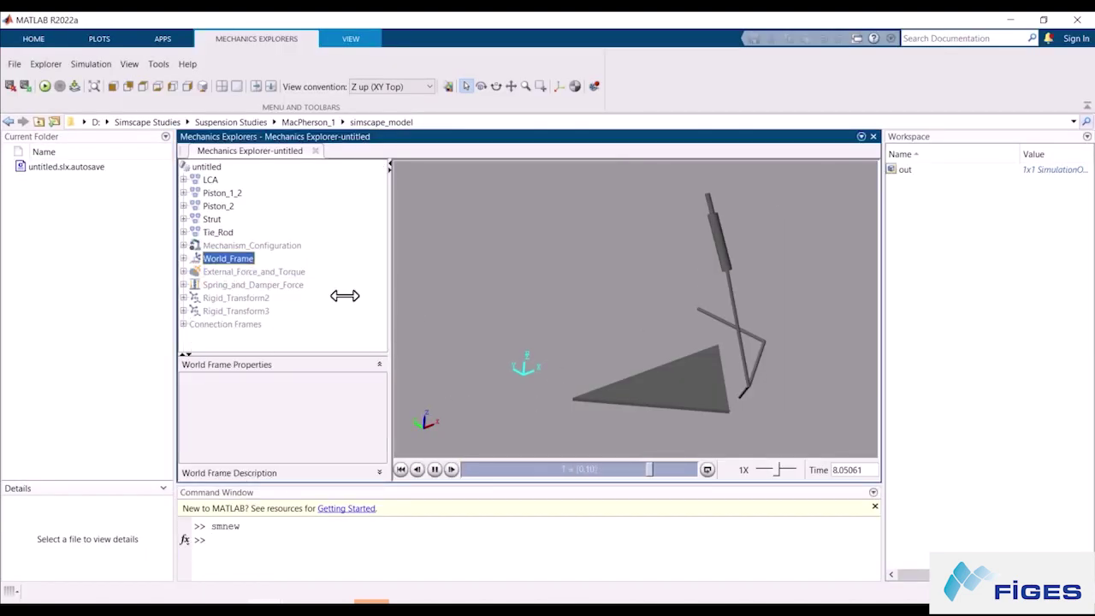
click(243, 271)
click(234, 260)
Step: Insert a rigid transform between the external force and Strut, using a Cartesian translation with an X offset of 150 mm
click(579, 444)
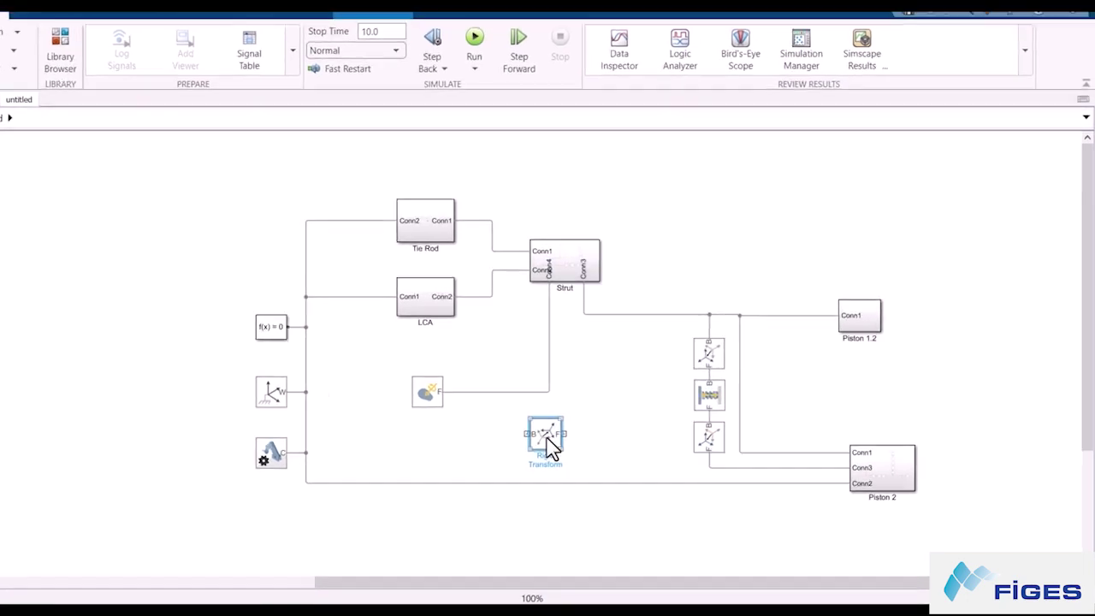
double_click(546, 438)
click(494, 343)
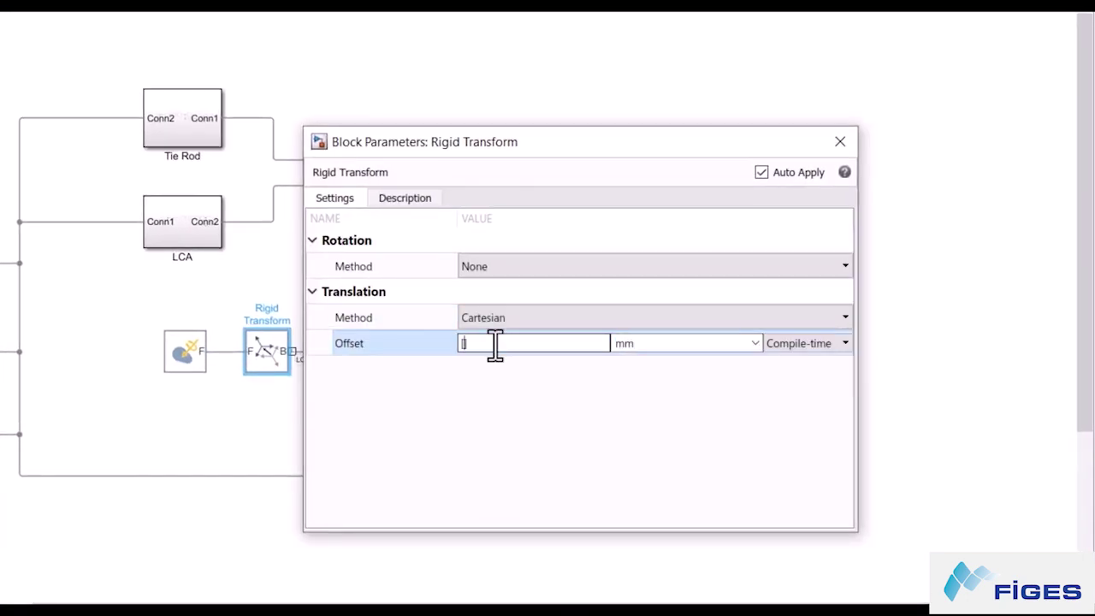
text([150 -)
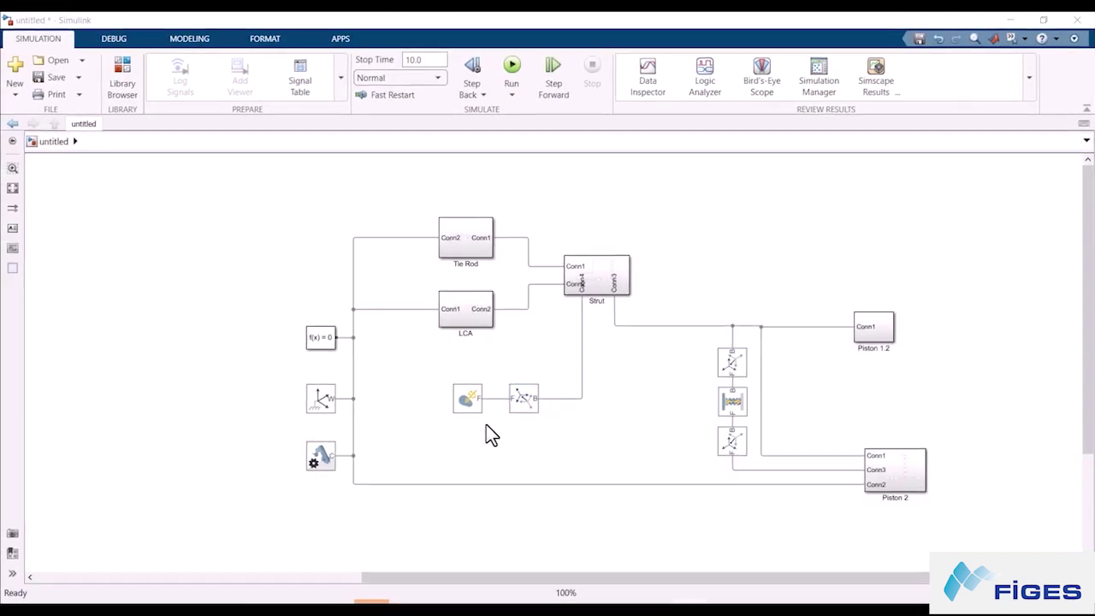
Step: Enable the Z-direction force input (fz) on the External Force and Torque block
scroll(486, 424, up, 5)
click(494, 395)
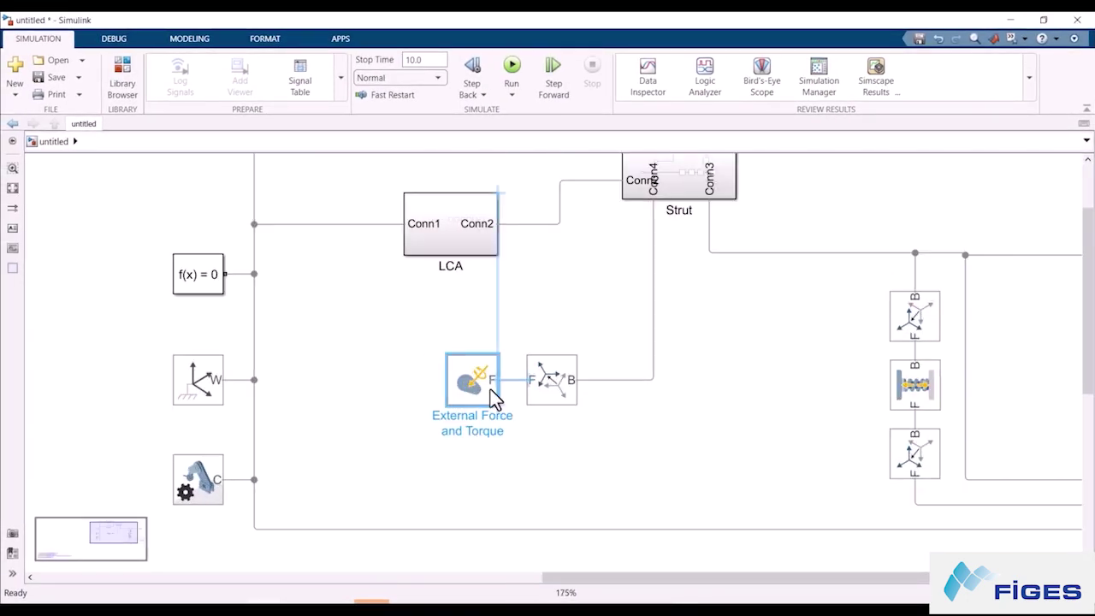
double_click(490, 390)
click(540, 285)
click(544, 338)
click(880, 199)
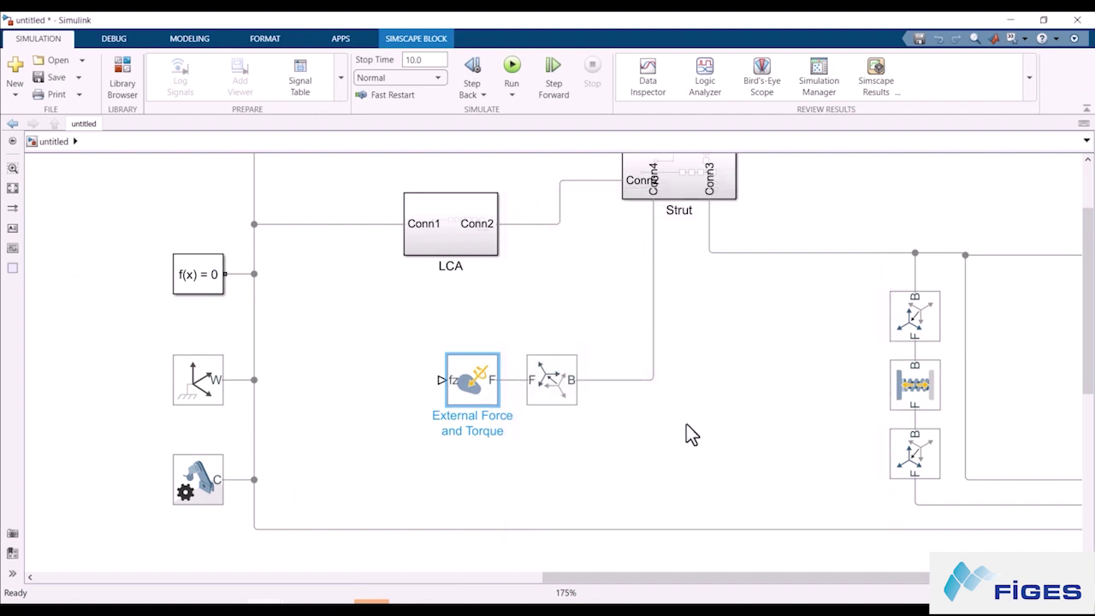
Step: Reposition the external force block with its rigid transform and add a Constant block in front of the fz input
scroll(418, 469, down, 5)
shift+click(495, 413)
drag(496, 414, 532, 414)
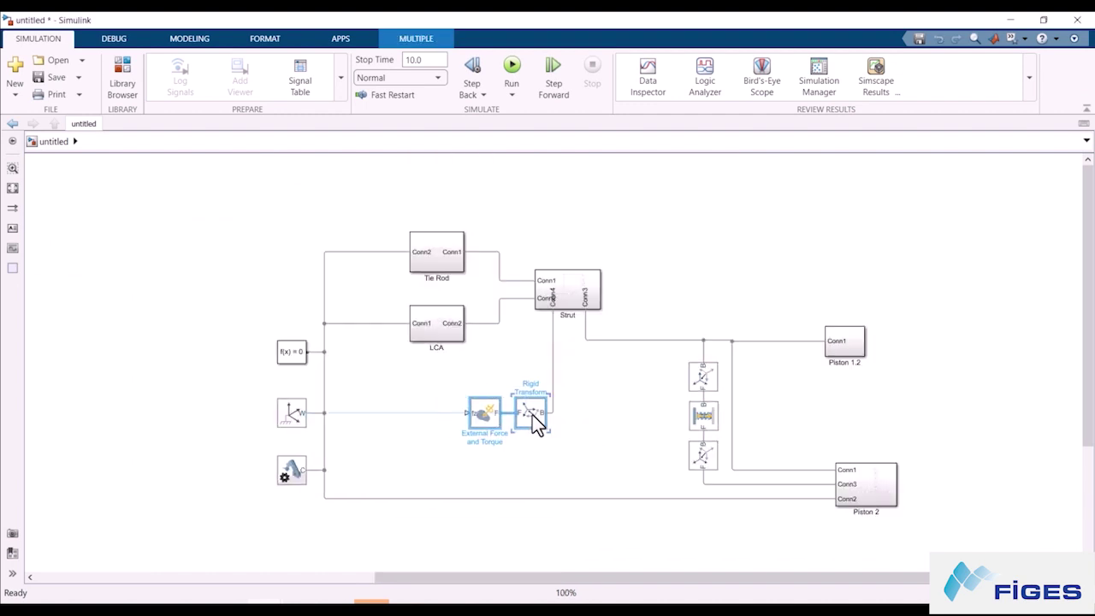
double_click(527, 457)
text(solid)
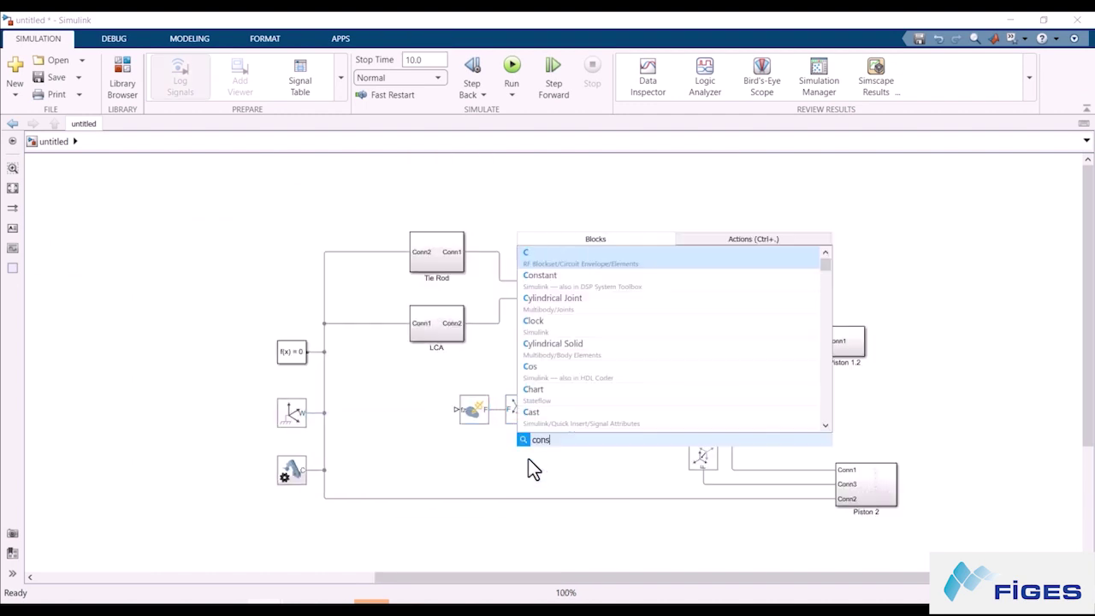
key(Return)
drag(528, 458, 363, 421)
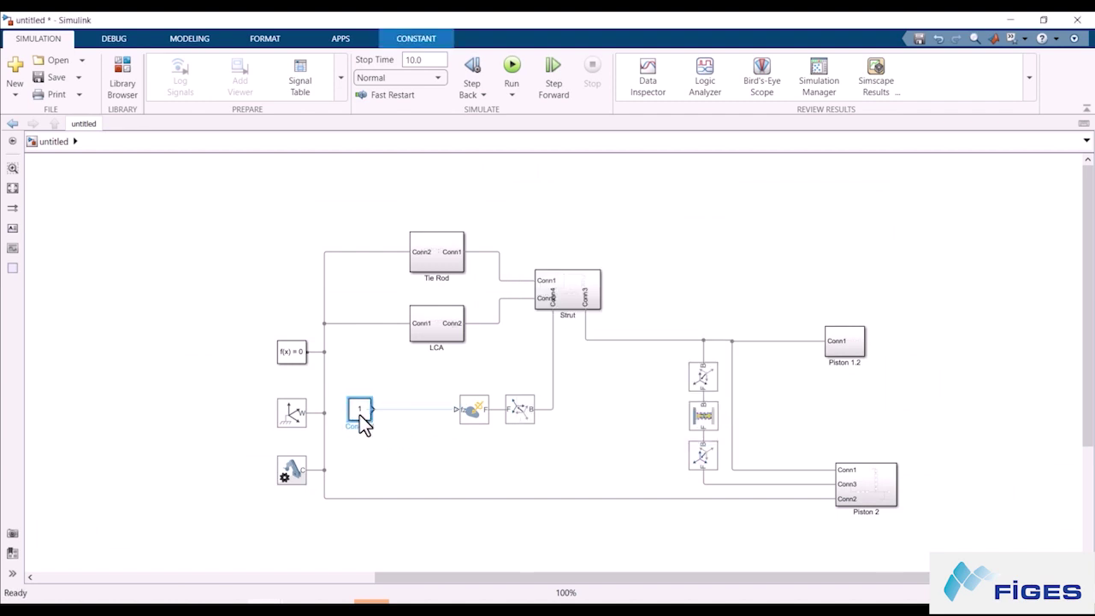
click(465, 489)
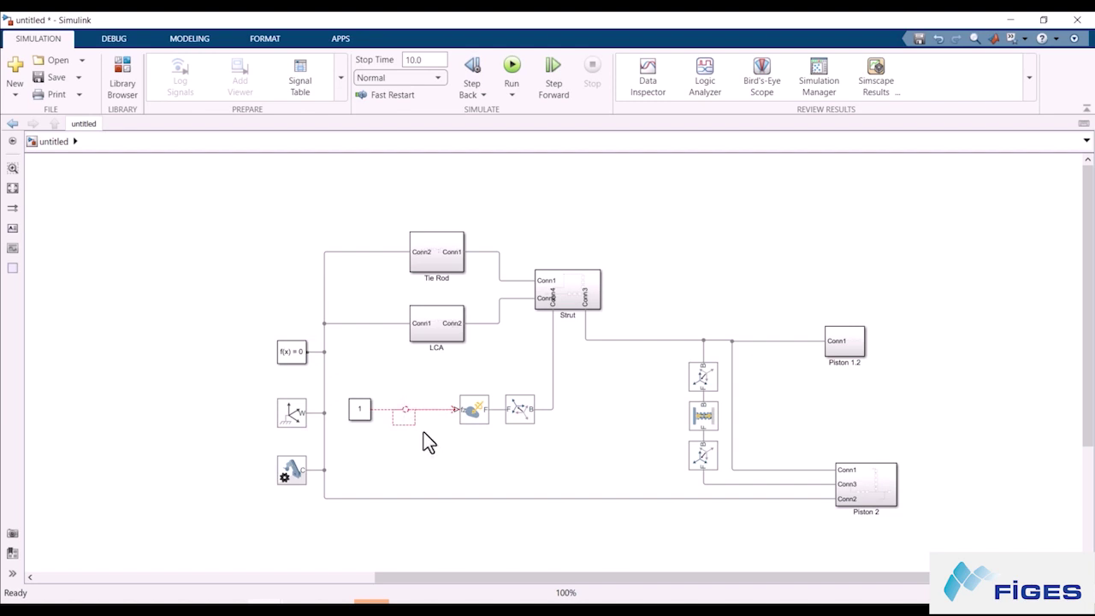
Step: Replace the direct line between the Constant block and the fz input with a Simulink-PS Converter
drag(436, 394, 432, 436)
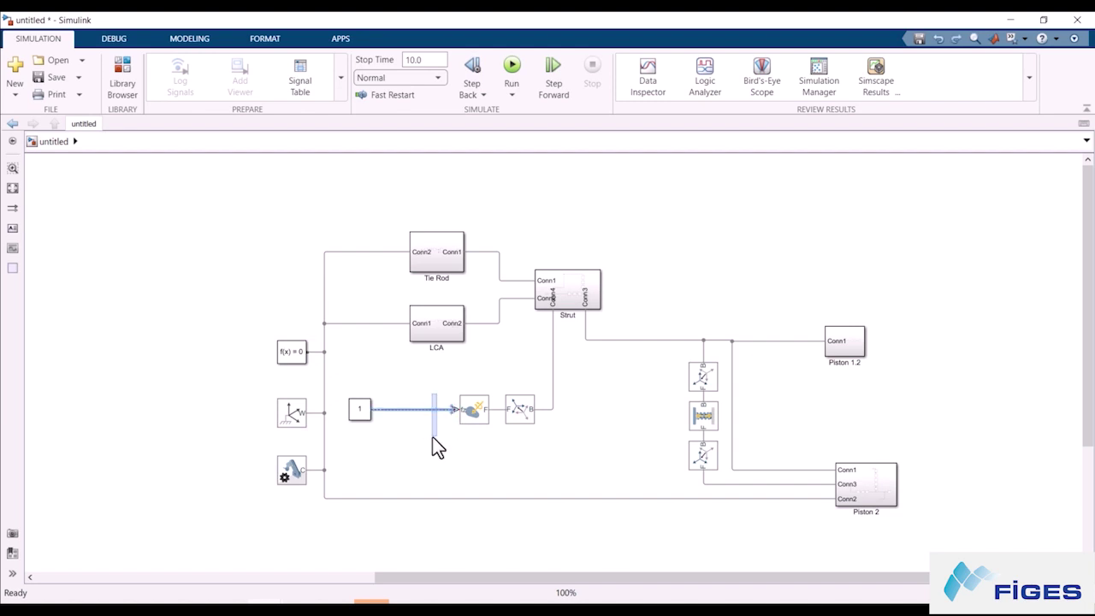
double_click(509, 456)
text(simu)
key(Return)
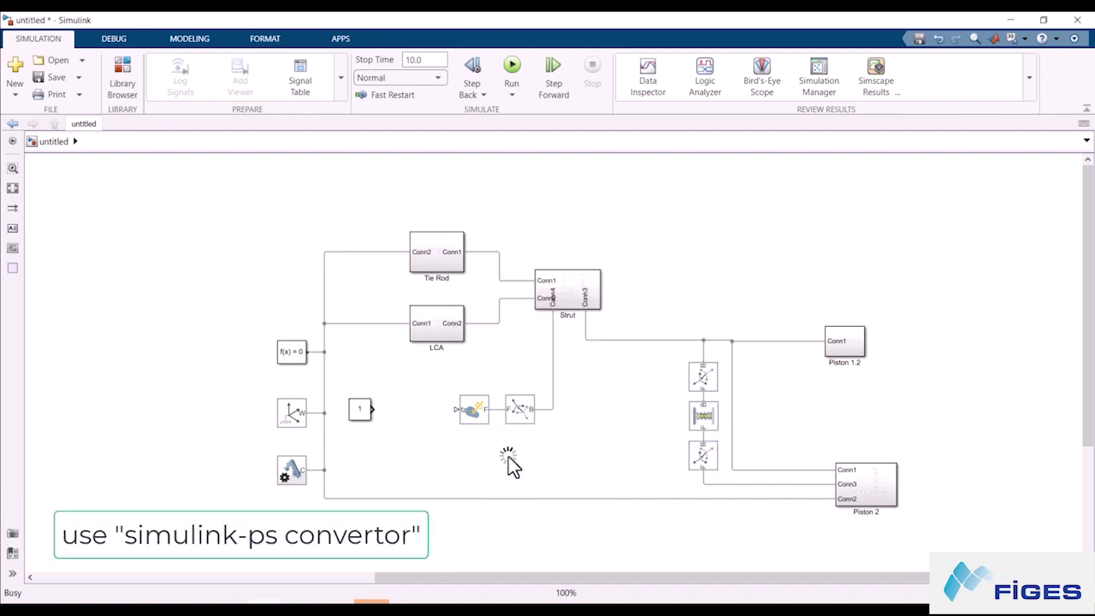
drag(507, 465, 400, 410)
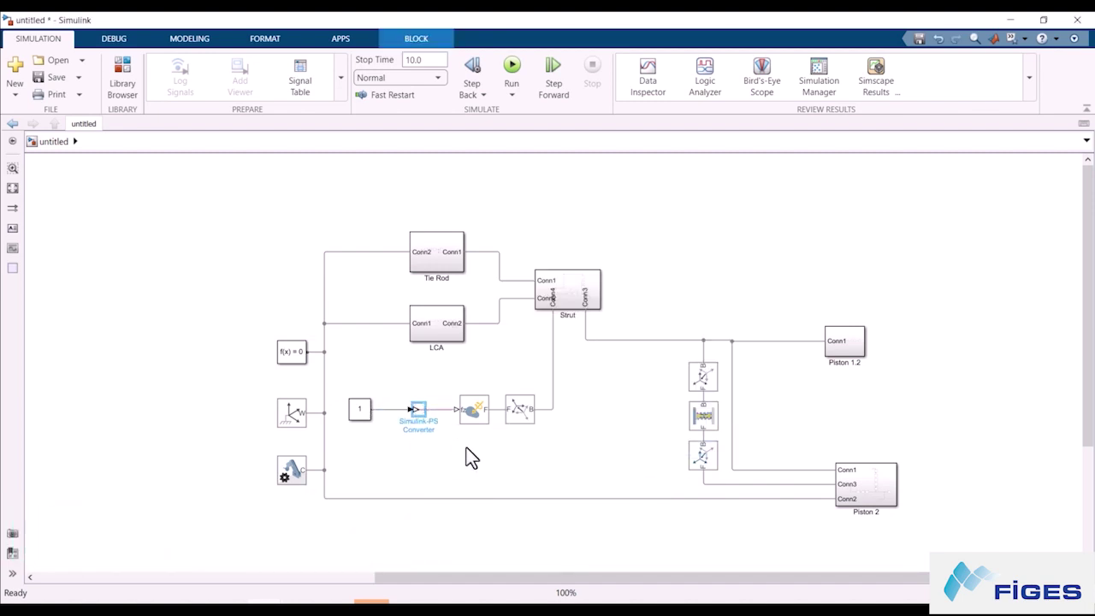
Step: Set the Constant block's value to 1000 and examine the Spring and Damper Force frames in the simulation animation
double_click(359, 411)
text(100)
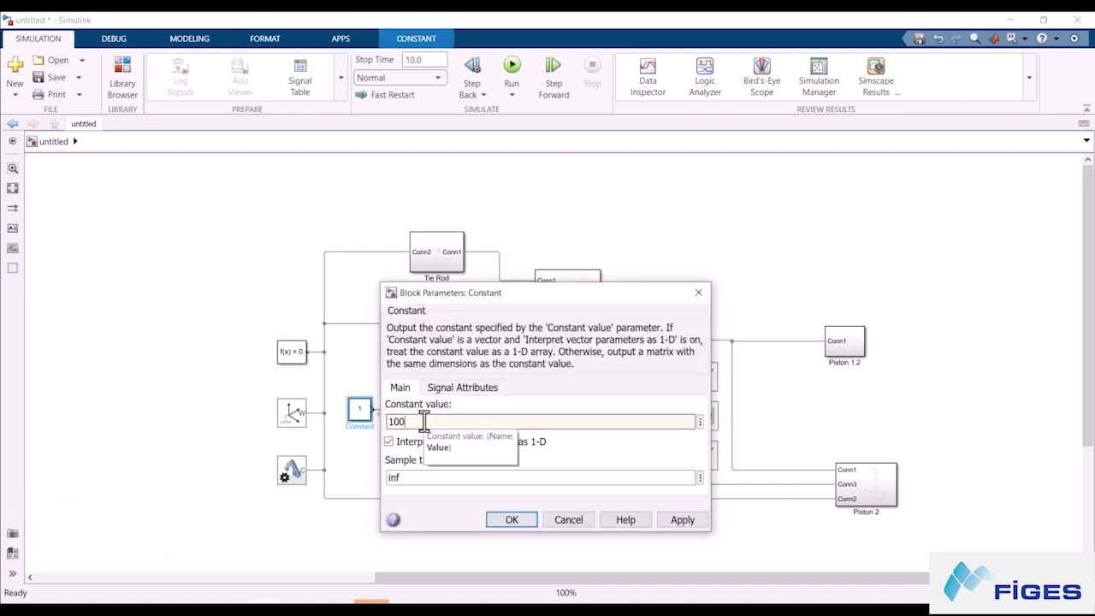
key(Return)
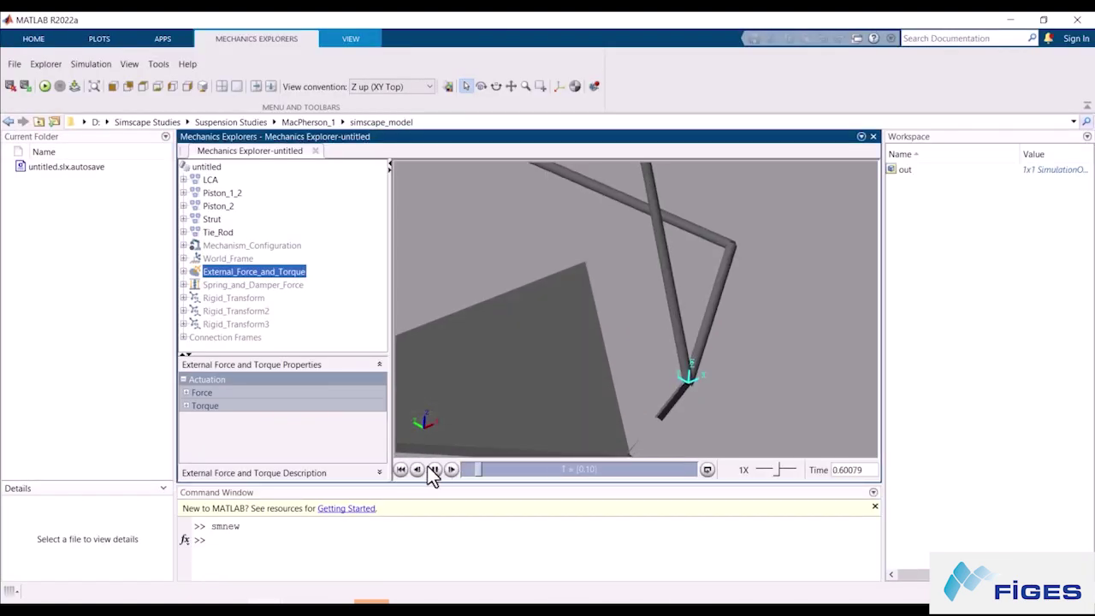
click(274, 286)
click(434, 469)
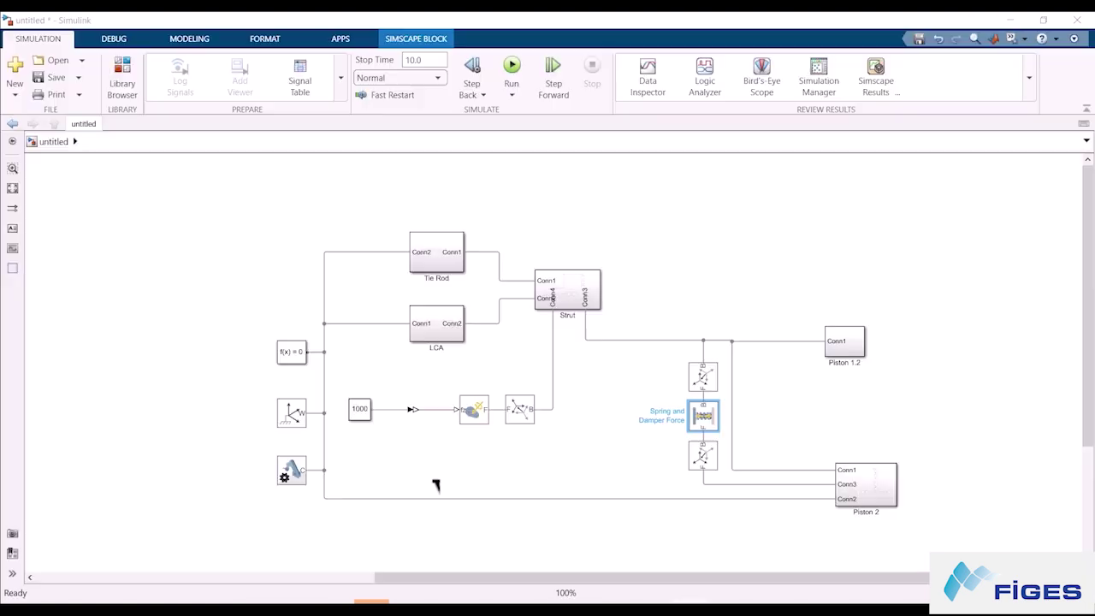
Step: Add a Sine Wave block and a Product block that multiplies it with the constant ahead of the Simulink-PS Converter
double_click(434, 481)
text(sine)
key(Return)
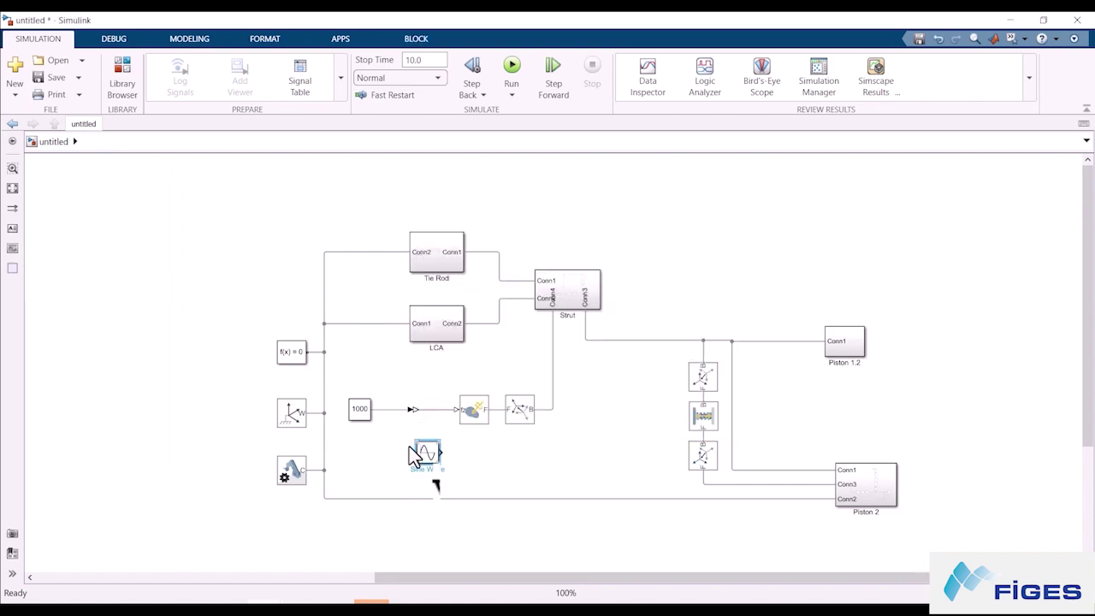
scroll(414, 455, up, 3)
double_click(427, 455)
text(product)
key(Return)
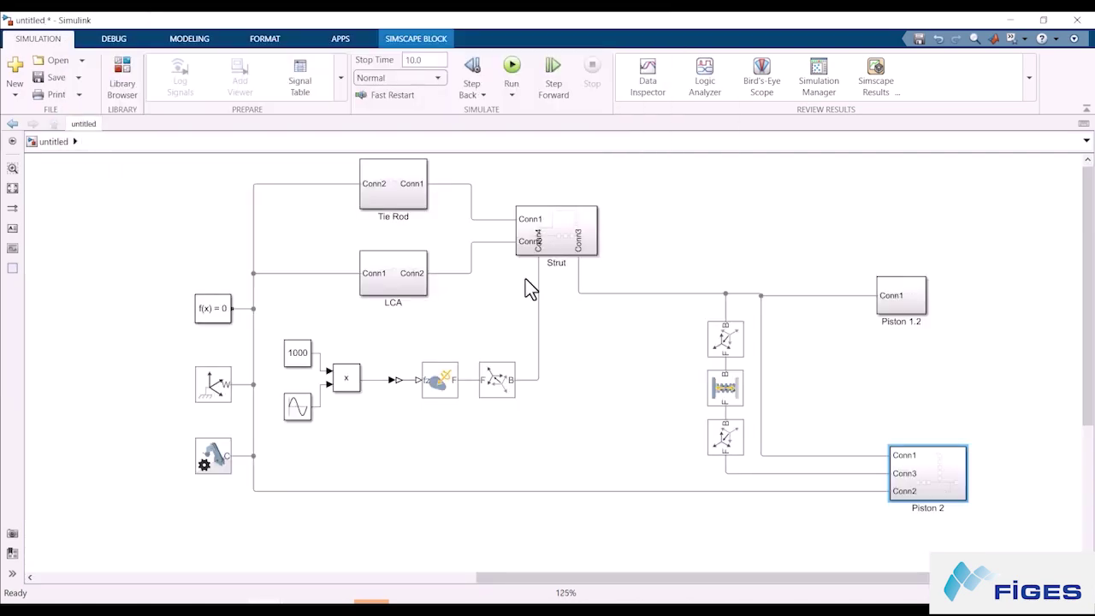
Step: Run the simulation and split the animation view into three tiles, two stacked beside one full-height tile
click(511, 68)
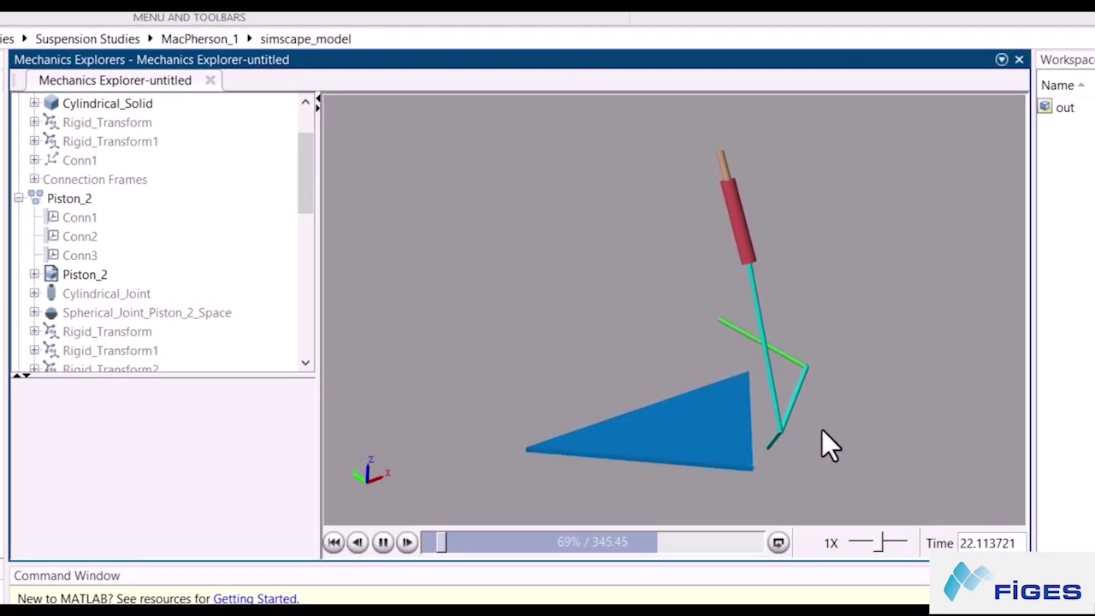
right_click(825, 301)
mouse_move(882, 384)
click(1054, 441)
right_click(560, 301)
mouse_move(733, 396)
click(765, 454)
Step: Show the lower stacked animation tile in Front view and the upper one in a side view along the X axis
right_click(599, 409)
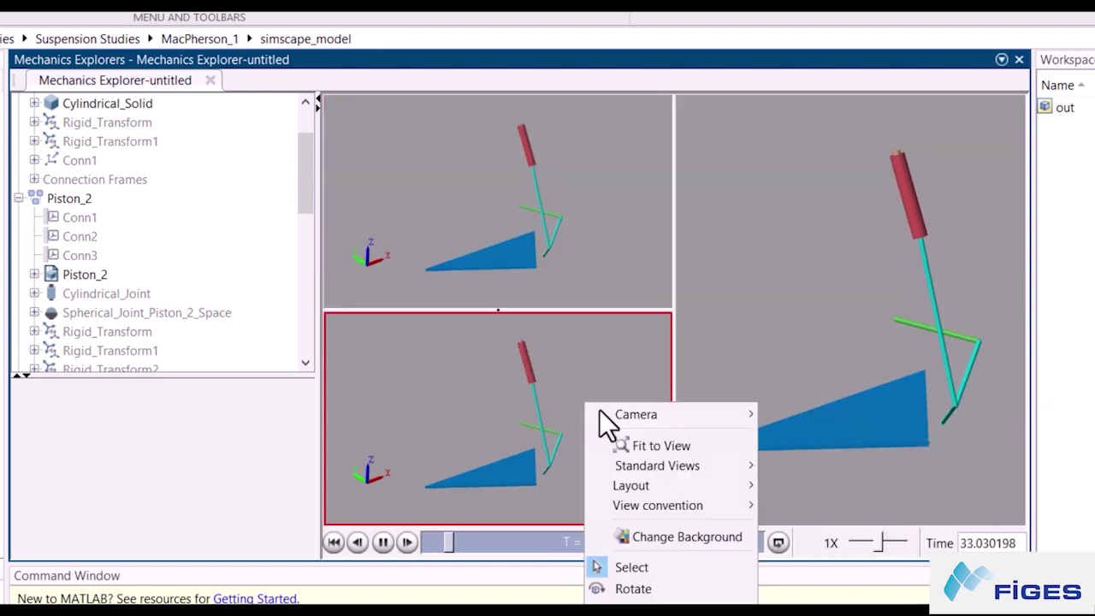
mouse_move(684, 465)
click(770, 465)
right_click(582, 243)
mouse_move(667, 306)
click(778, 385)
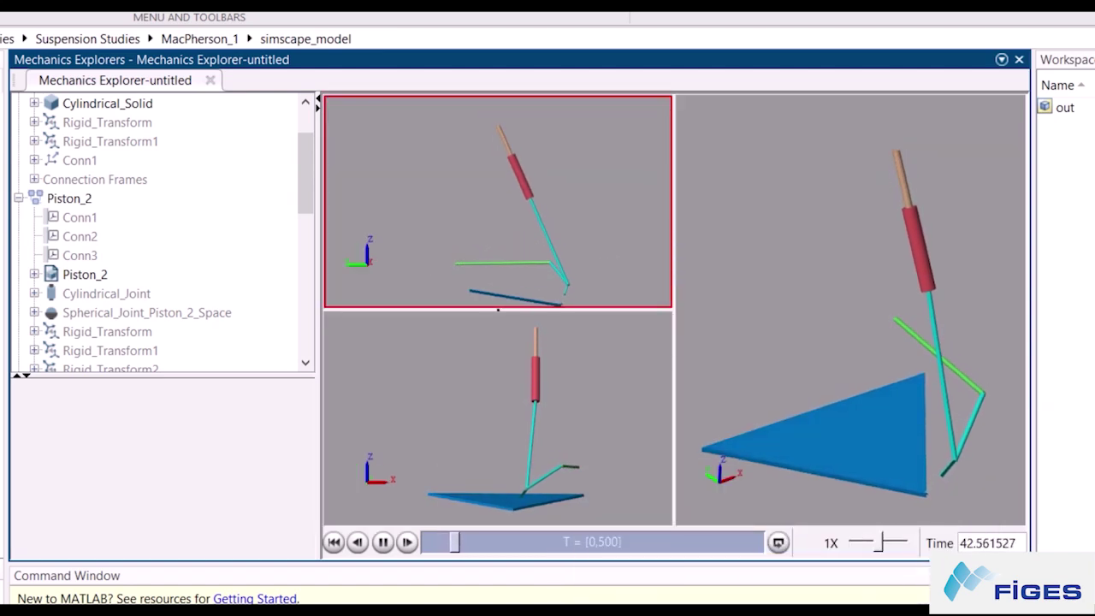